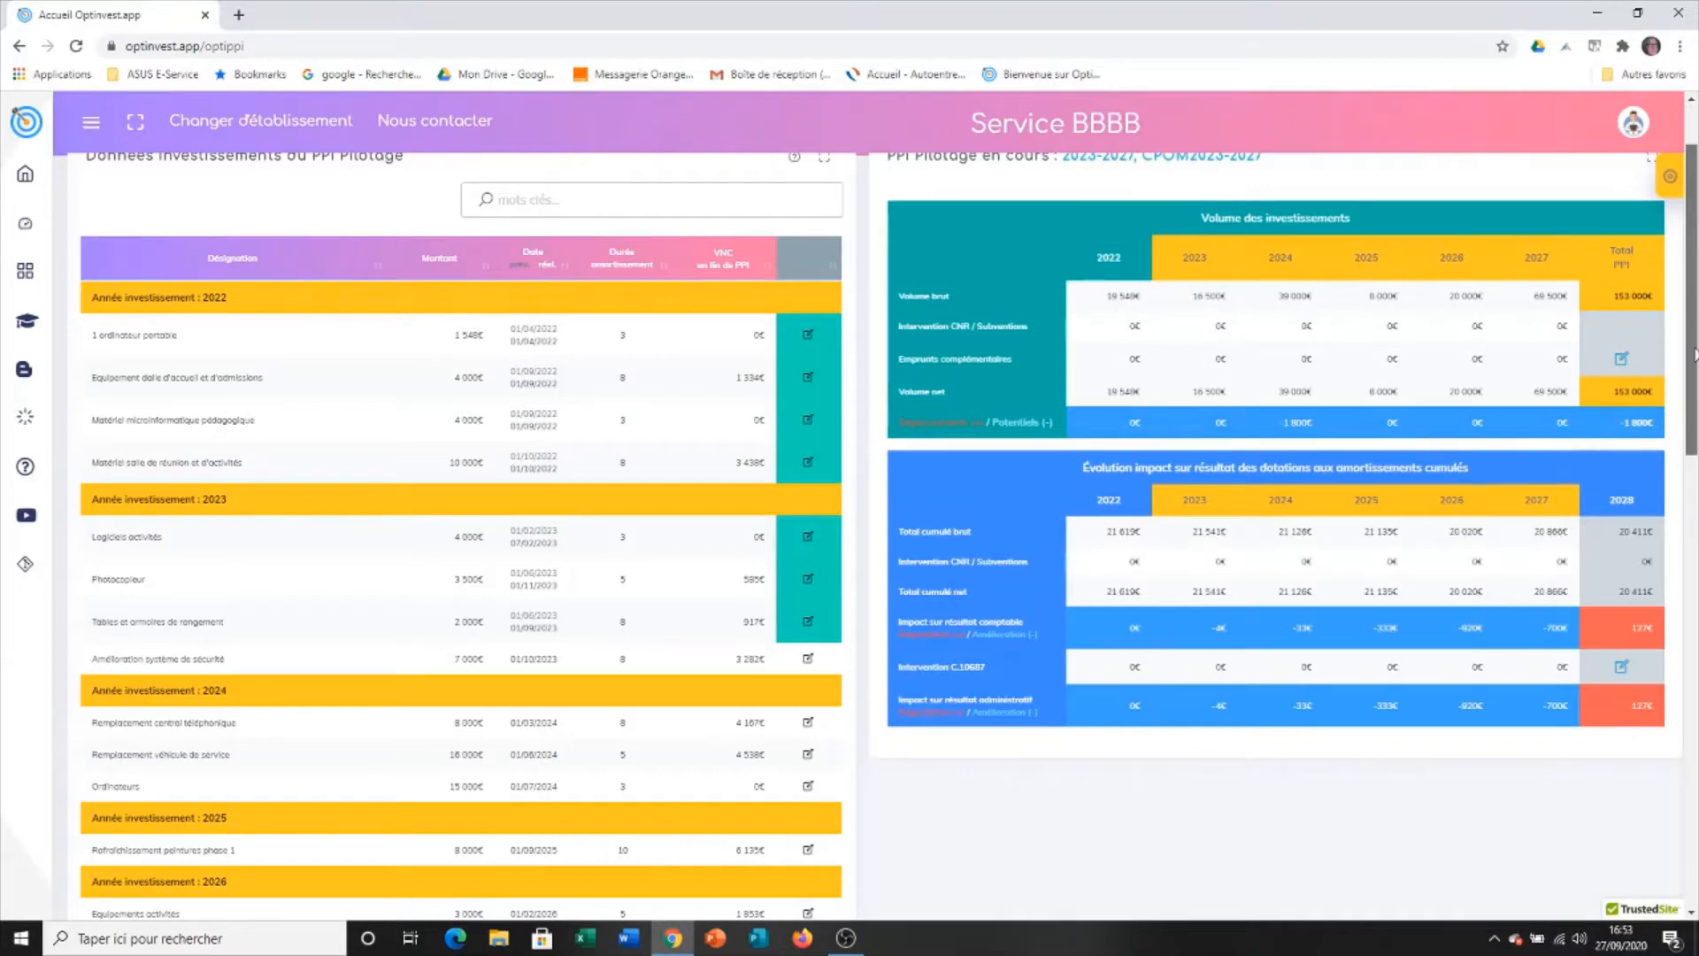
- Start a new investment for the year 2025 with the designation "Climatiseurs mobiles"
left_click_drag(1693, 354, 1652, 581)
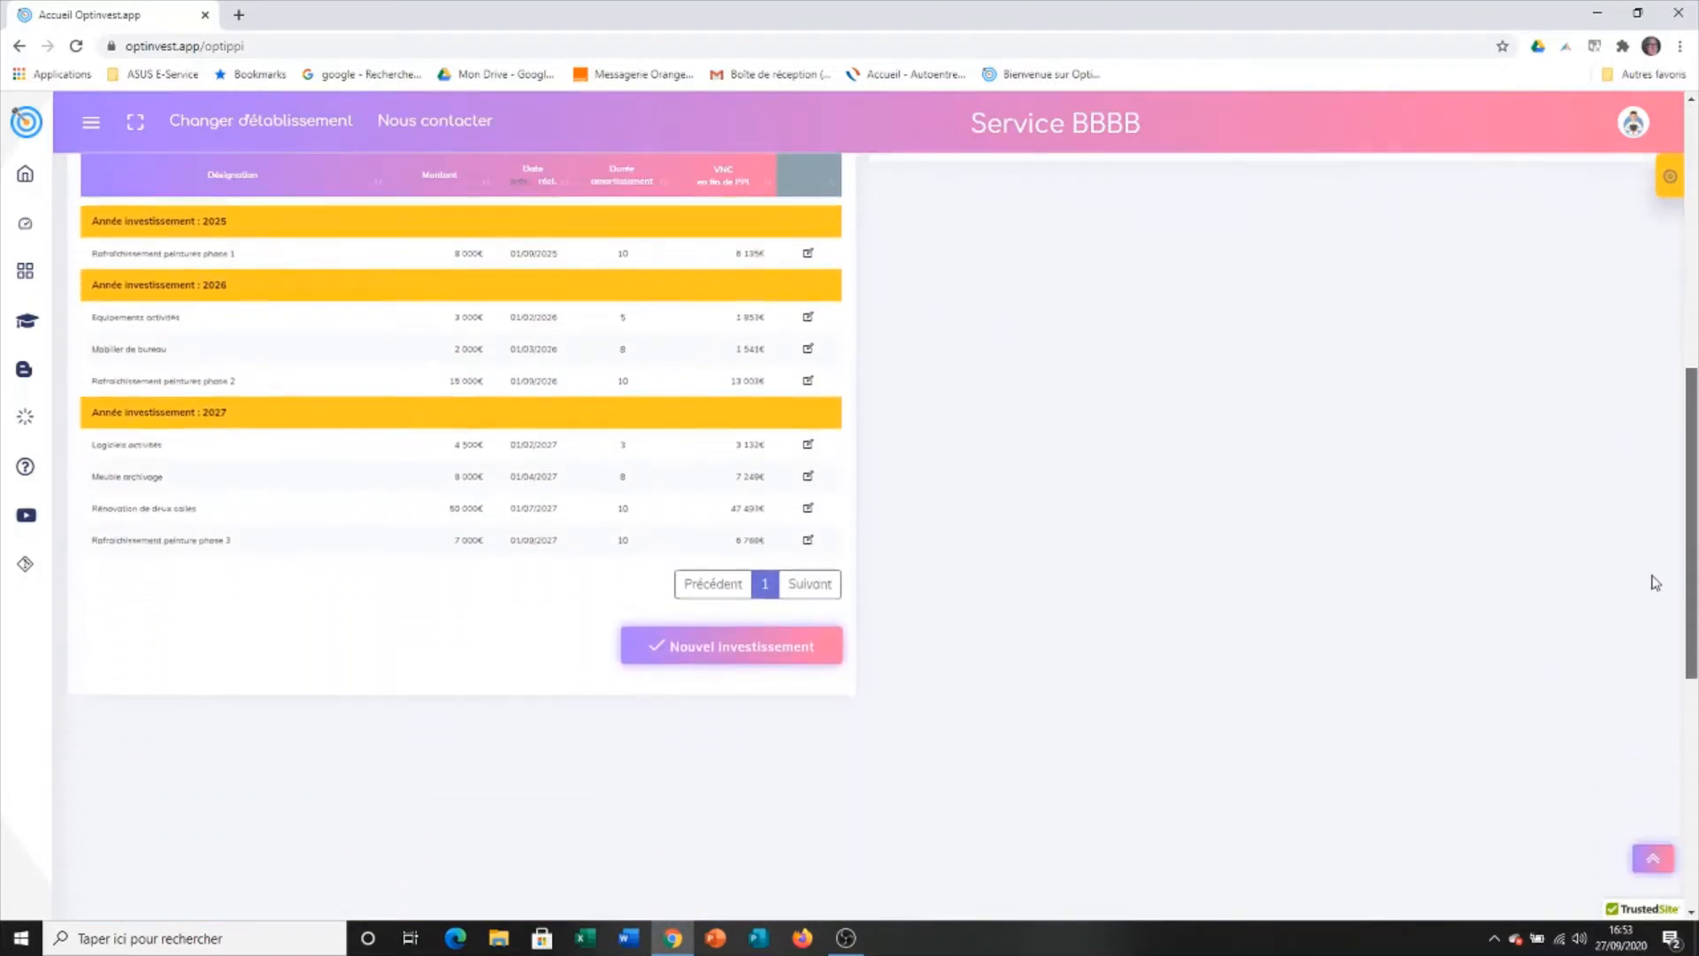
left_click(752, 645)
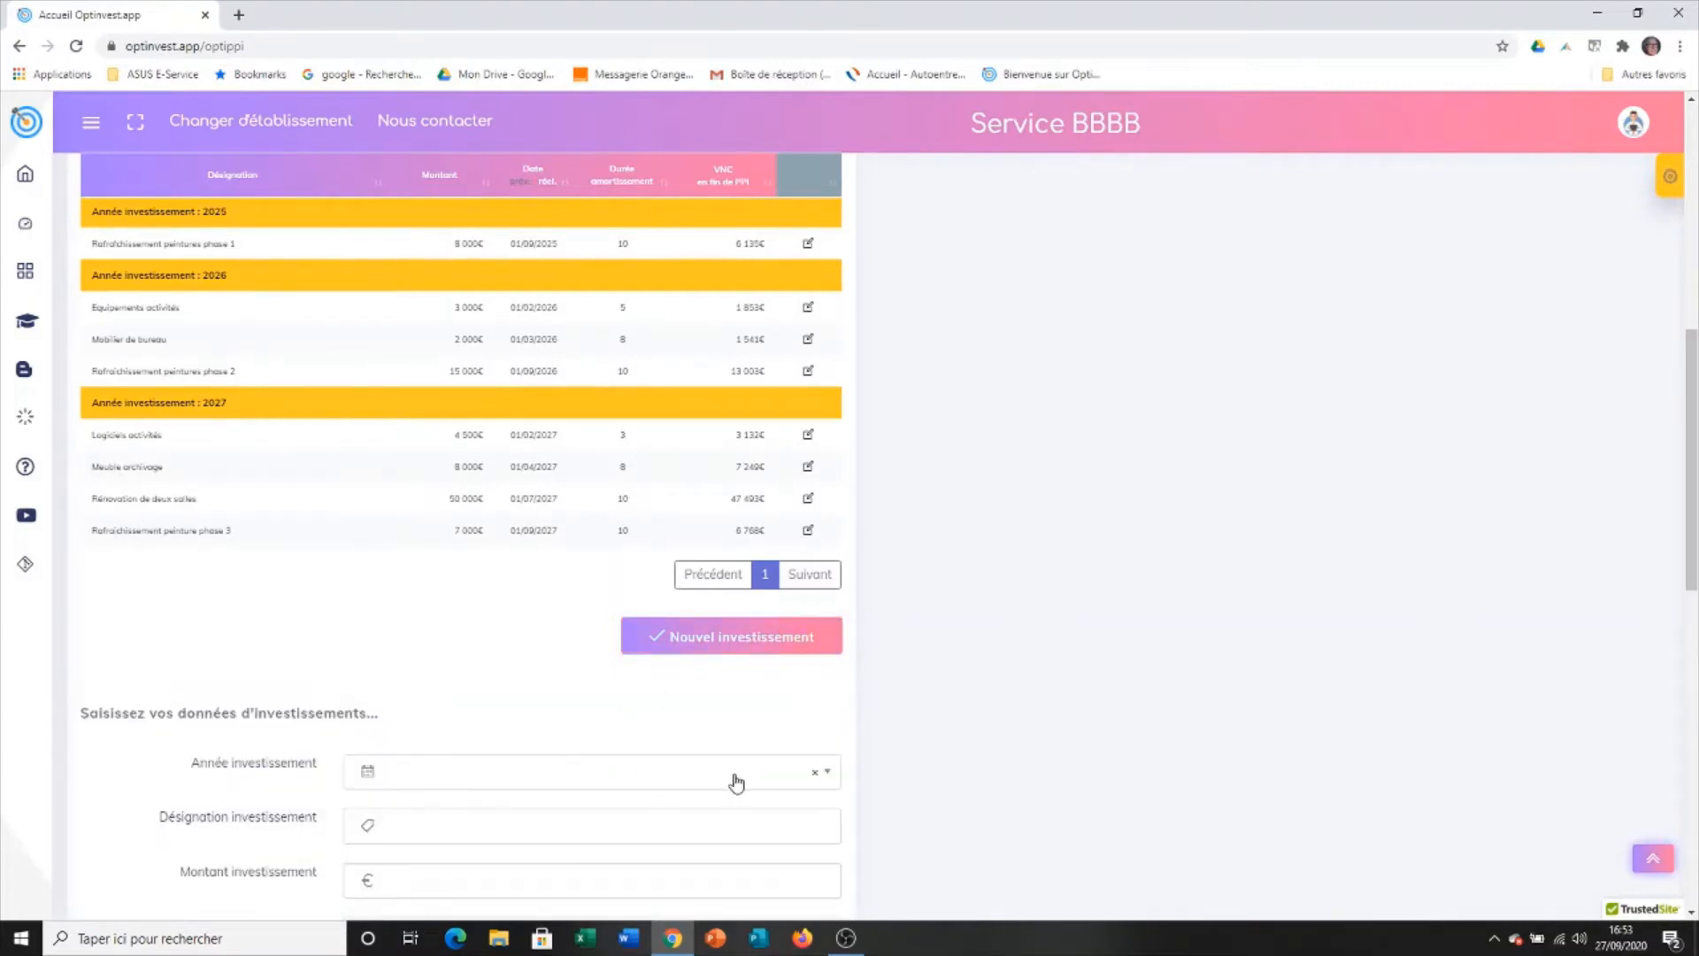
left_click(824, 776)
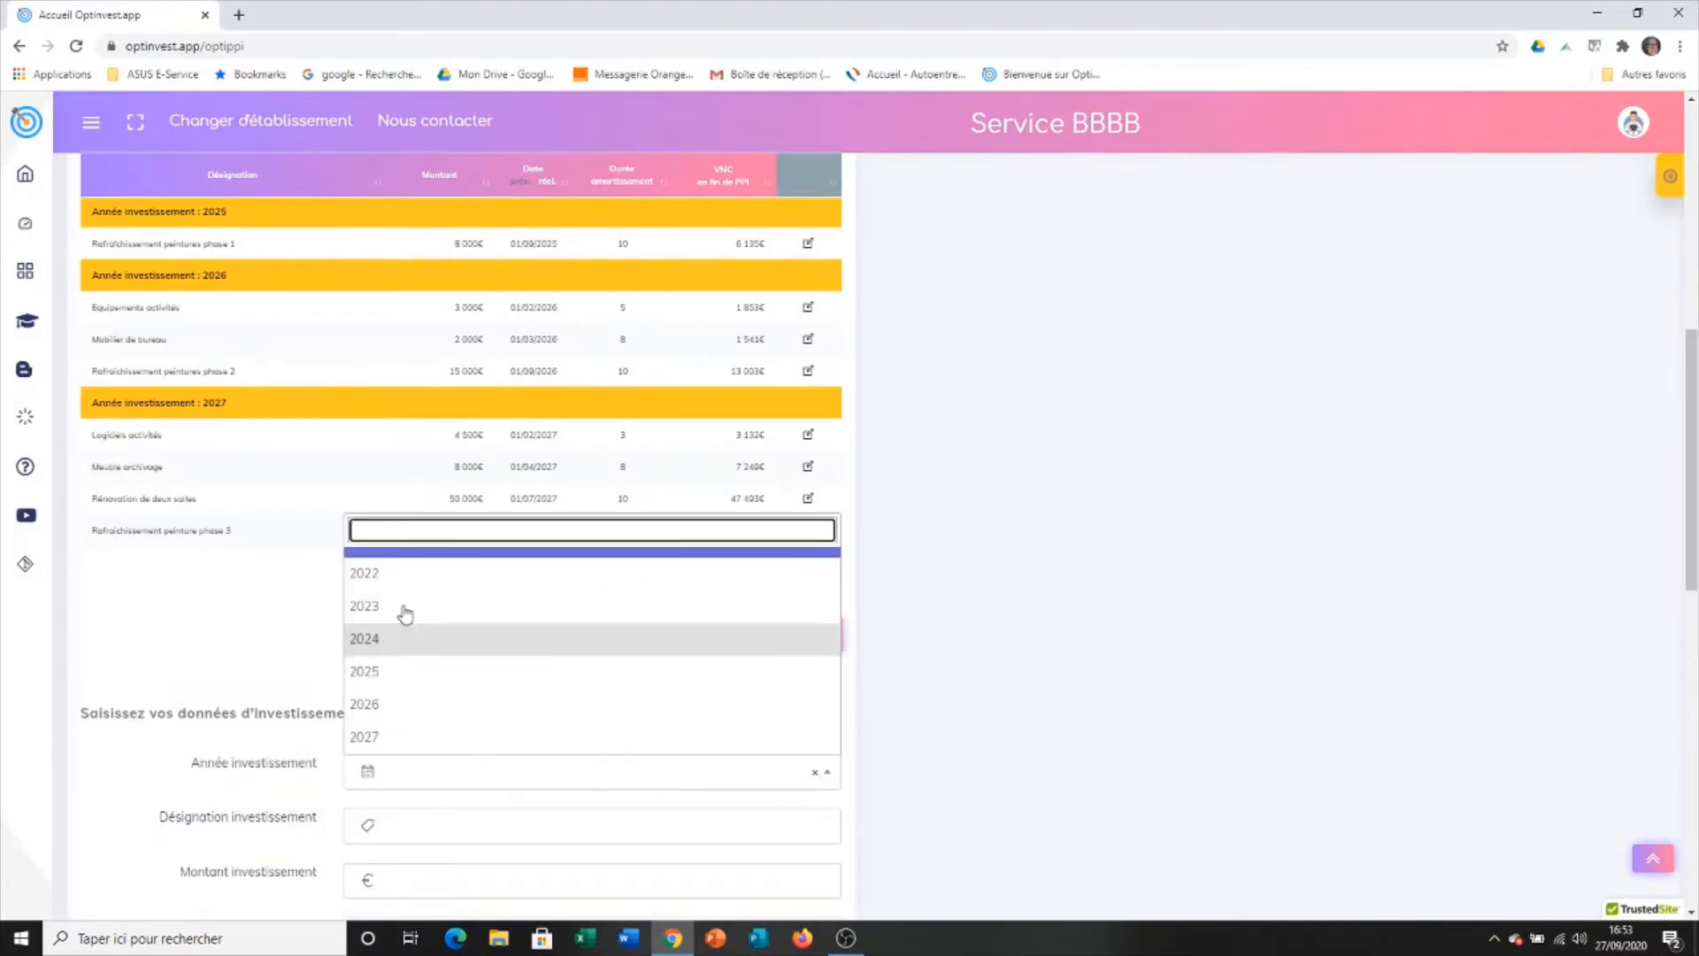
left_click(390, 672)
left_click(403, 824)
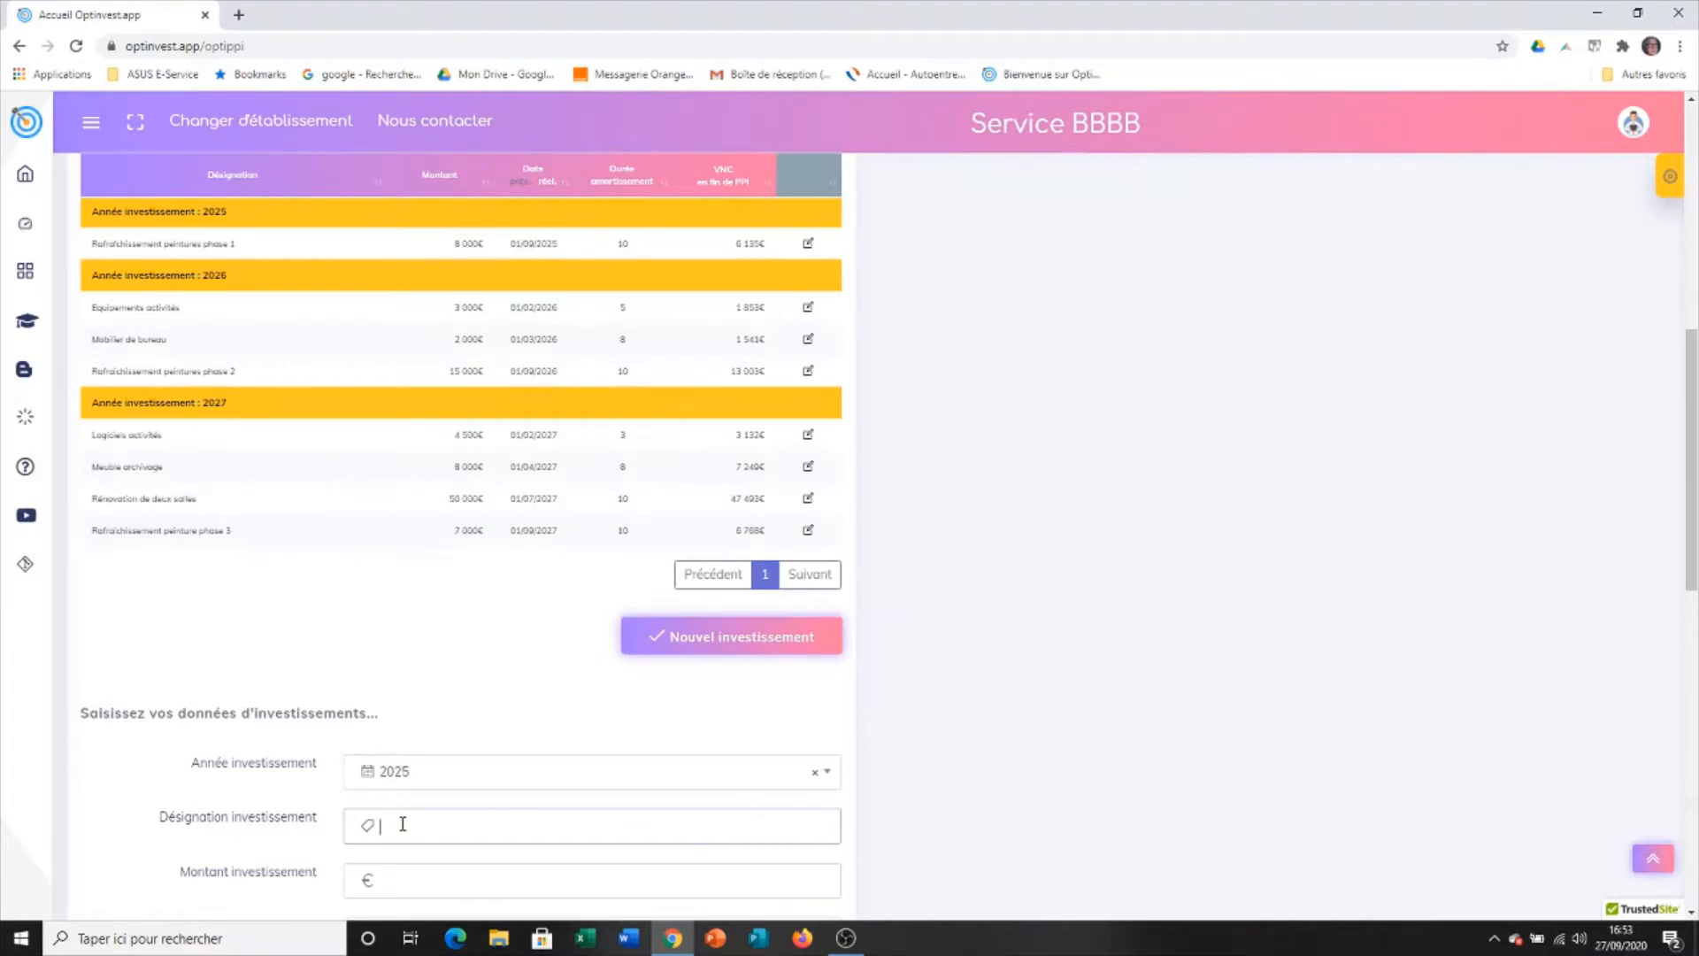
type("Cl")
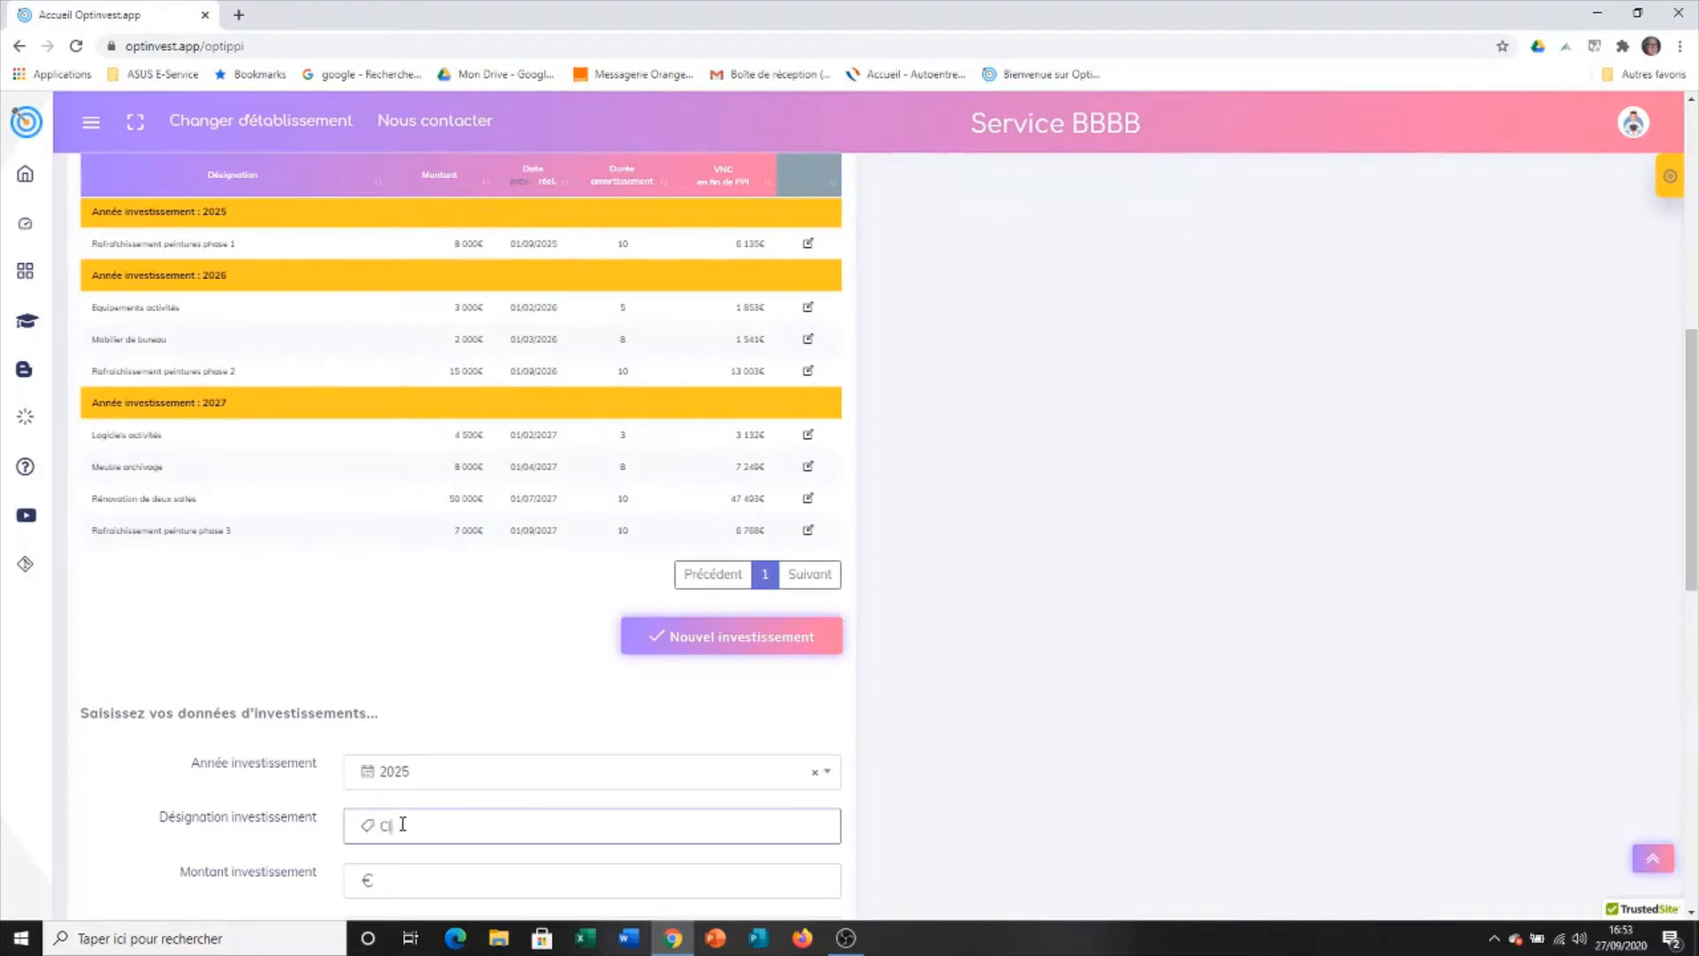
type("imatiseurs mobiles")
- Give the new investment an amount of 1600 €, actual commissioning date 01/01/2025 and a 5-year depreciation period, and save it
scroll(1696, 628, "down", 5)
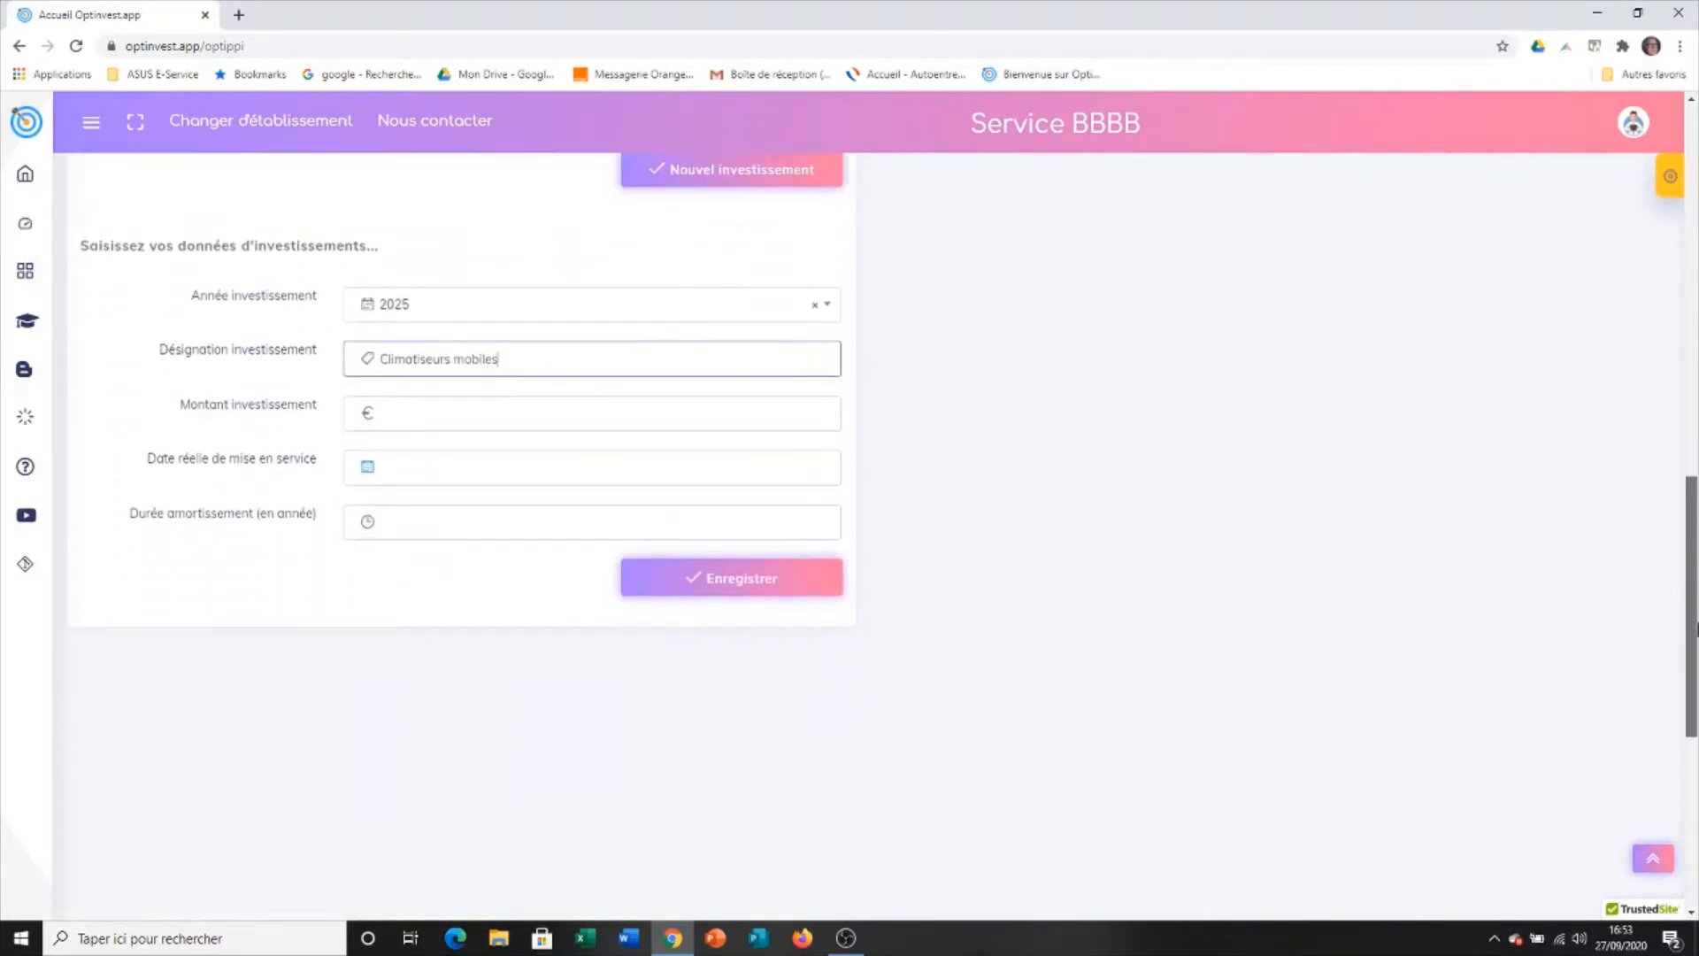
left_click(416, 417)
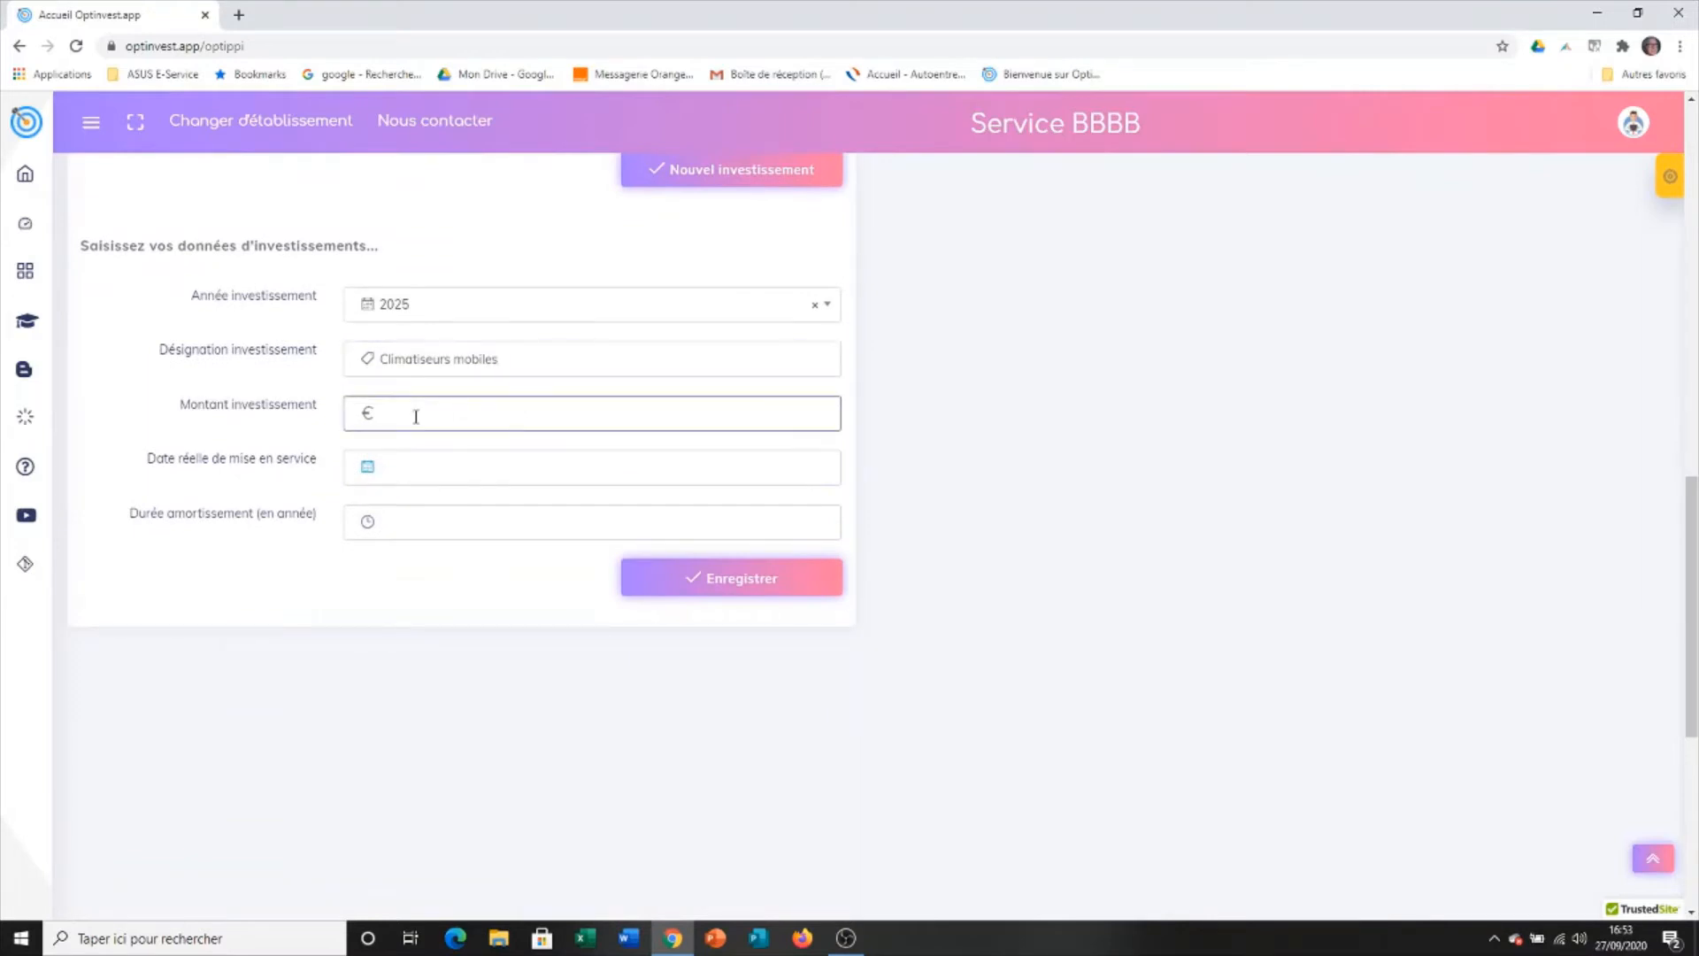
type("1600")
left_click(409, 470)
type("01/01/2025")
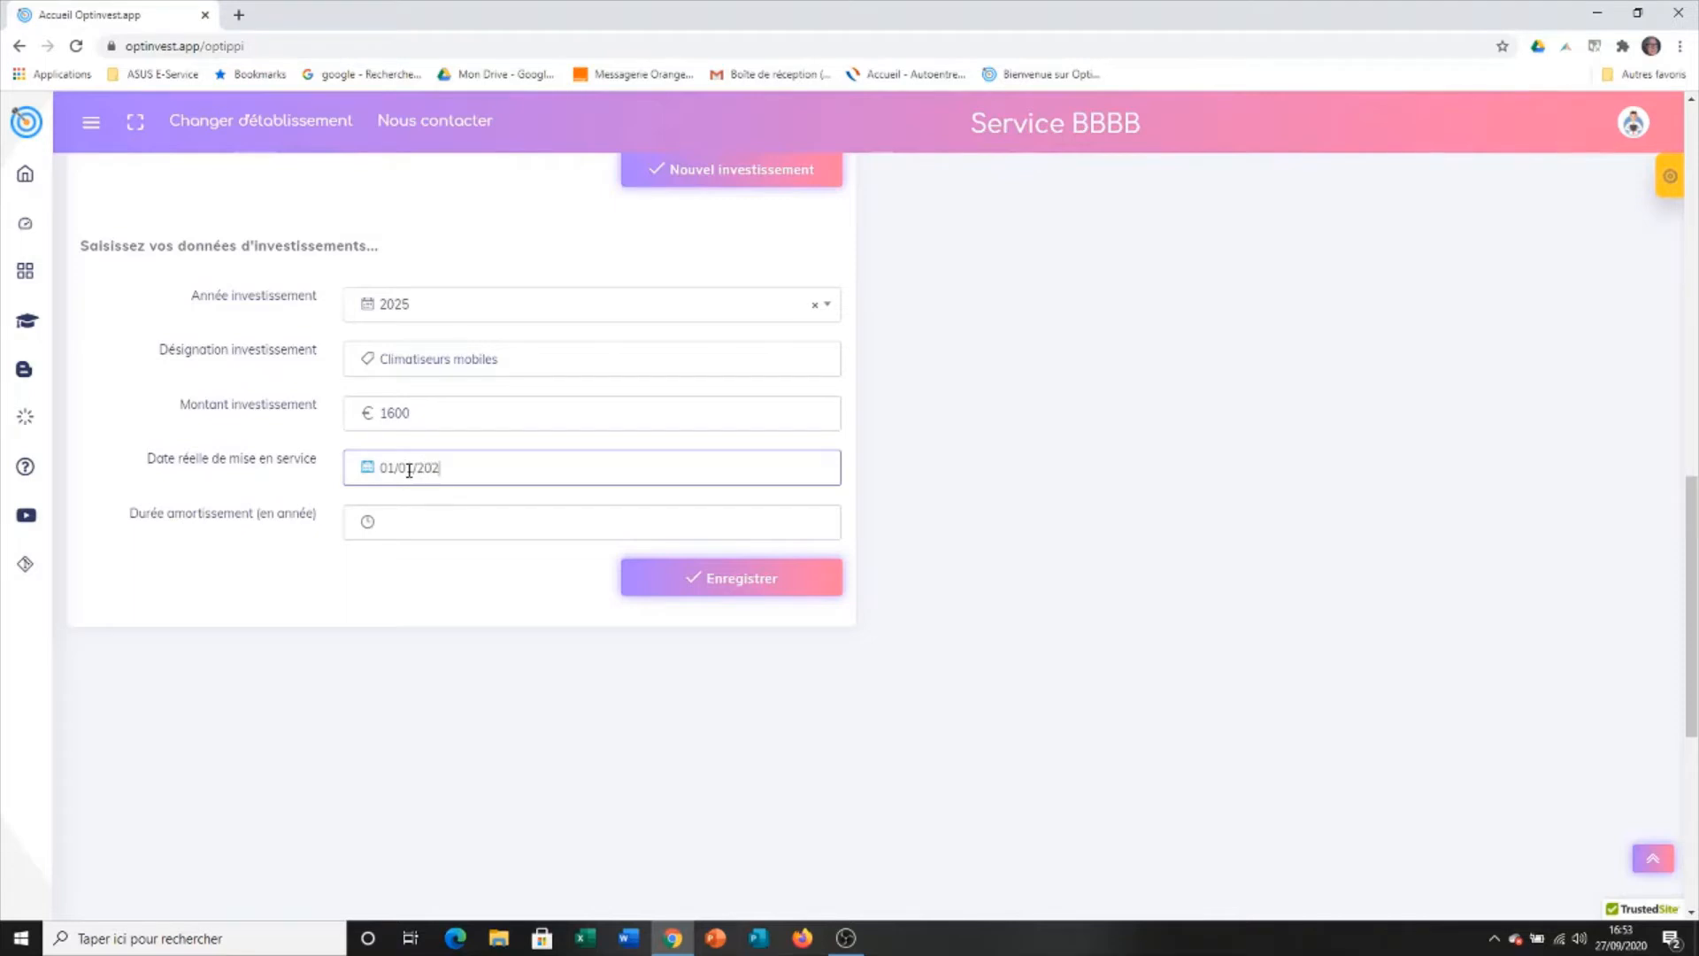
left_click(815, 518)
left_click(815, 520)
left_click(815, 519)
left_click(815, 520)
left_click(815, 519)
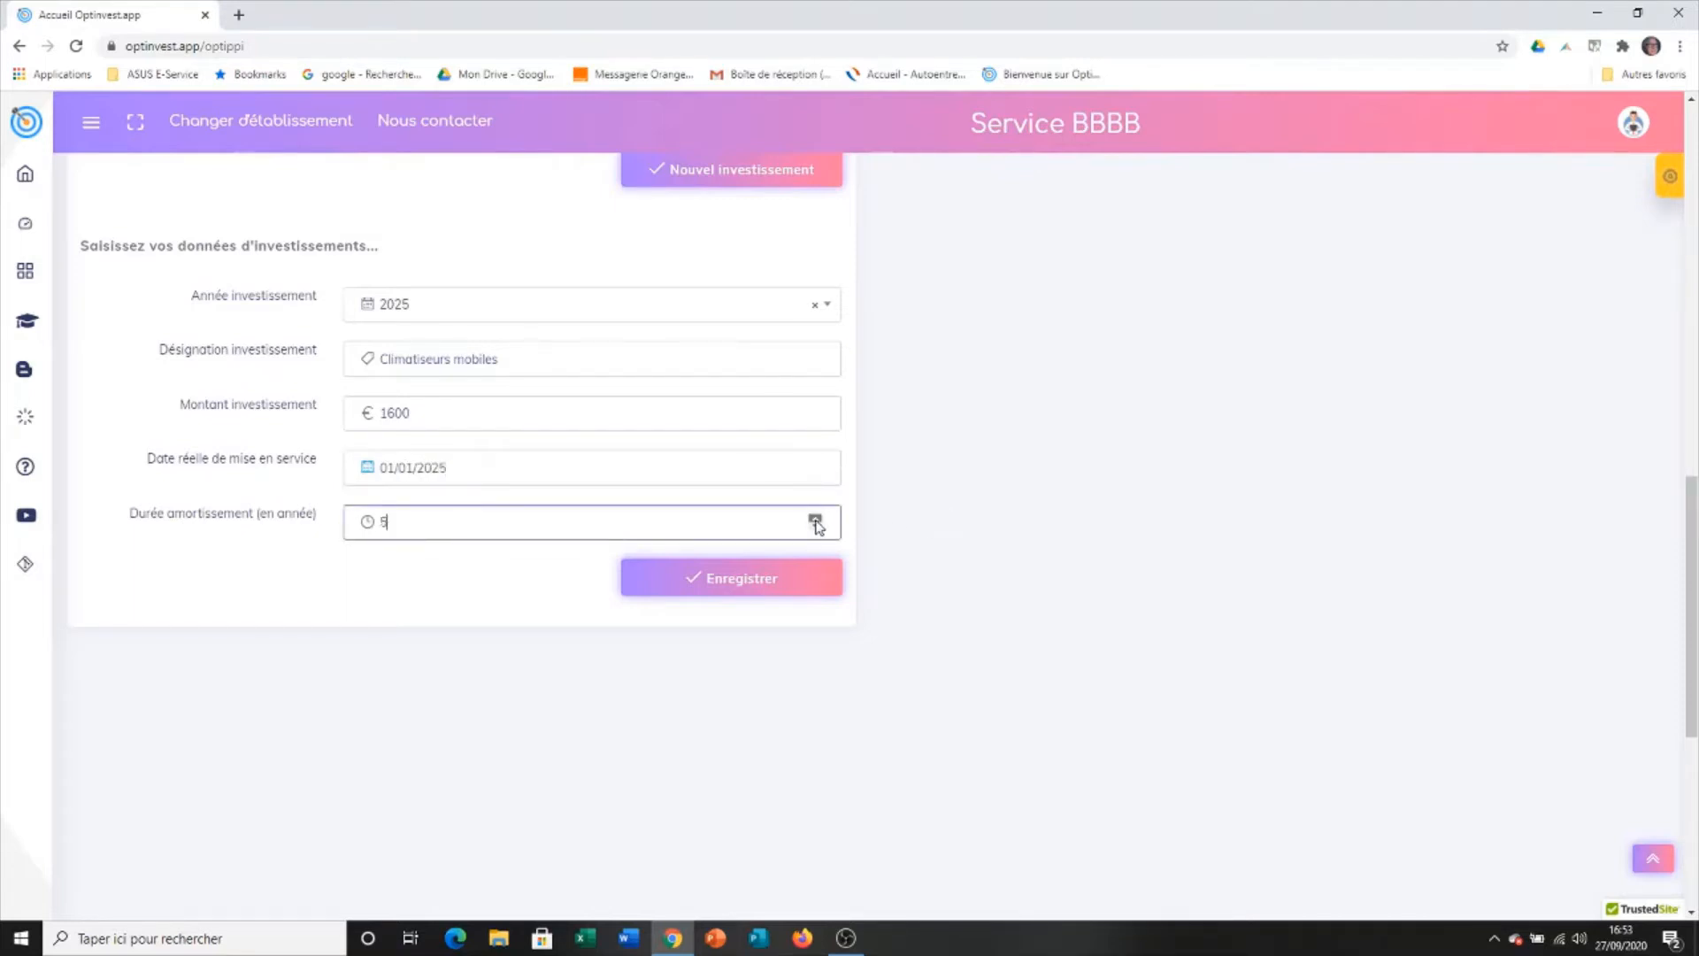
left_click(778, 581)
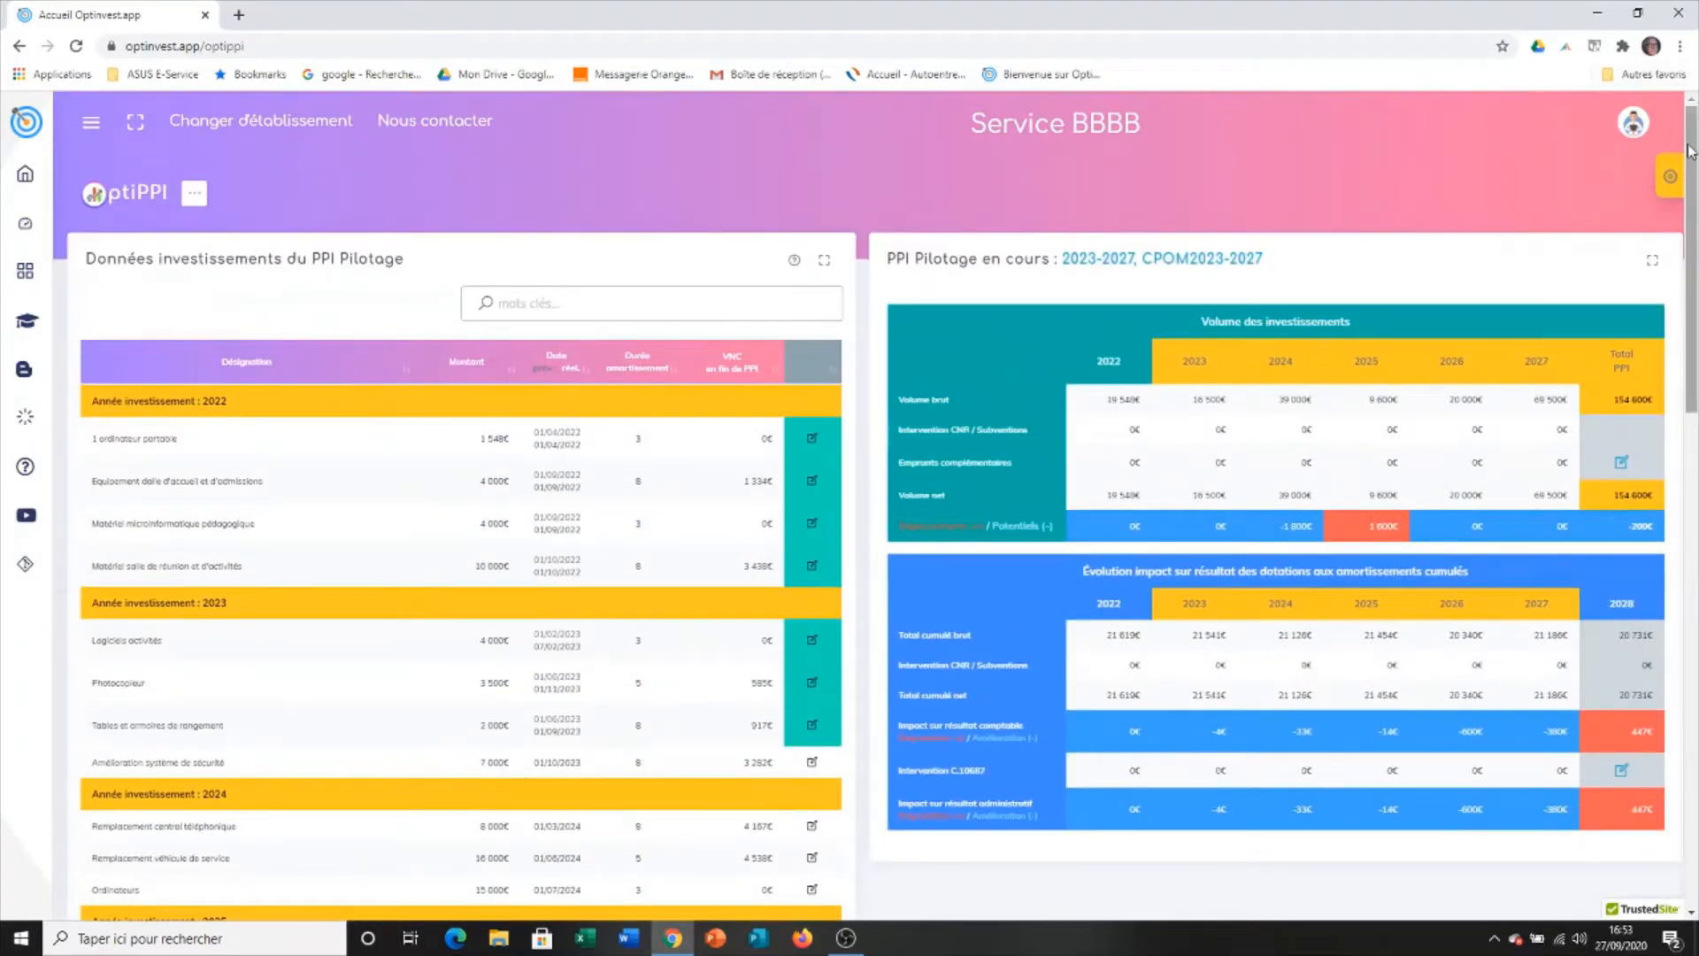
- Set the actual commissioning date of the 2023 investment "Amélioration système de sécurité" to 01/10/2023 and save the change
left_click_drag(1692, 152, 1696, 325)
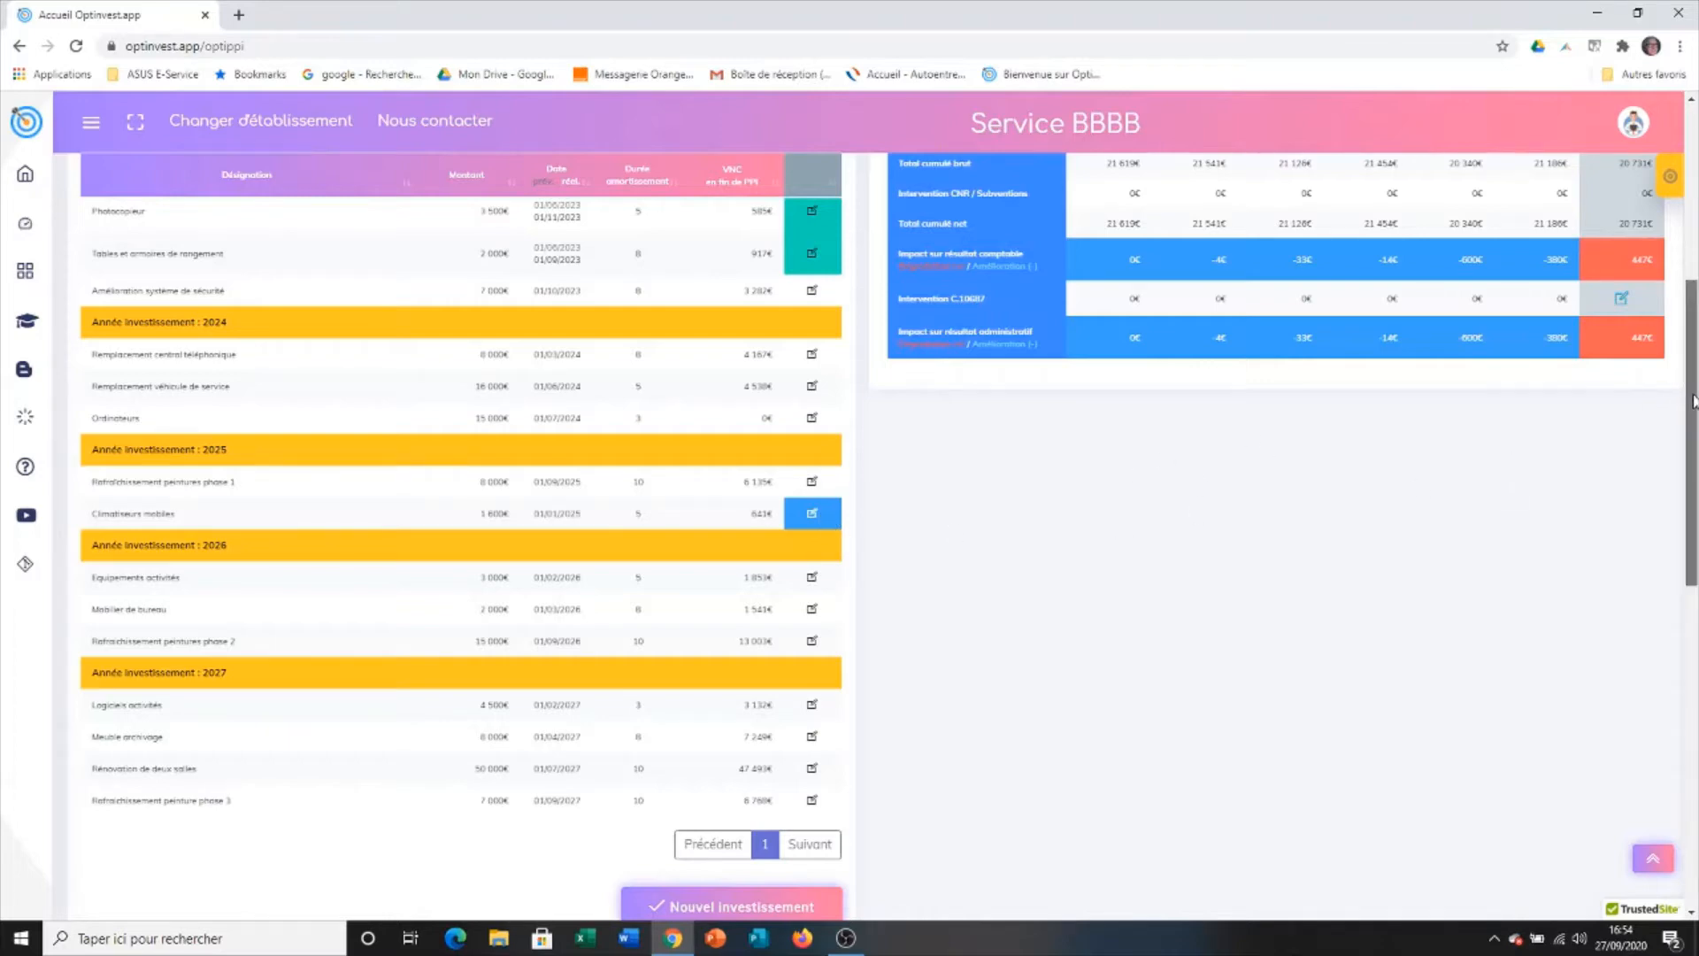
left_click_drag(1692, 398, 1695, 244)
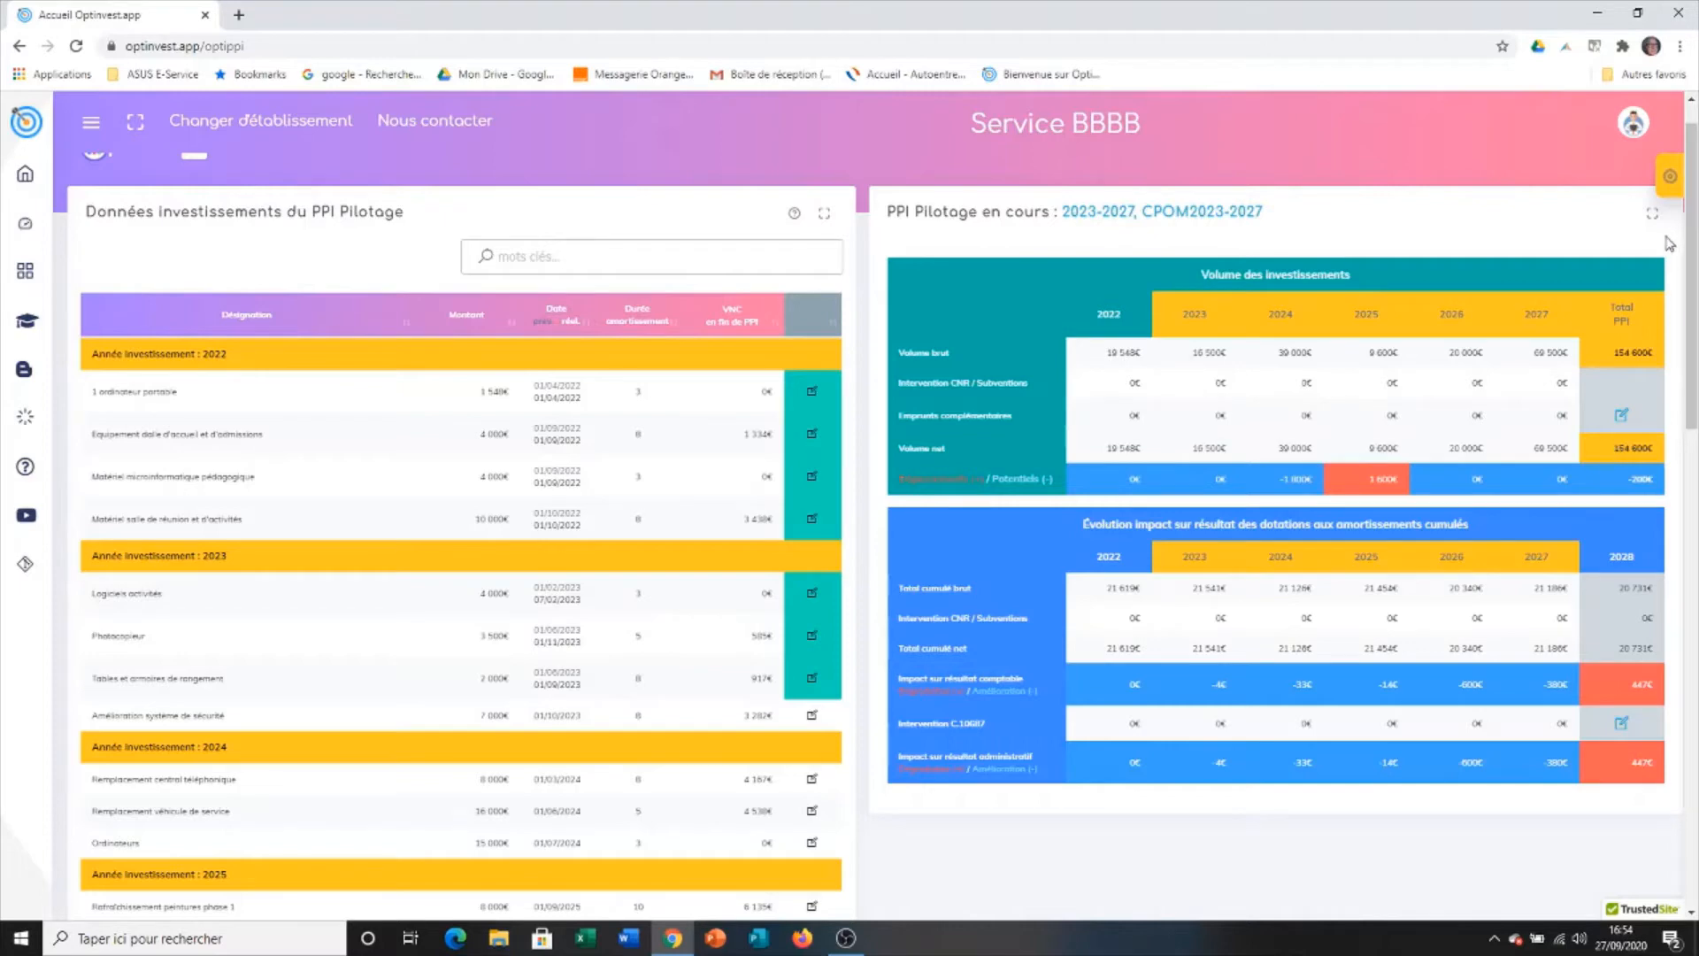
left_click_drag(1691, 273, 1696, 417)
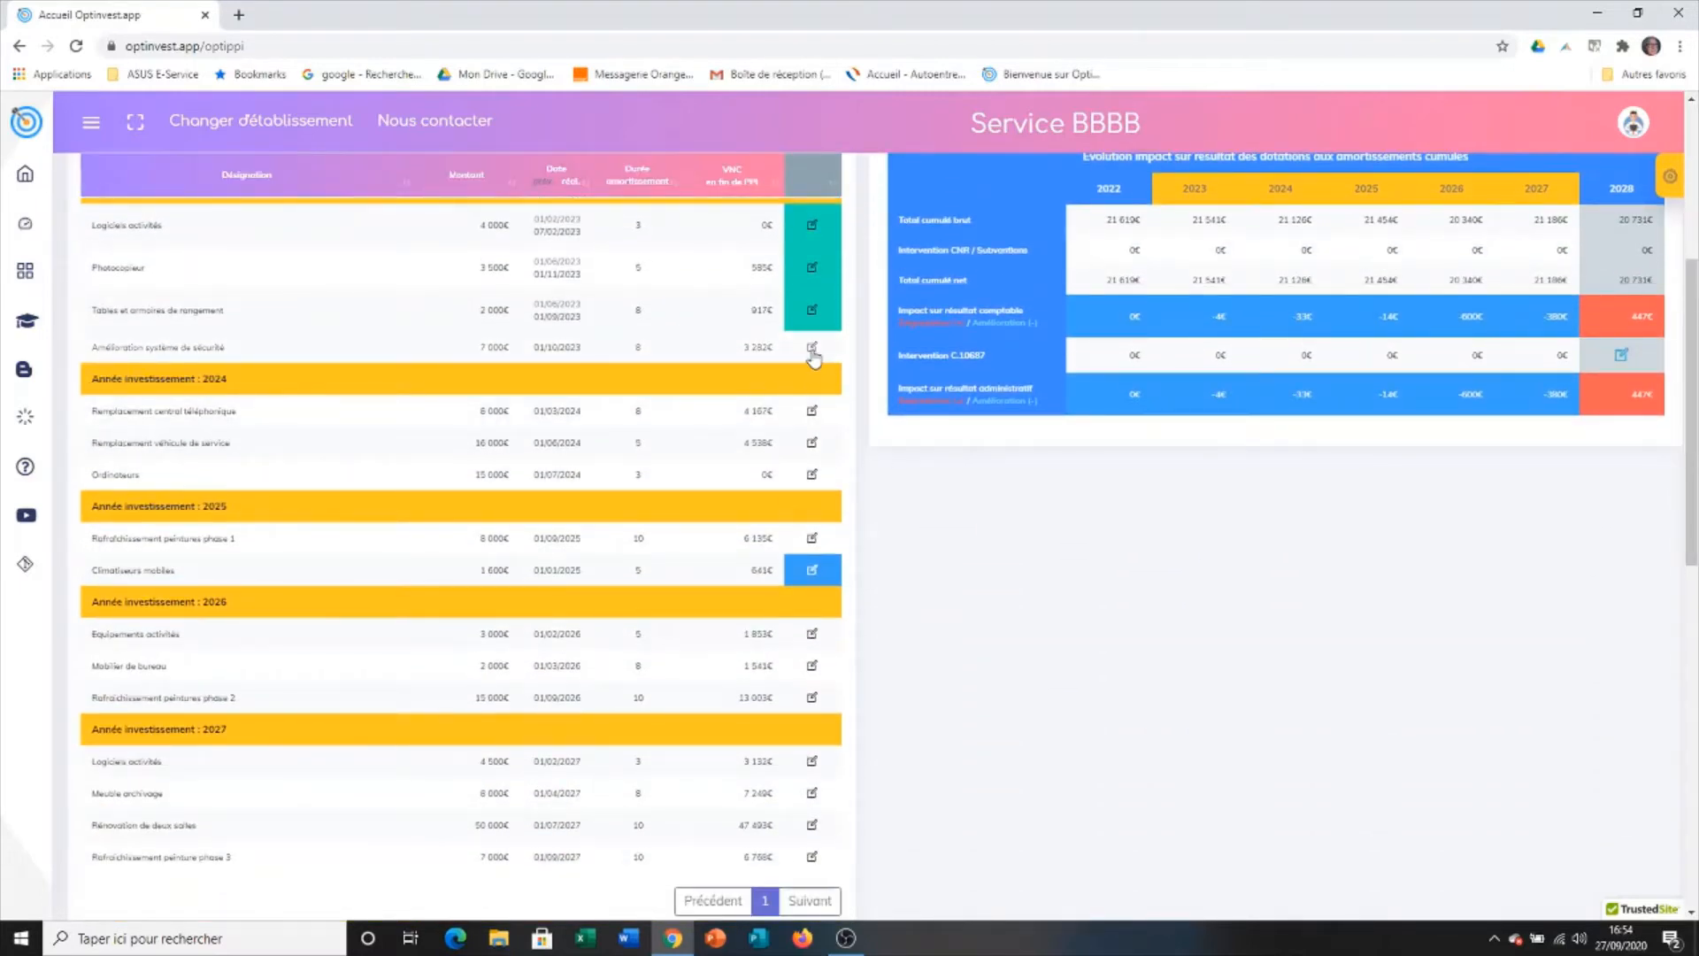
scroll(816, 363, "down", 8)
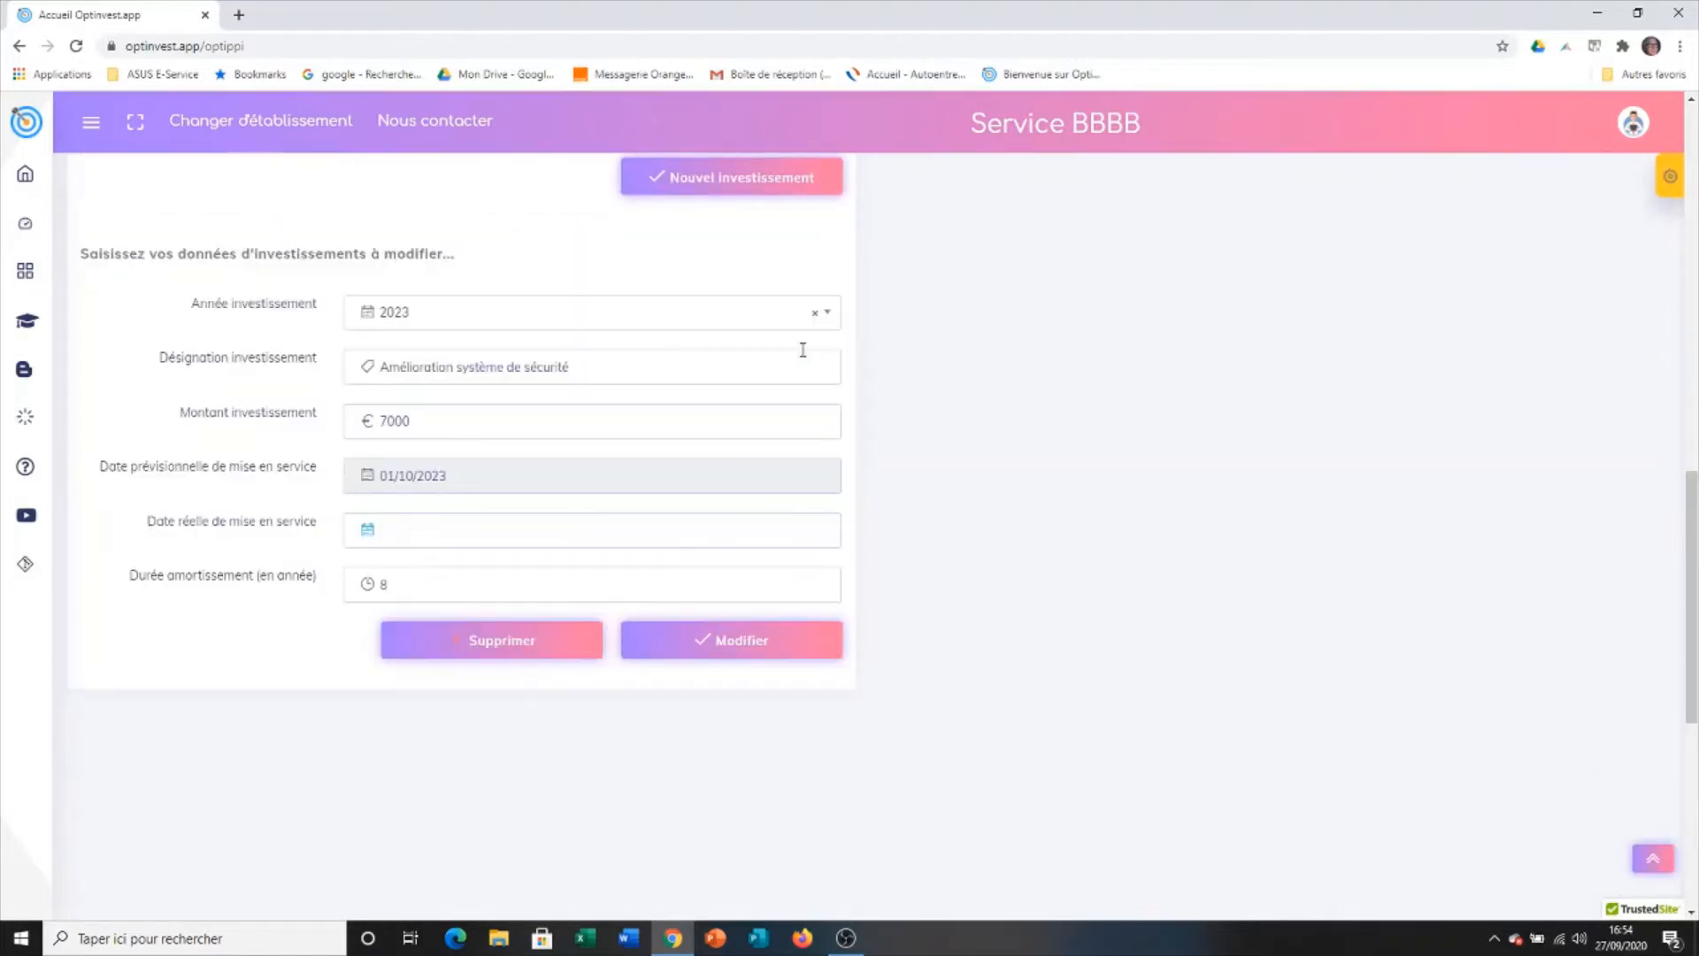
left_click(401, 528)
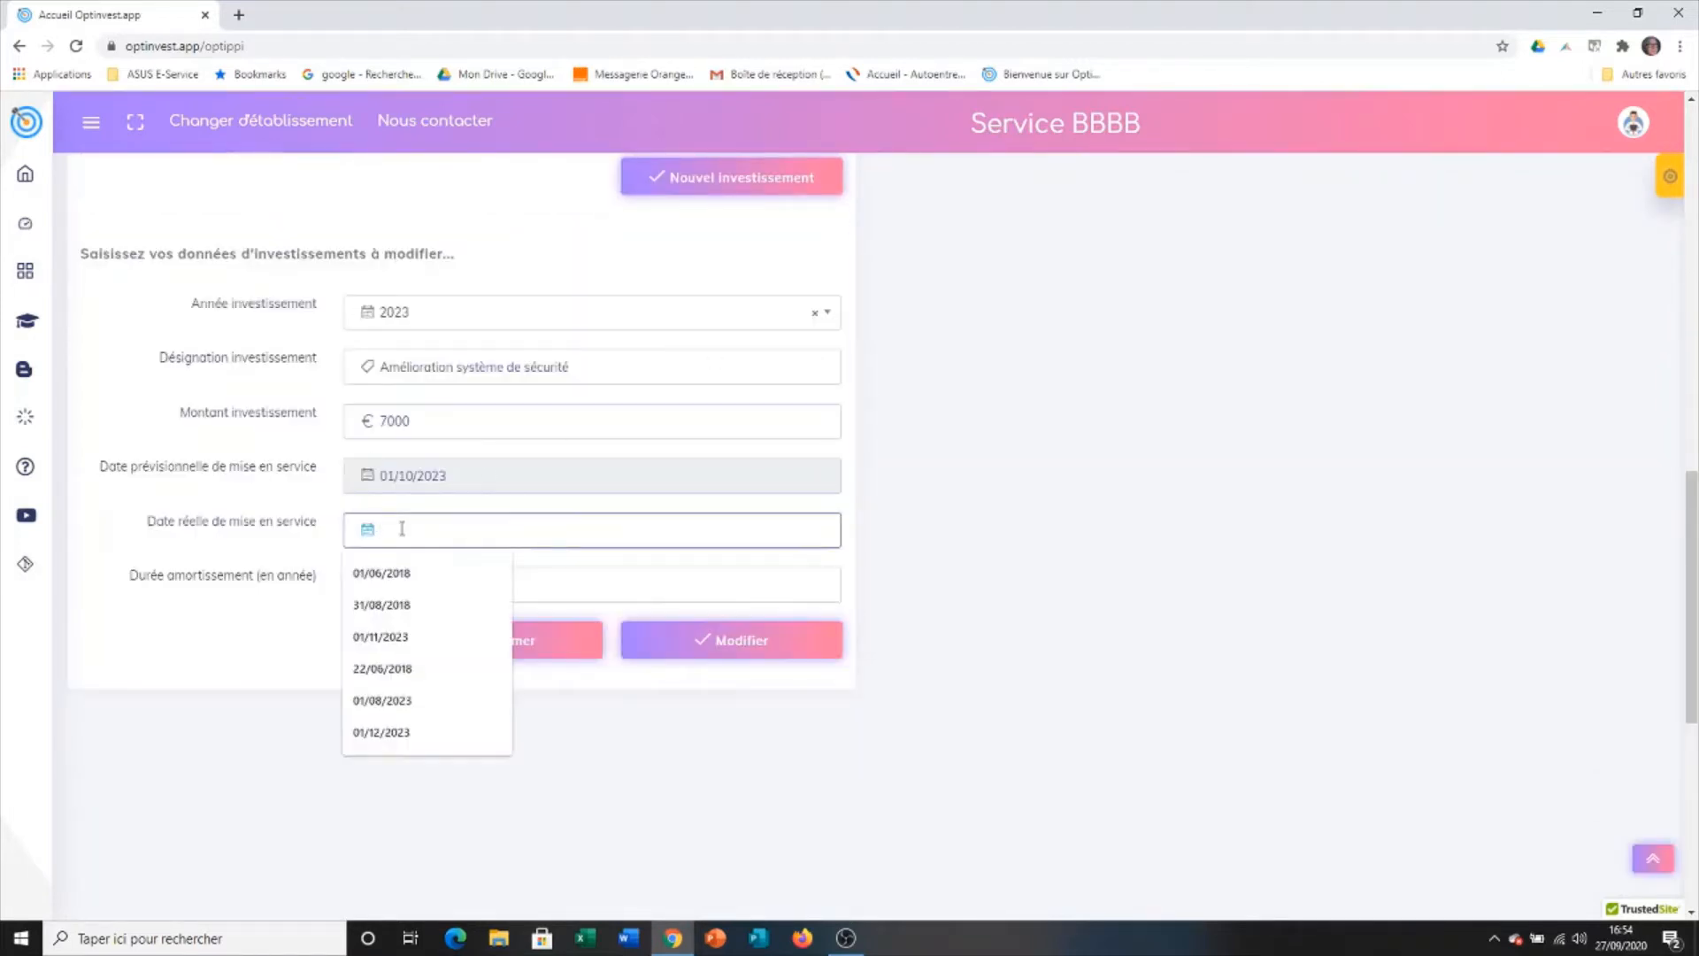
type("01")
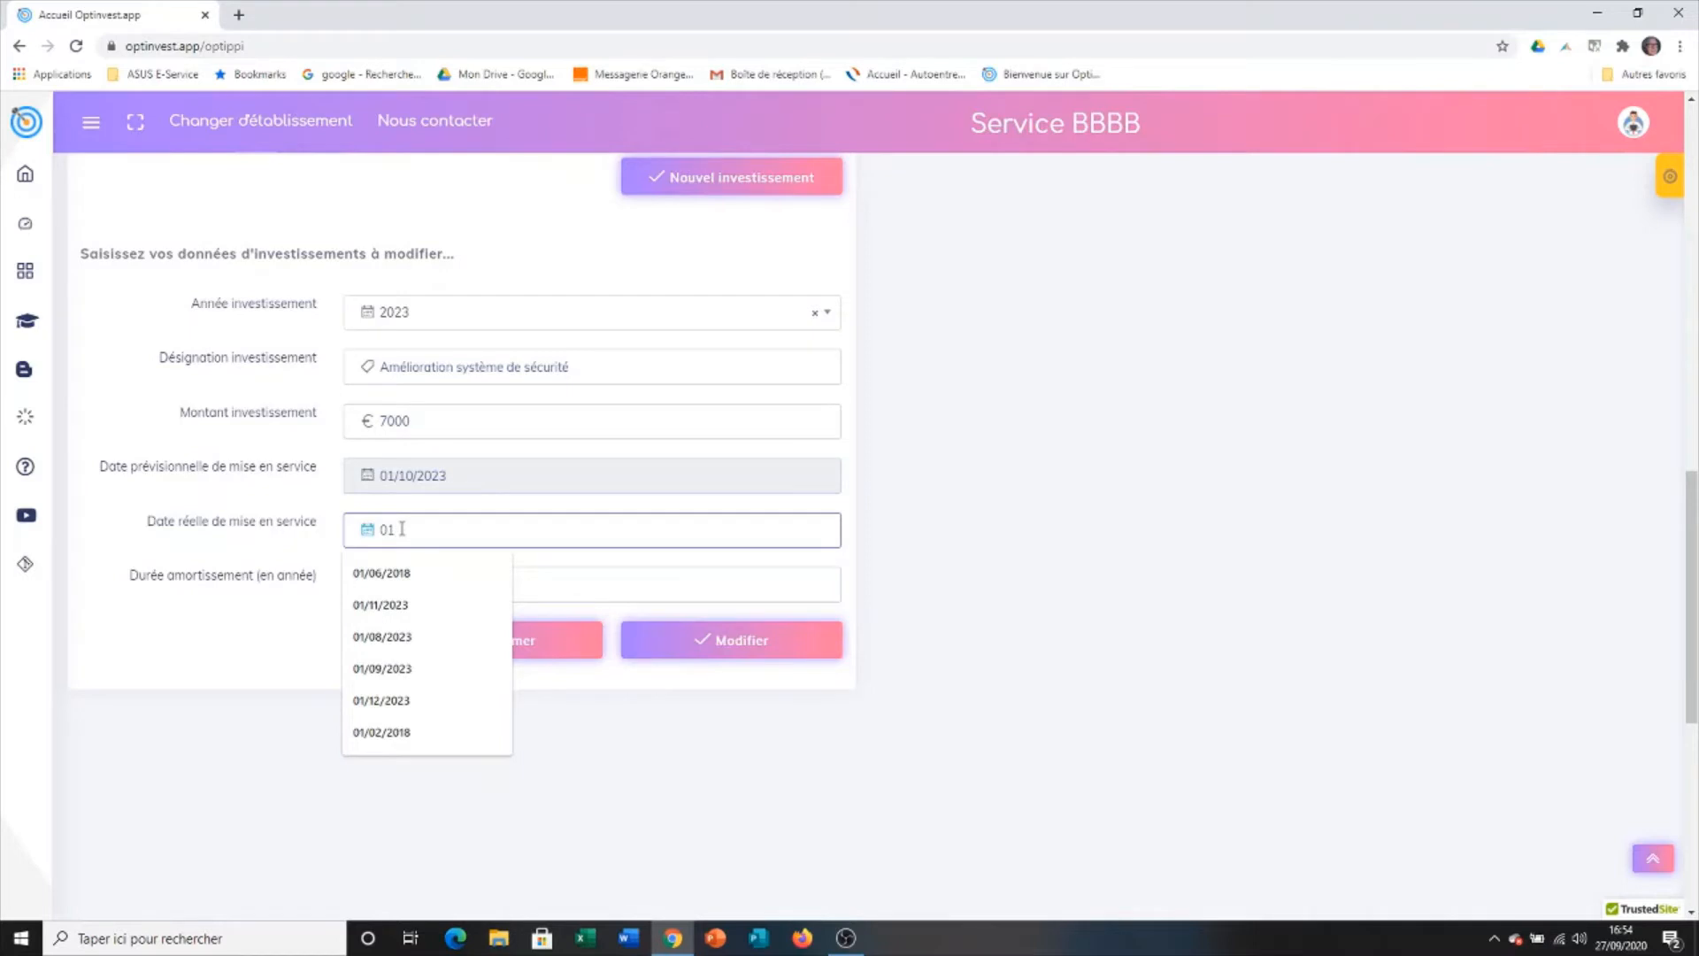
type("/10")
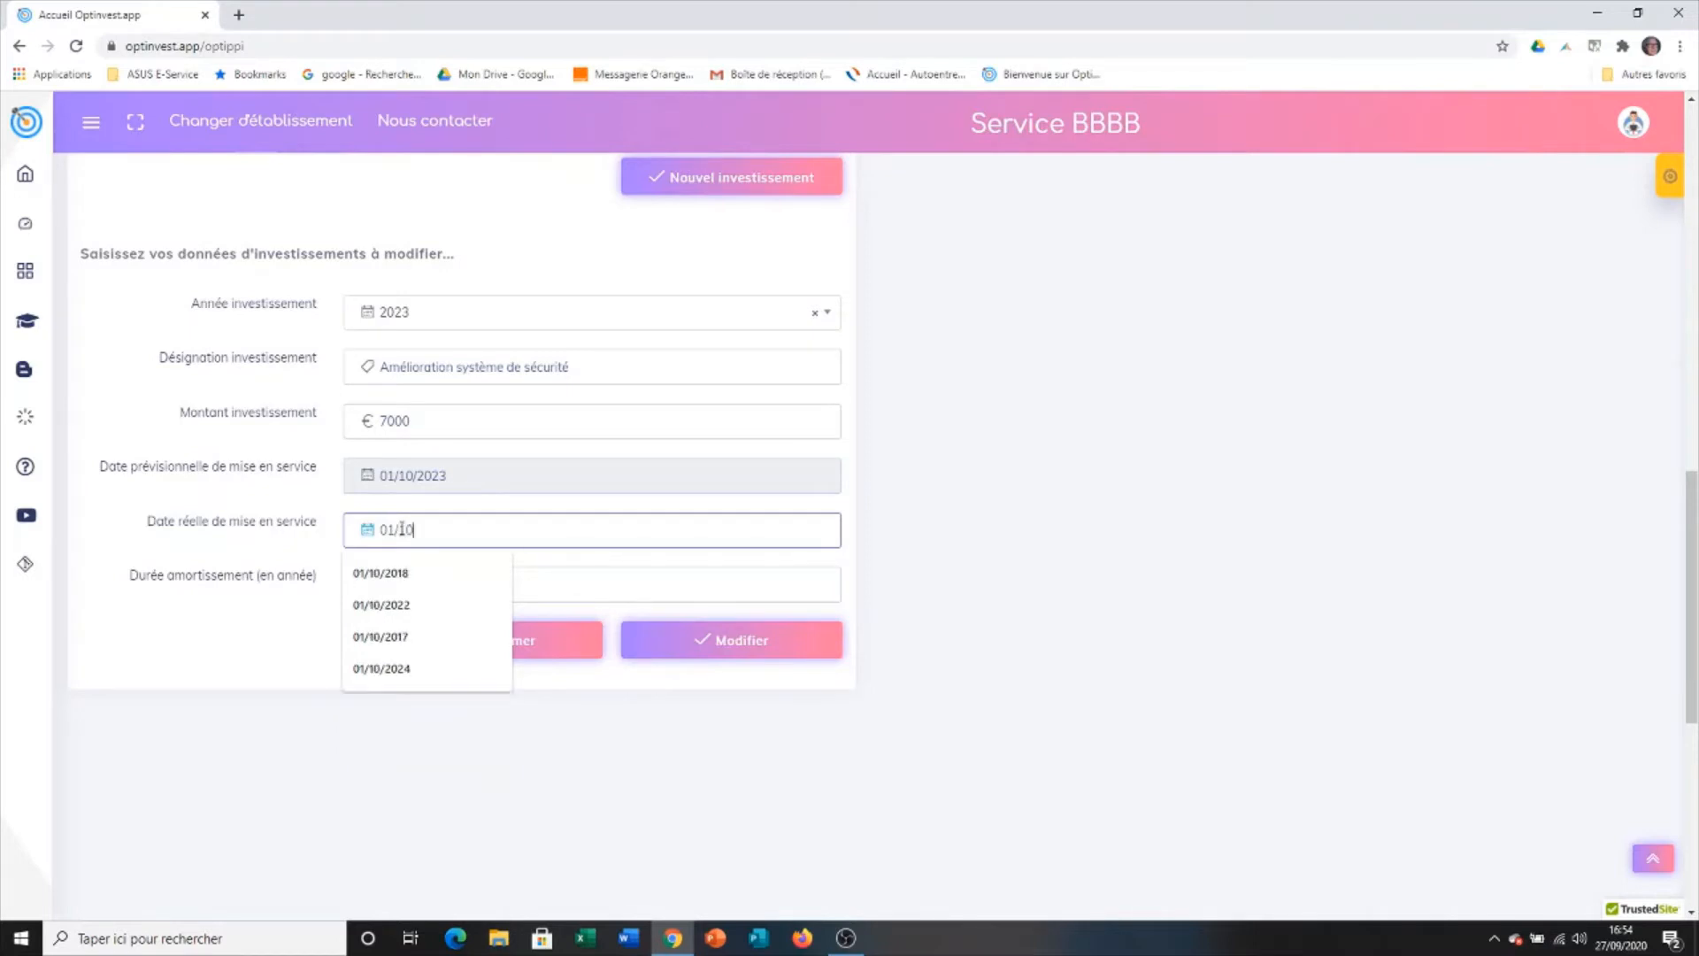
type("/2023")
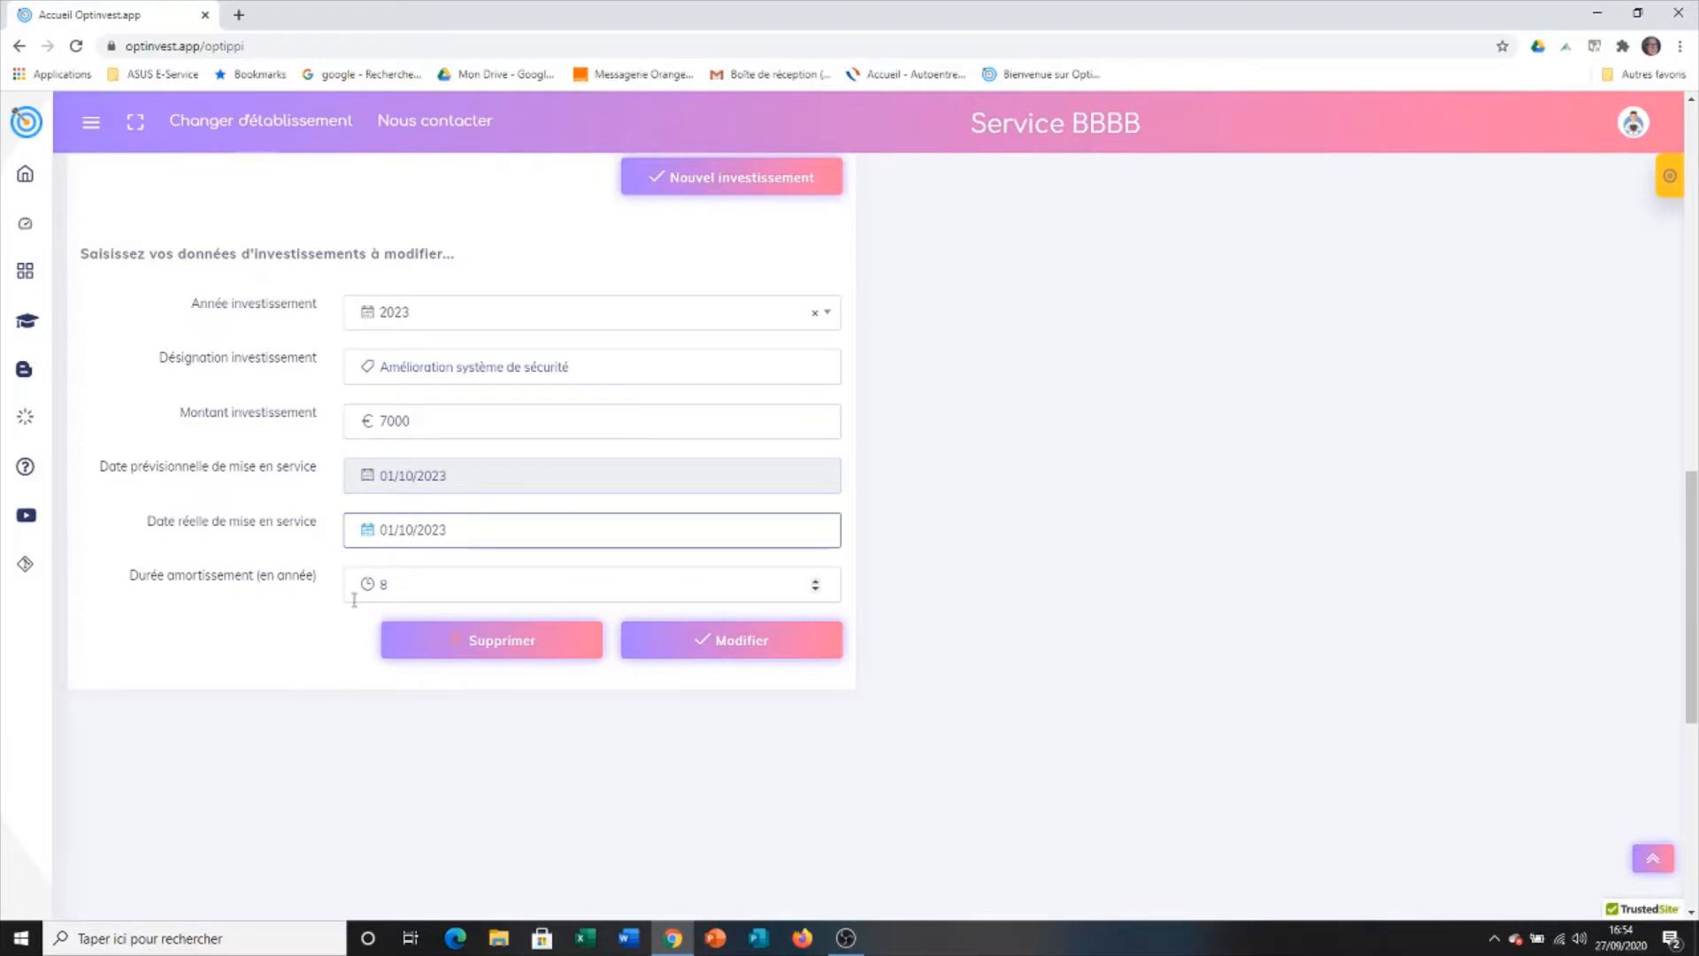
left_click(771, 644)
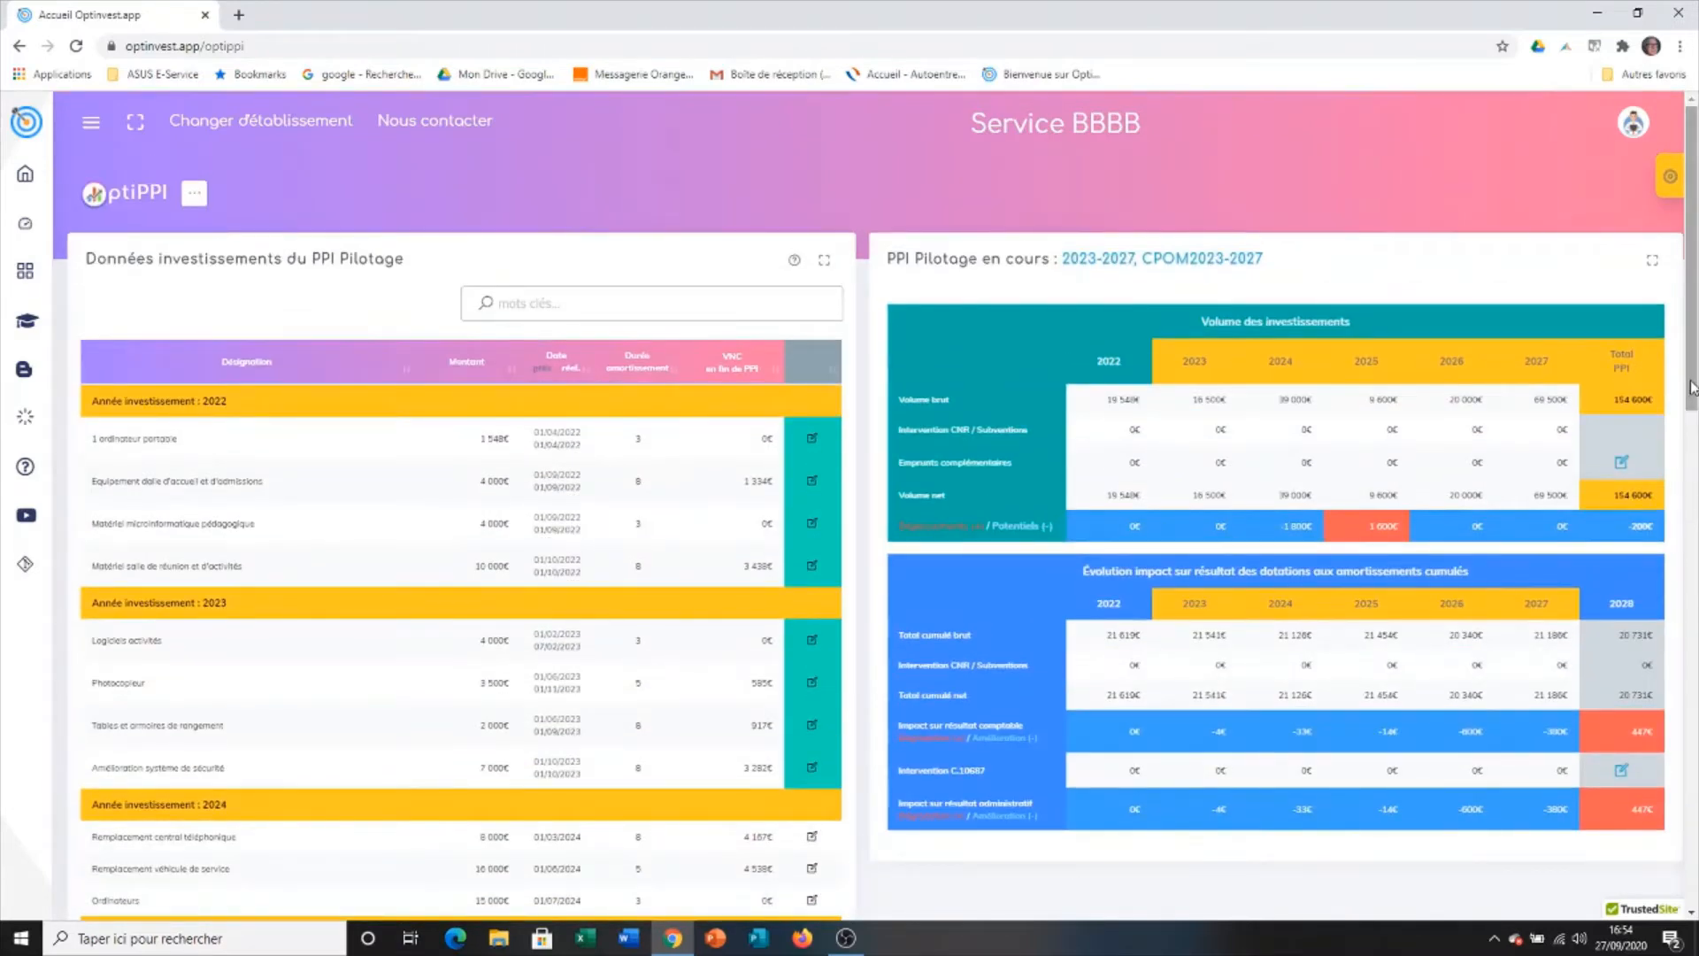
- Set the actual commissioning date of the 2024 investment "Remplacement central téléphonique" to 15/01/2024 and save the change
scroll(1692, 513, "down", 4)
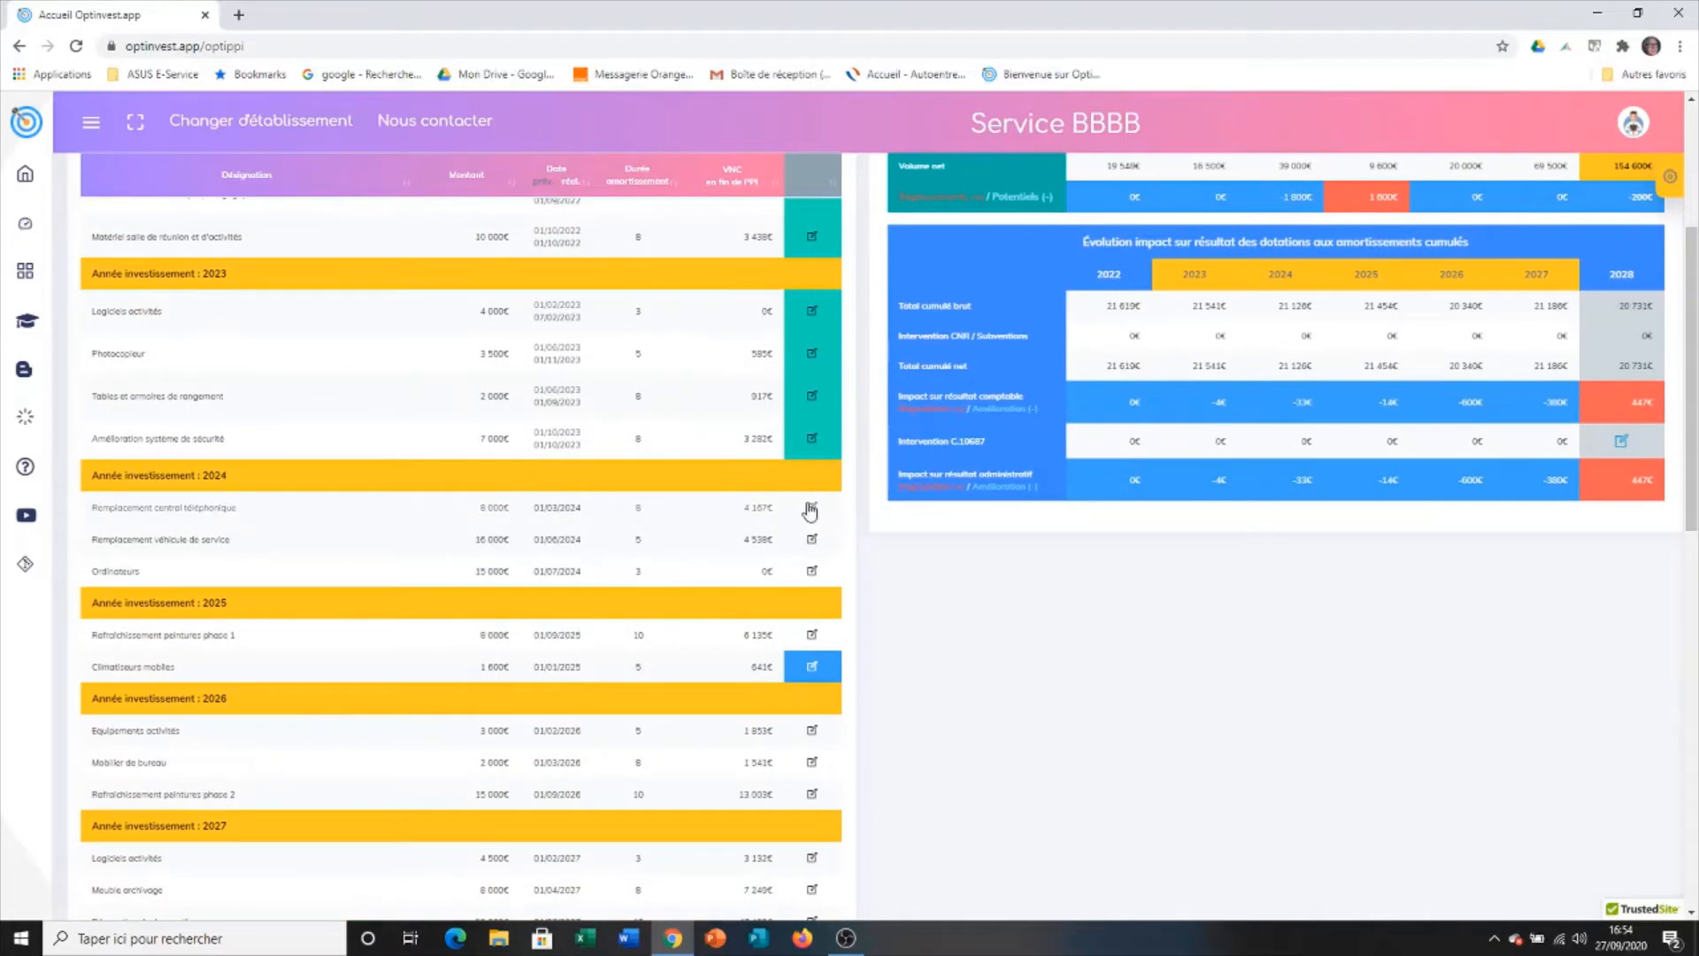
scroll(808, 520, "down", 8)
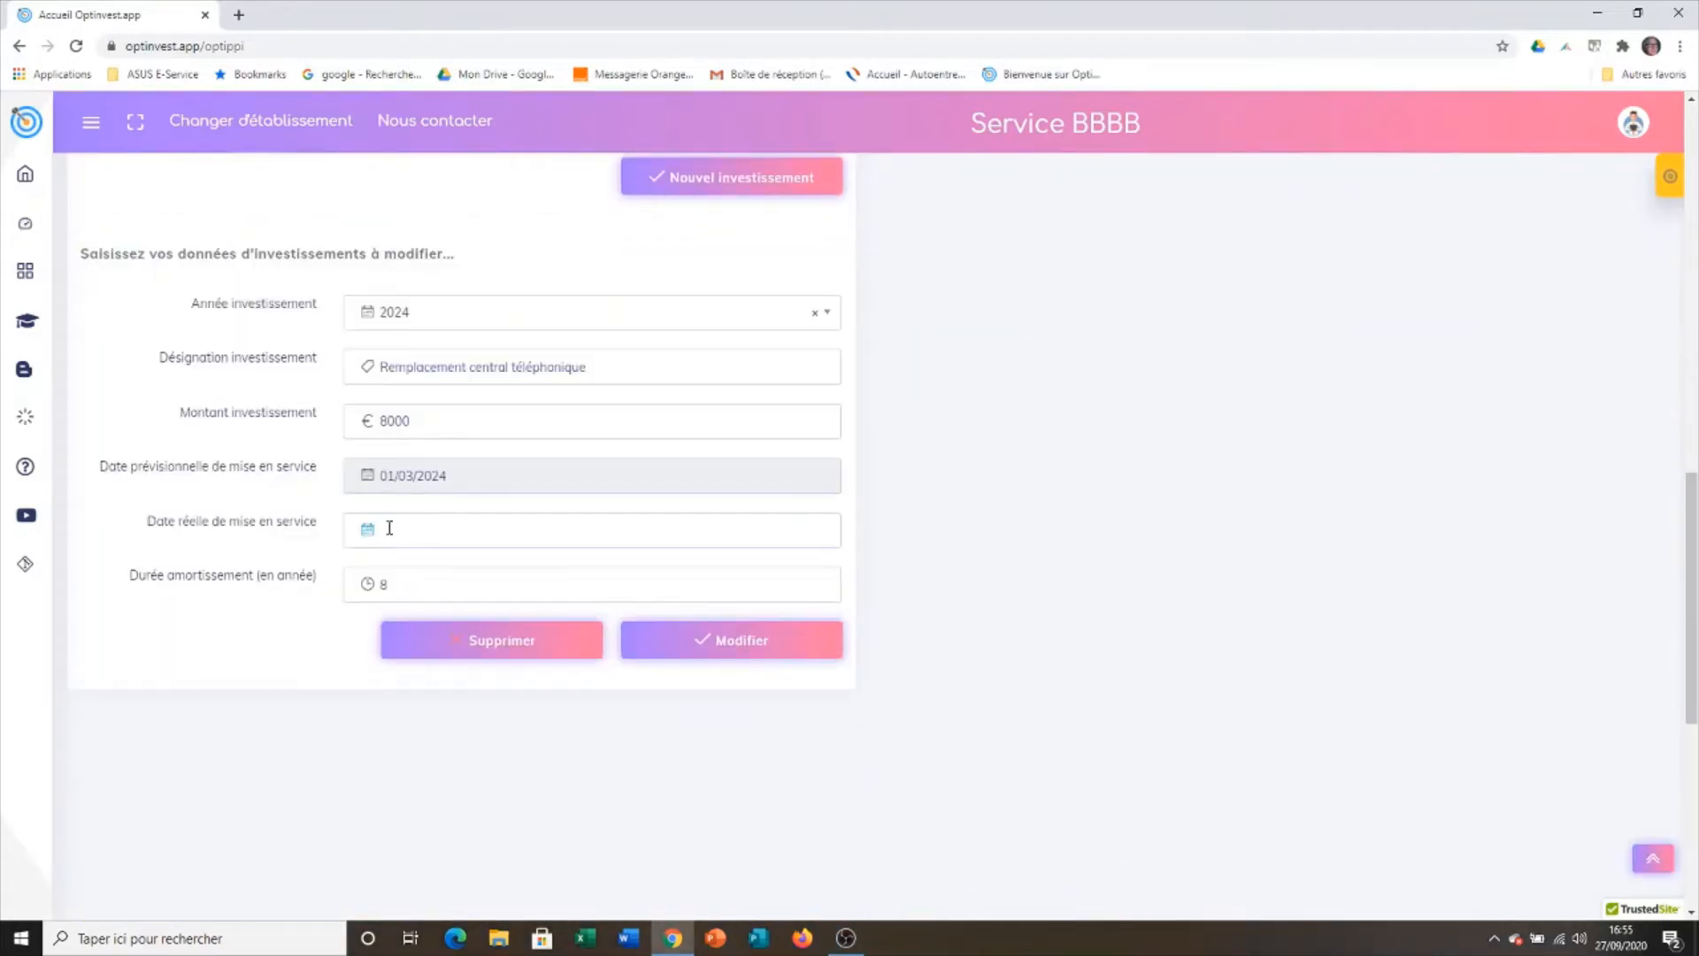
left_click(389, 528)
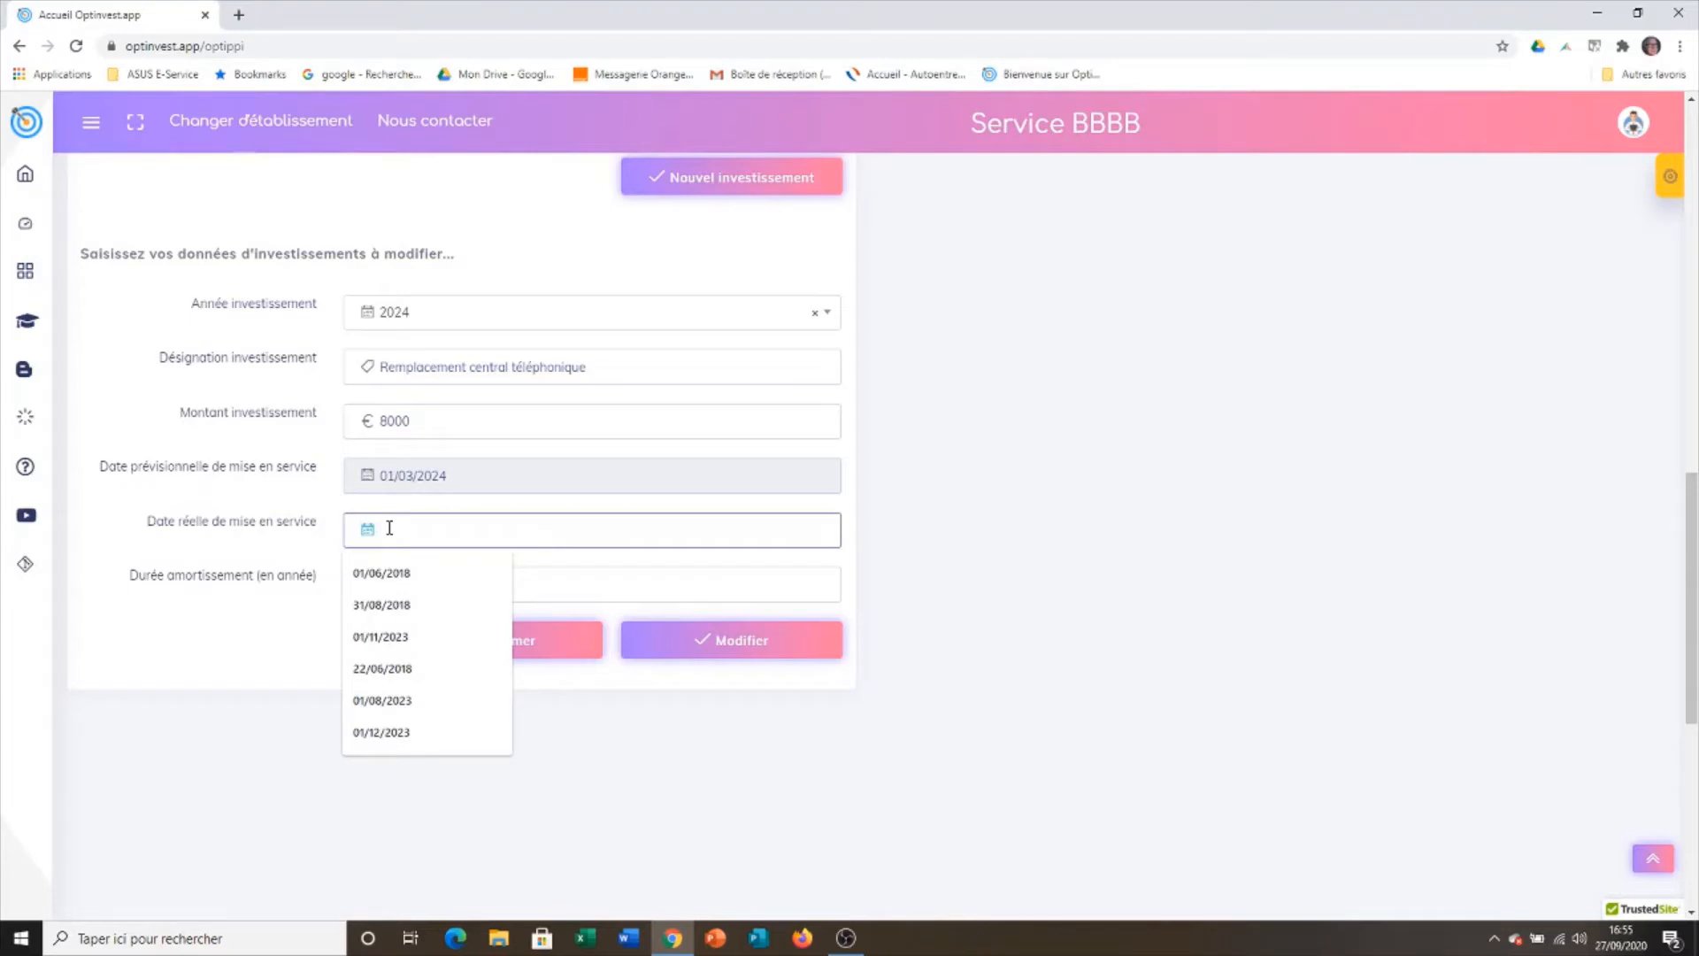
type("15")
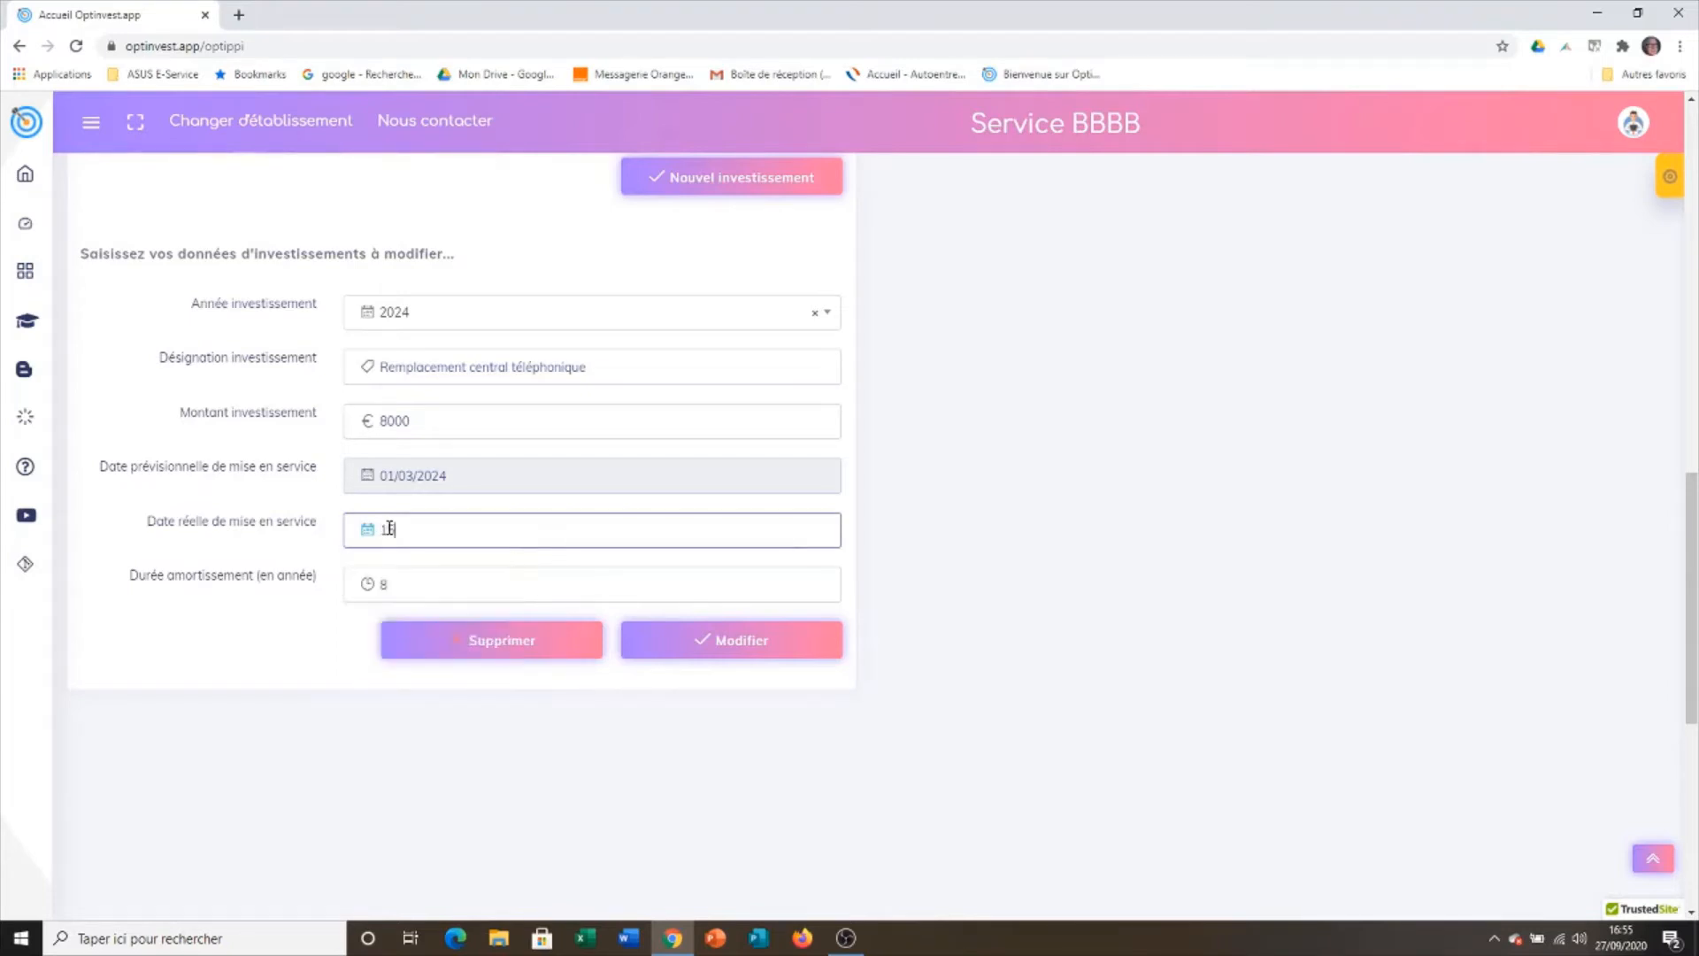
type("/01/2024")
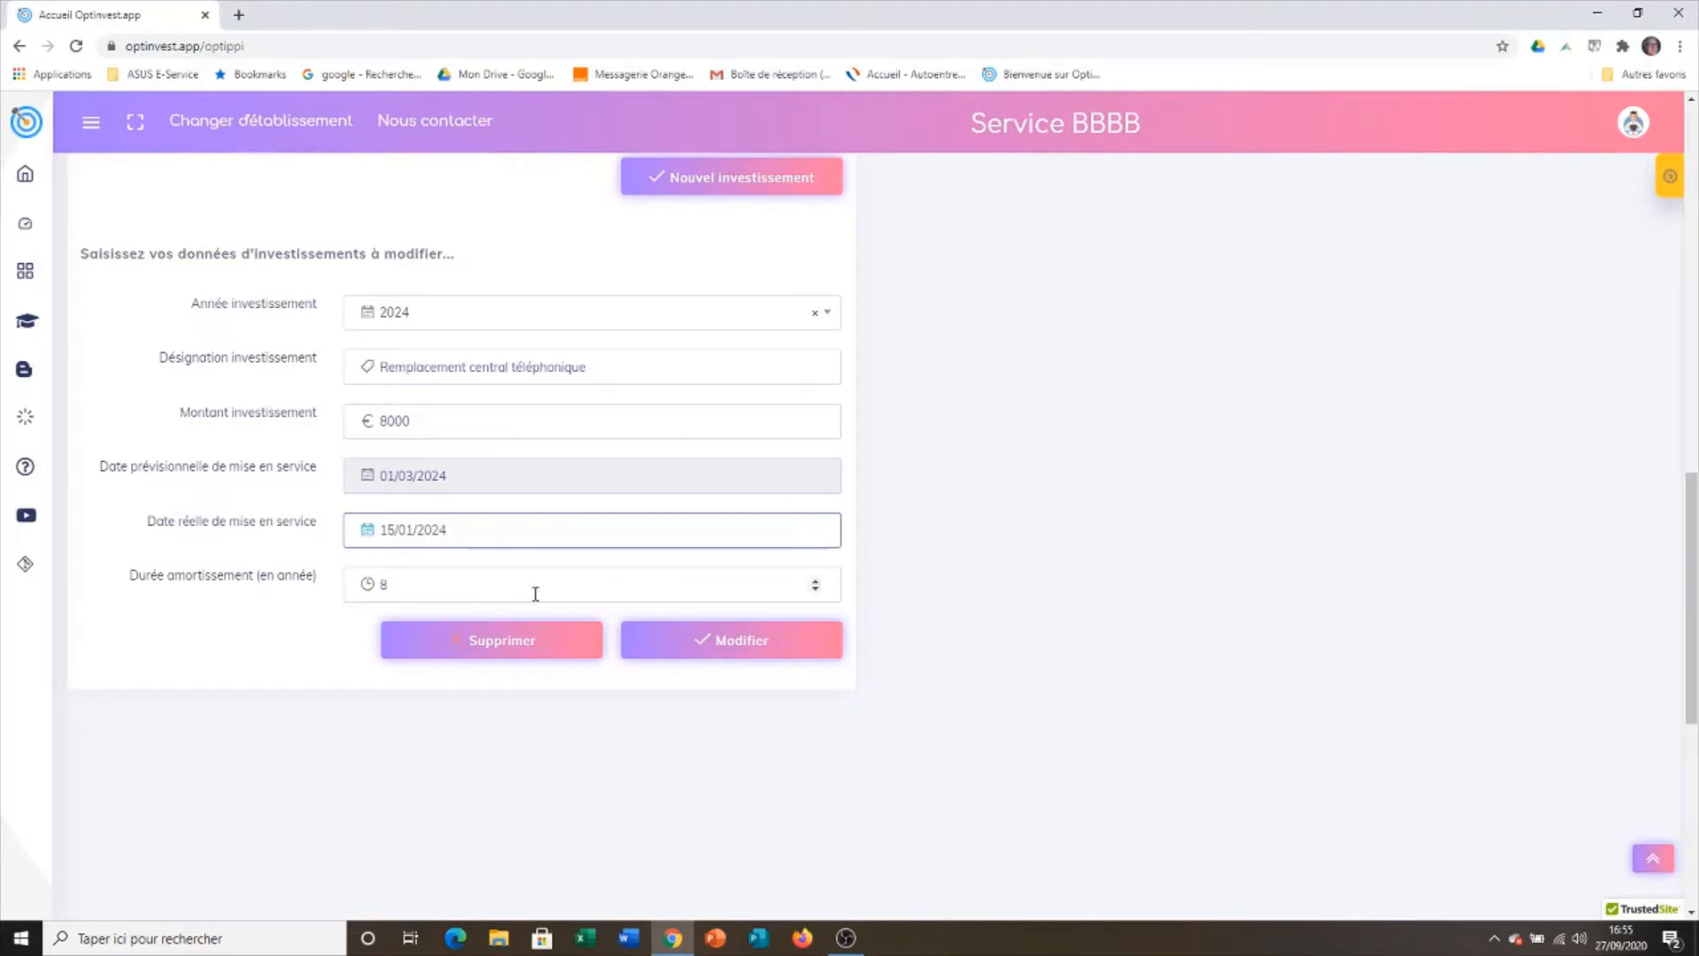
left_click(741, 646)
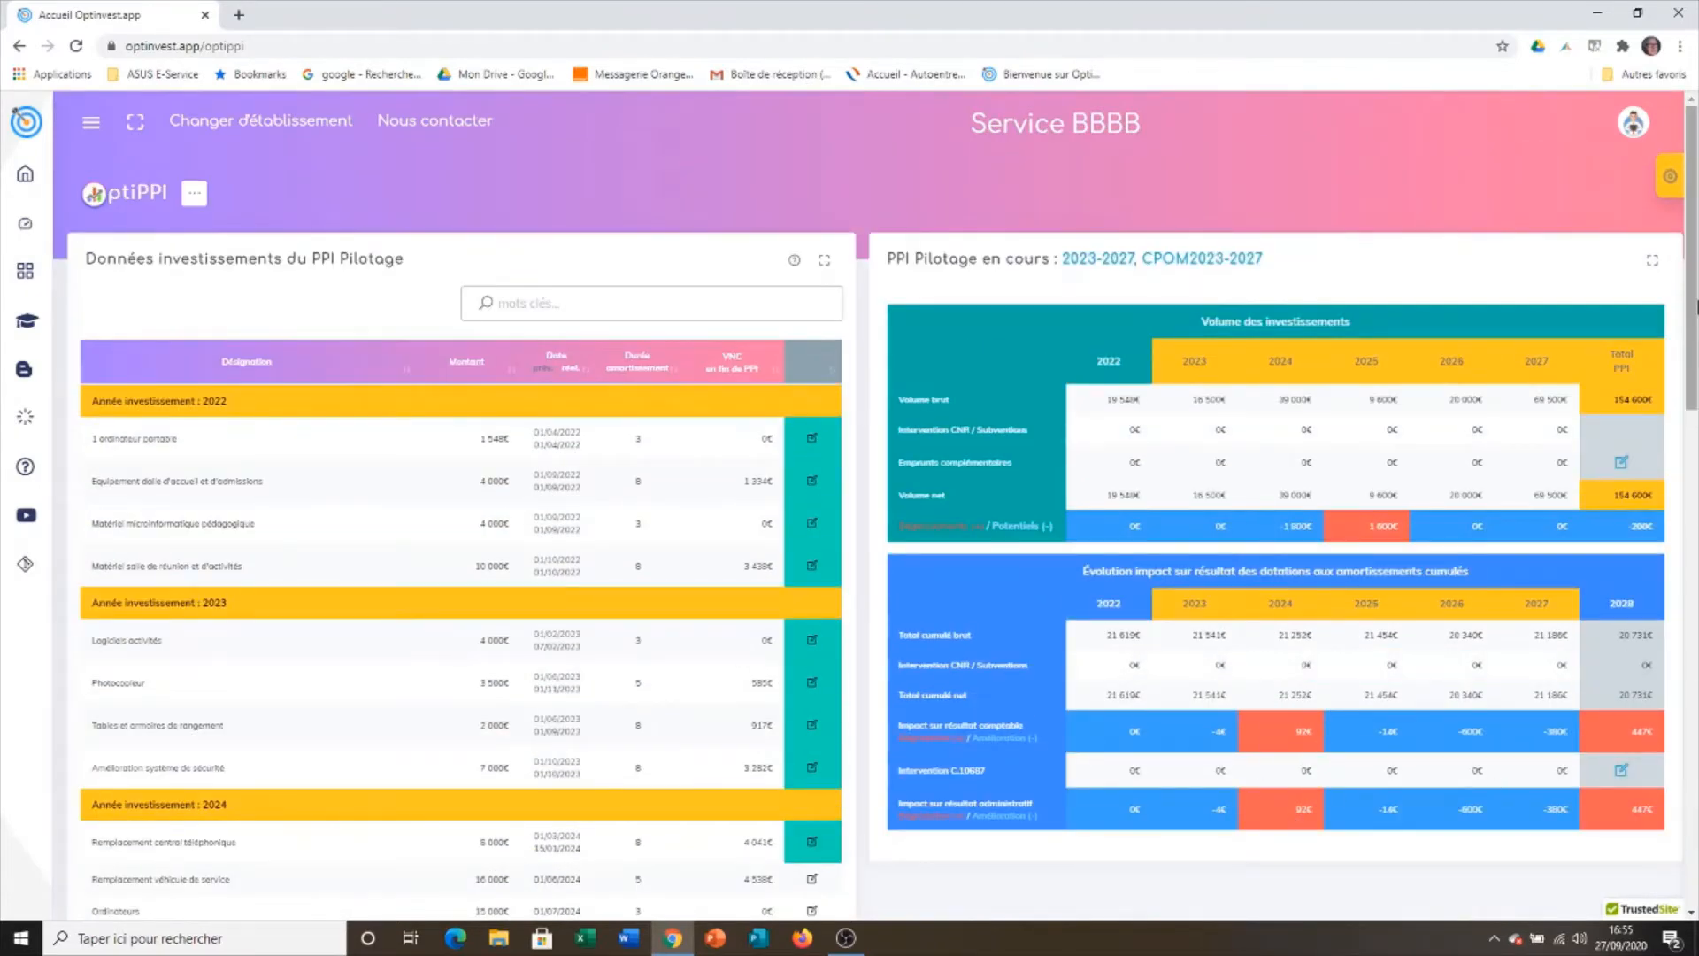
- Set the actual commissioning date of the 2024 investment "Remplacement véhicule de service" to 15/06/2024 and save the change
left_click_drag(1695, 306, 1696, 464)
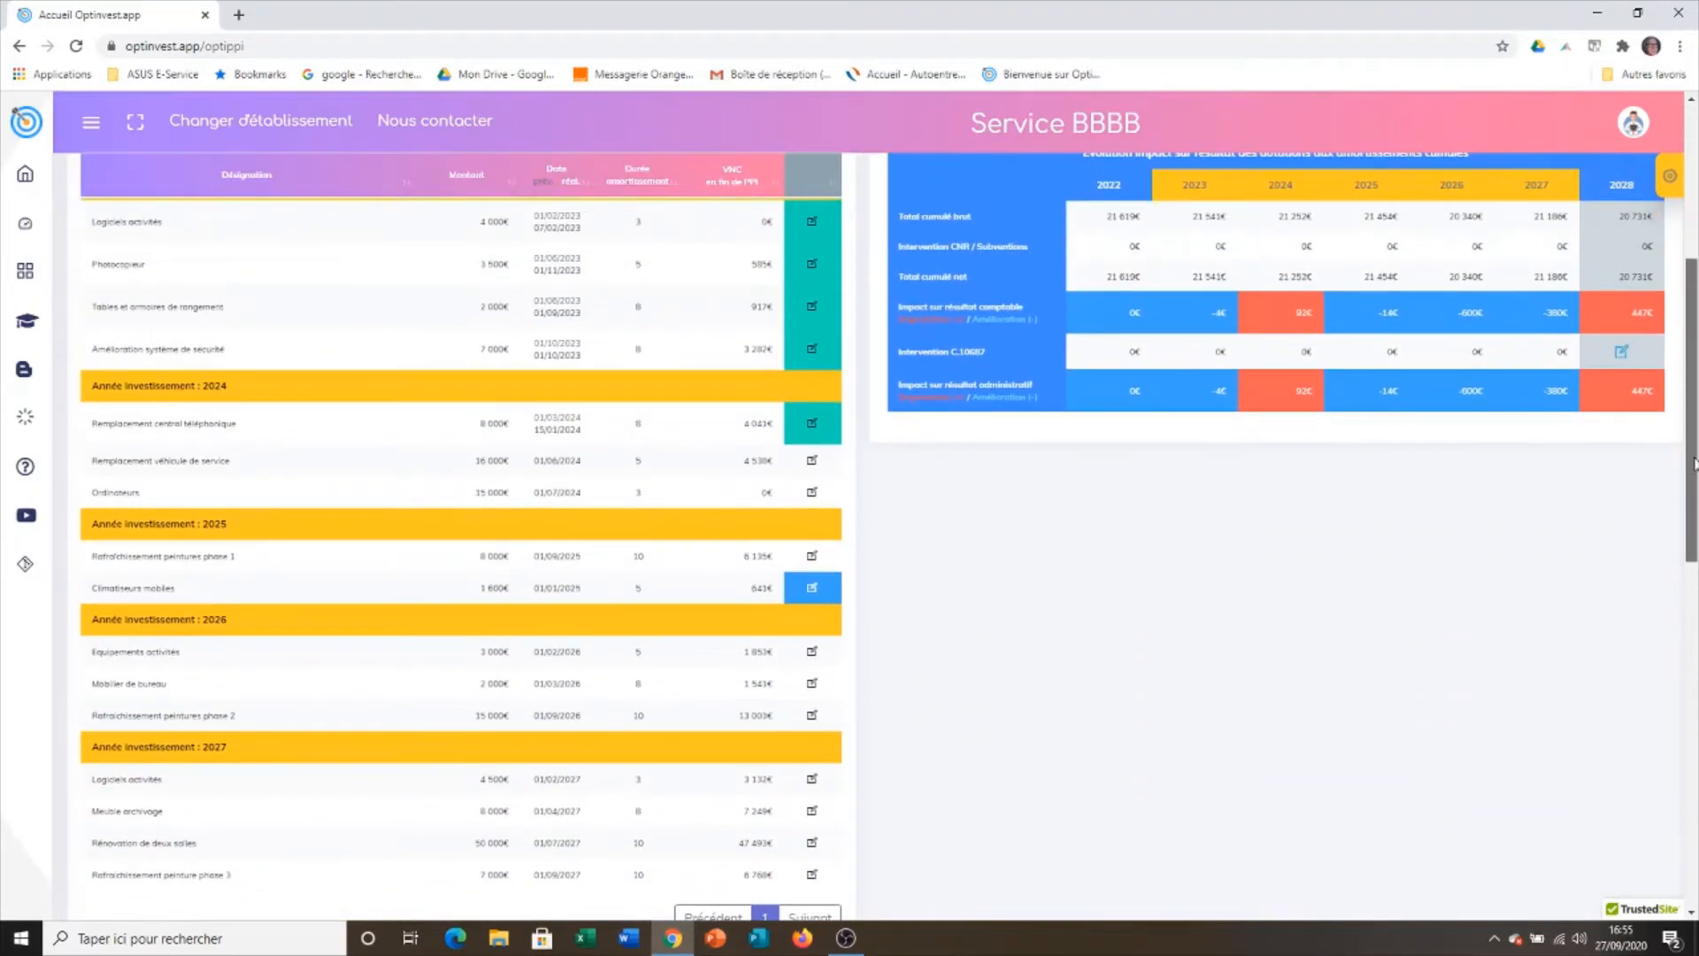
left_click(810, 463)
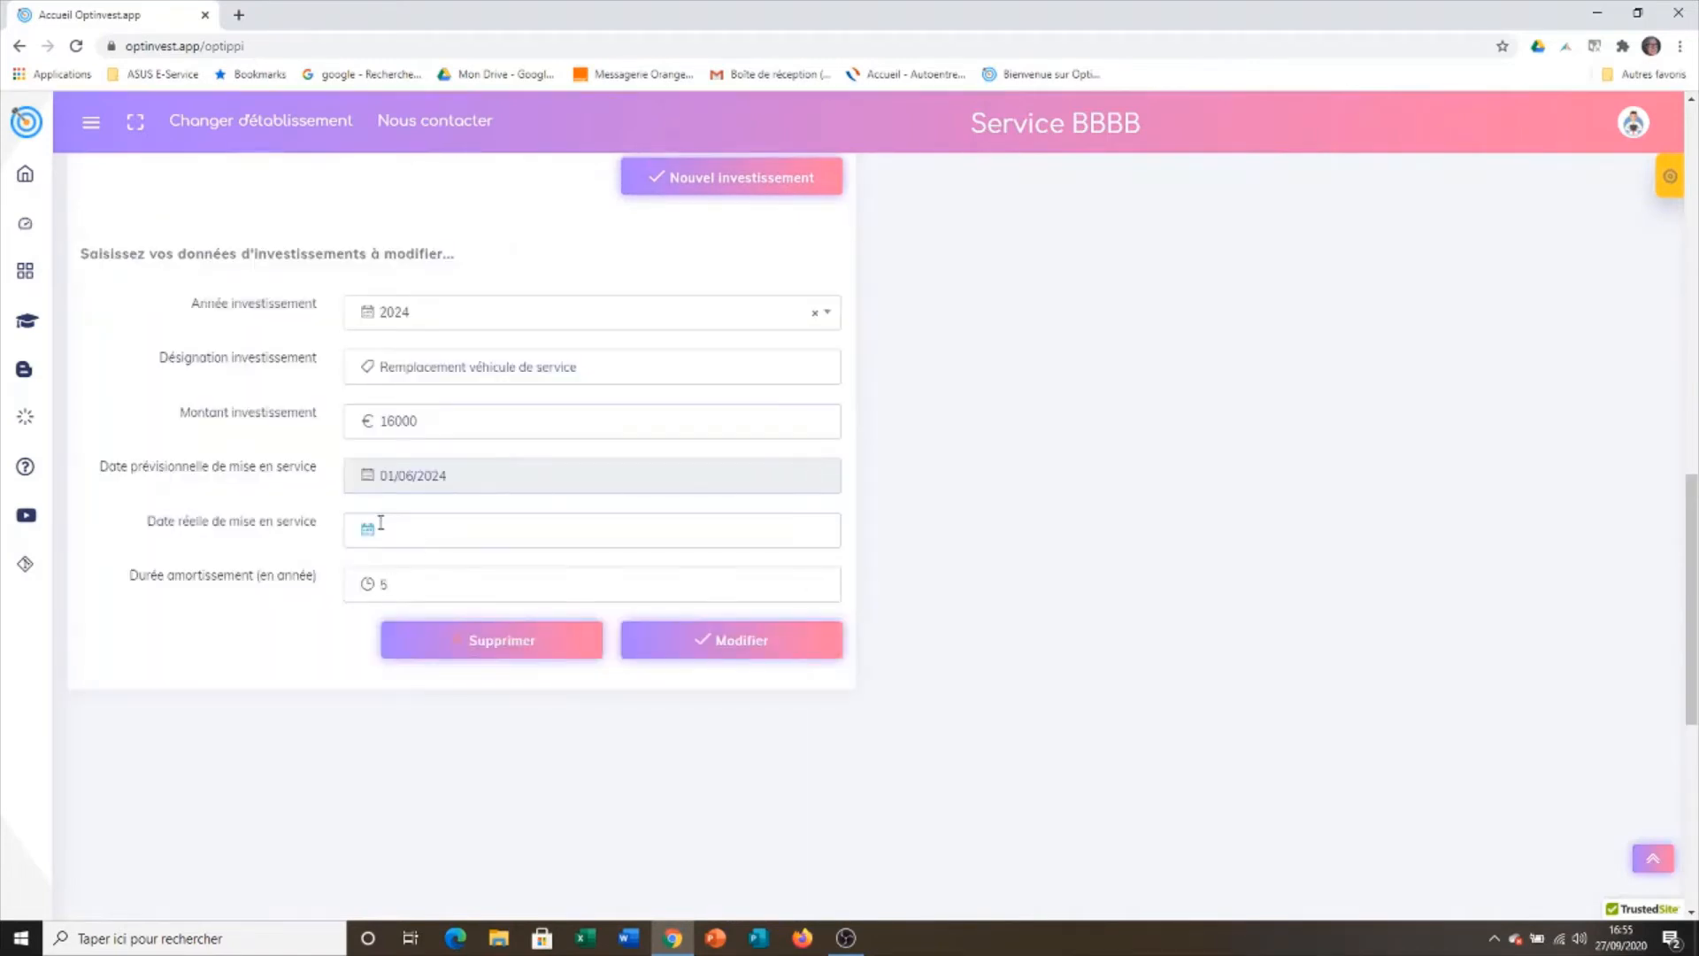
left_click(385, 528)
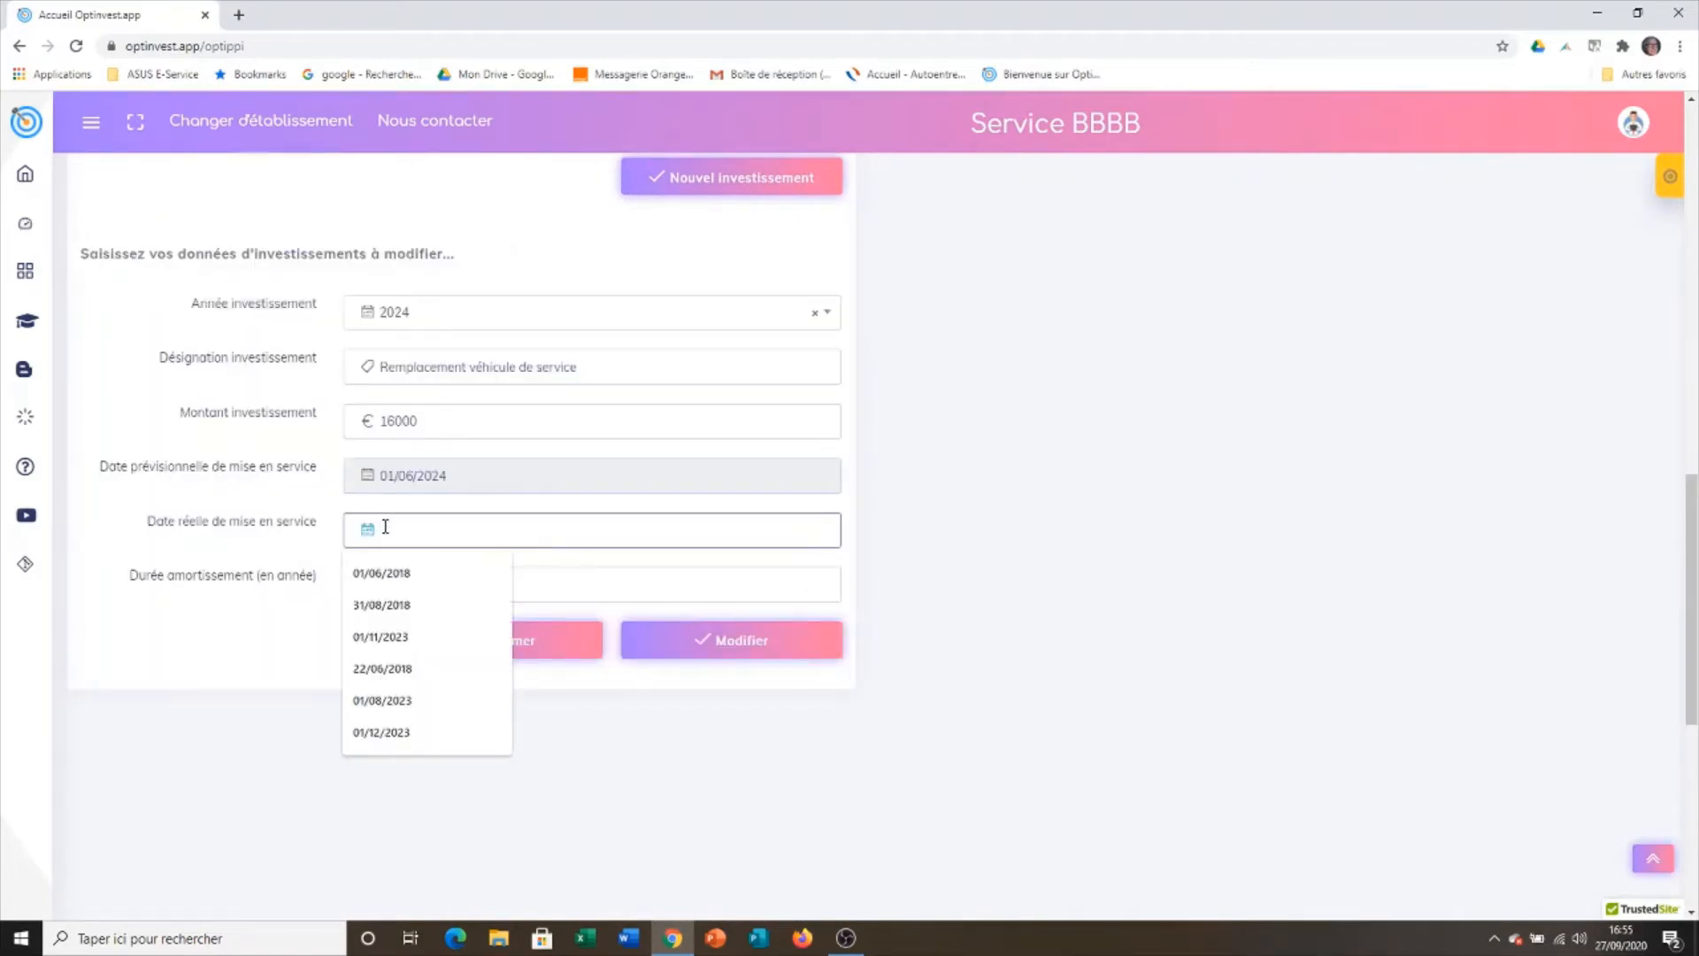
type("15")
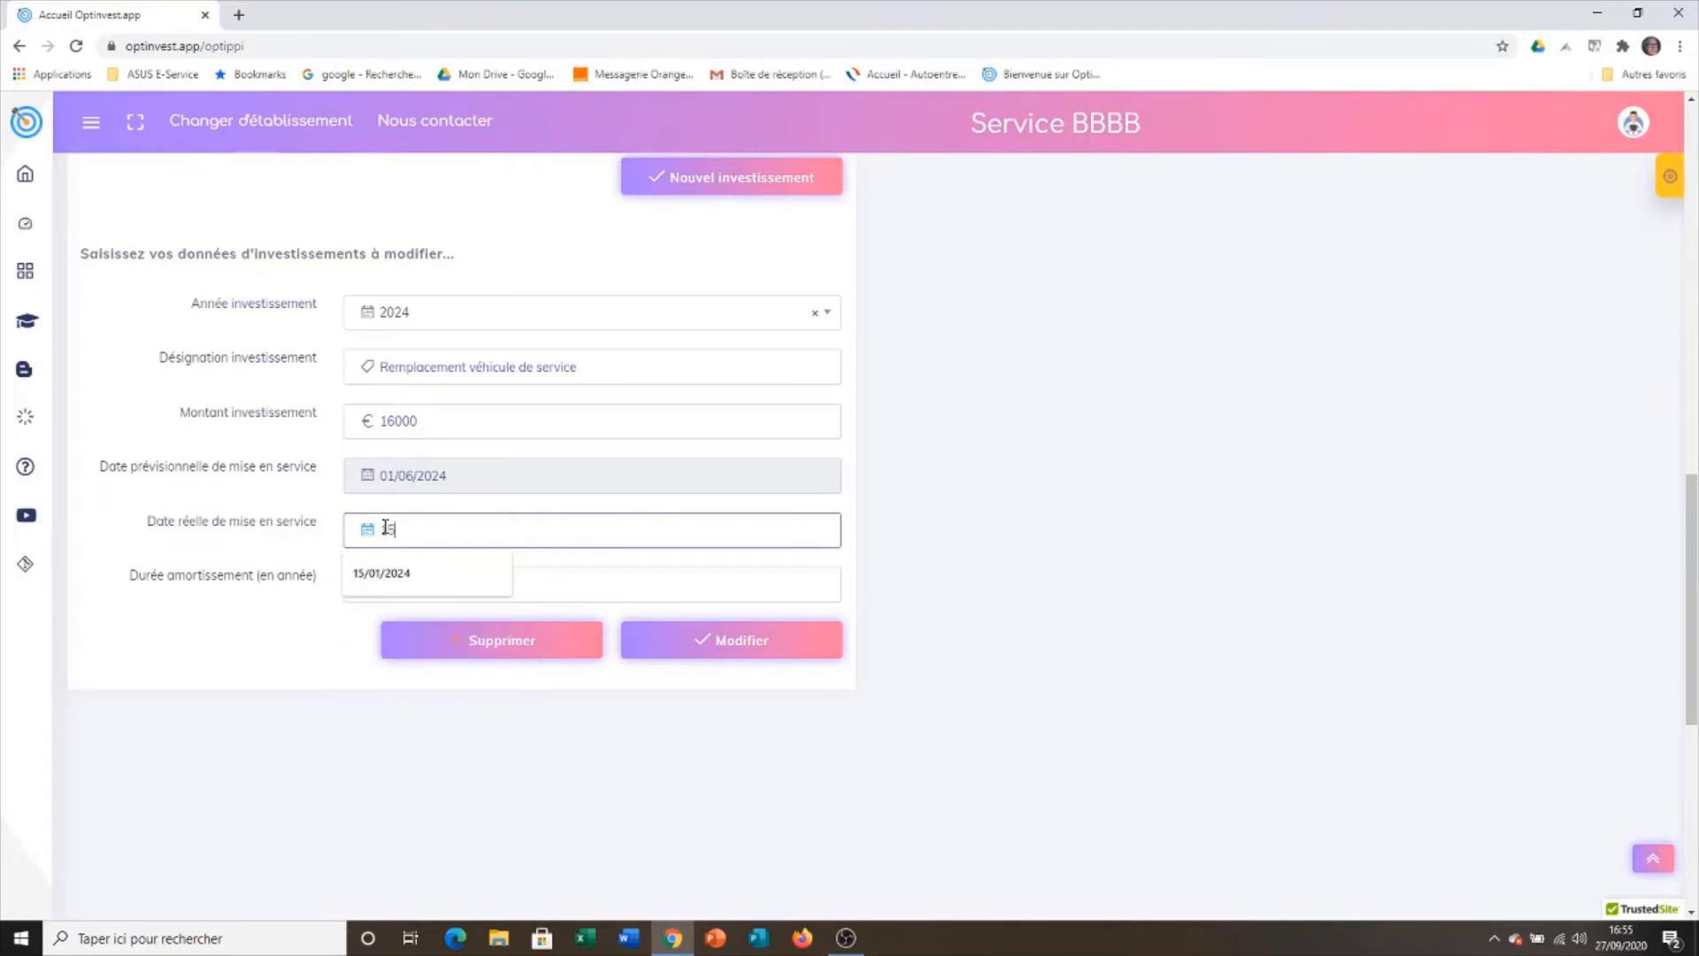
type("/06/")
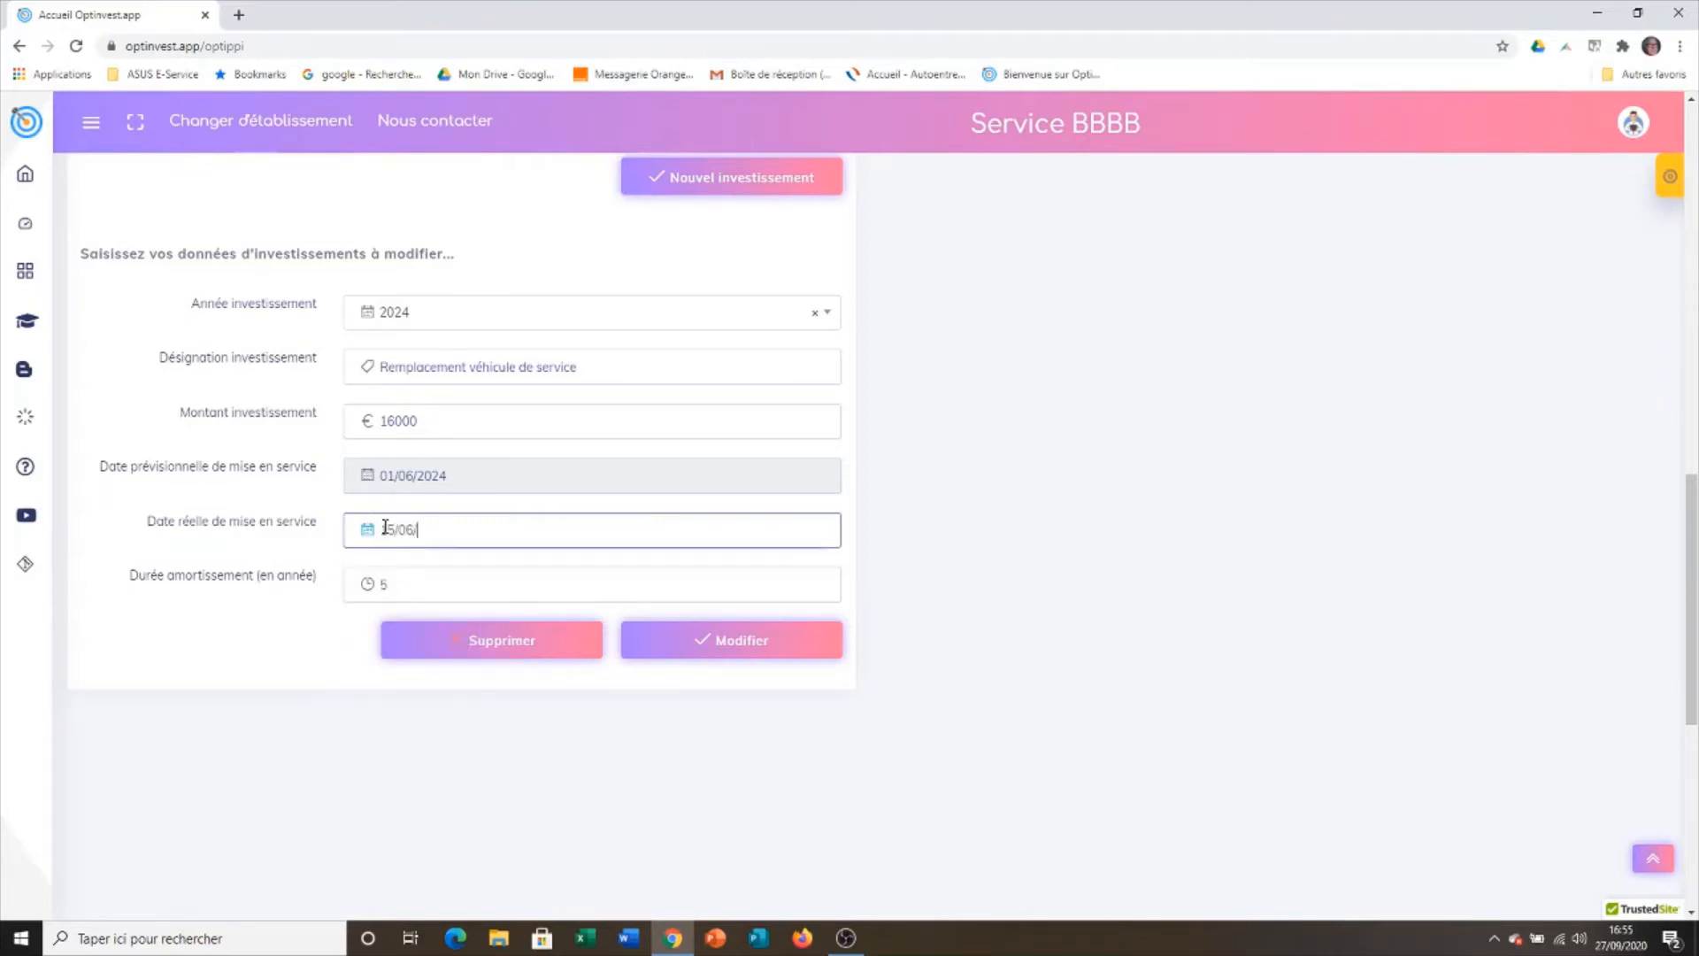
type("2024")
left_click(775, 644)
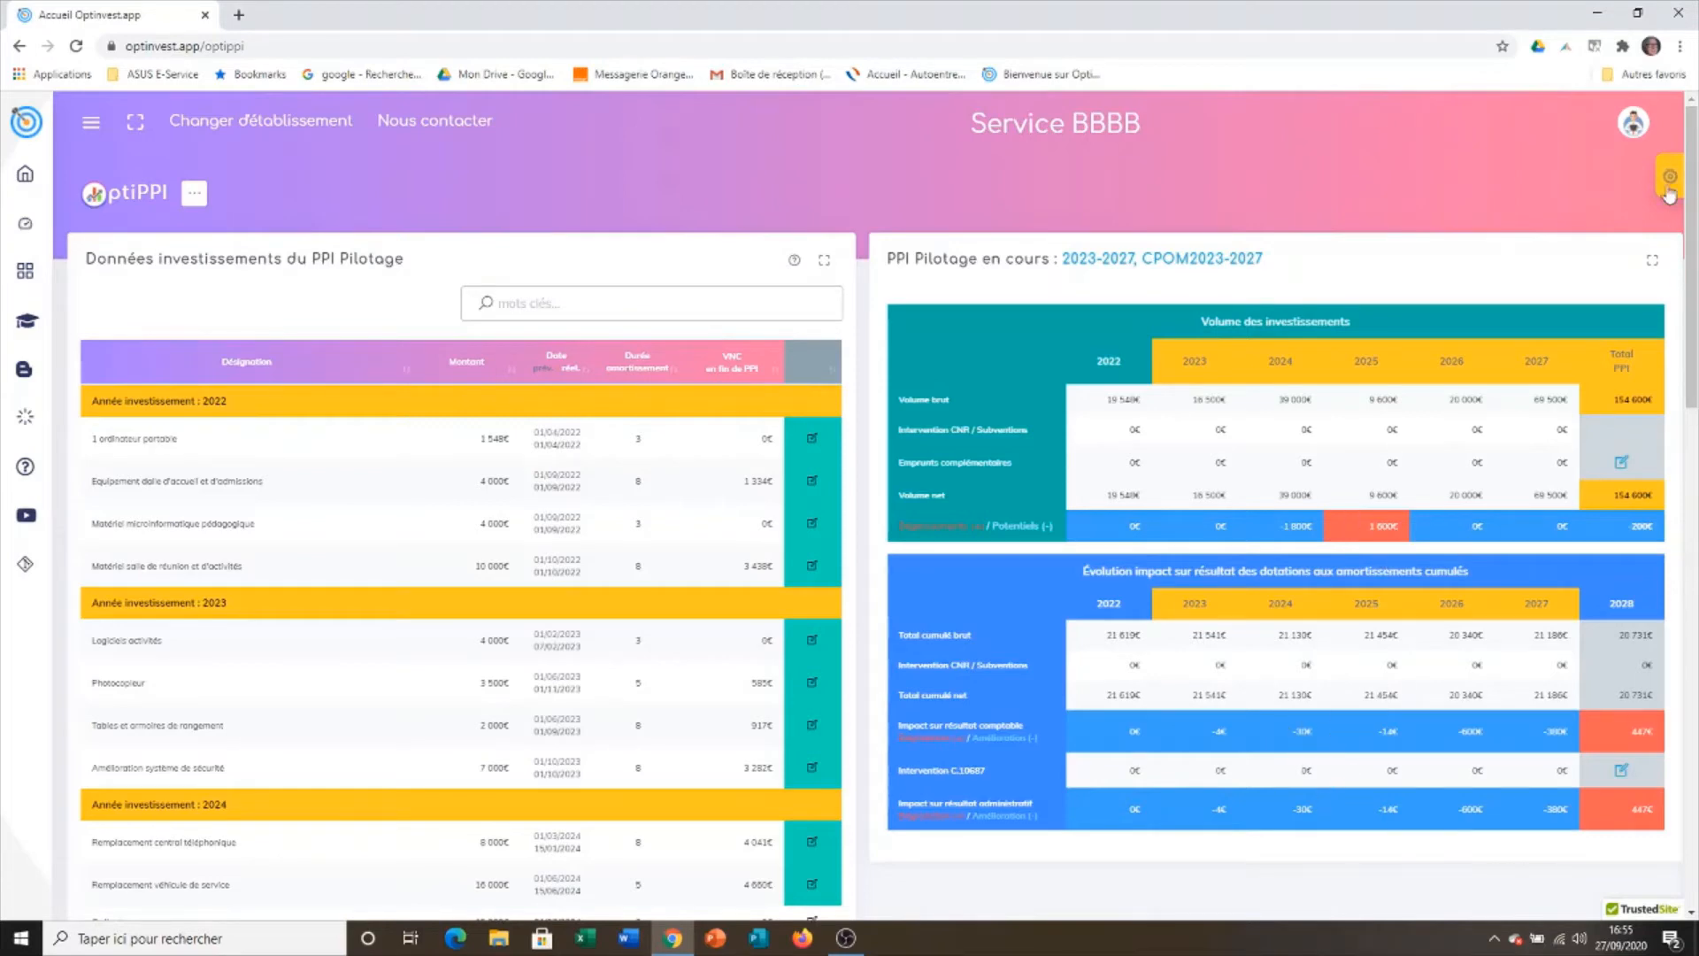
- Start a new investment entry for the year 2025 with the designation "Véhicule"
left_click_drag(1692, 196, 1696, 307)
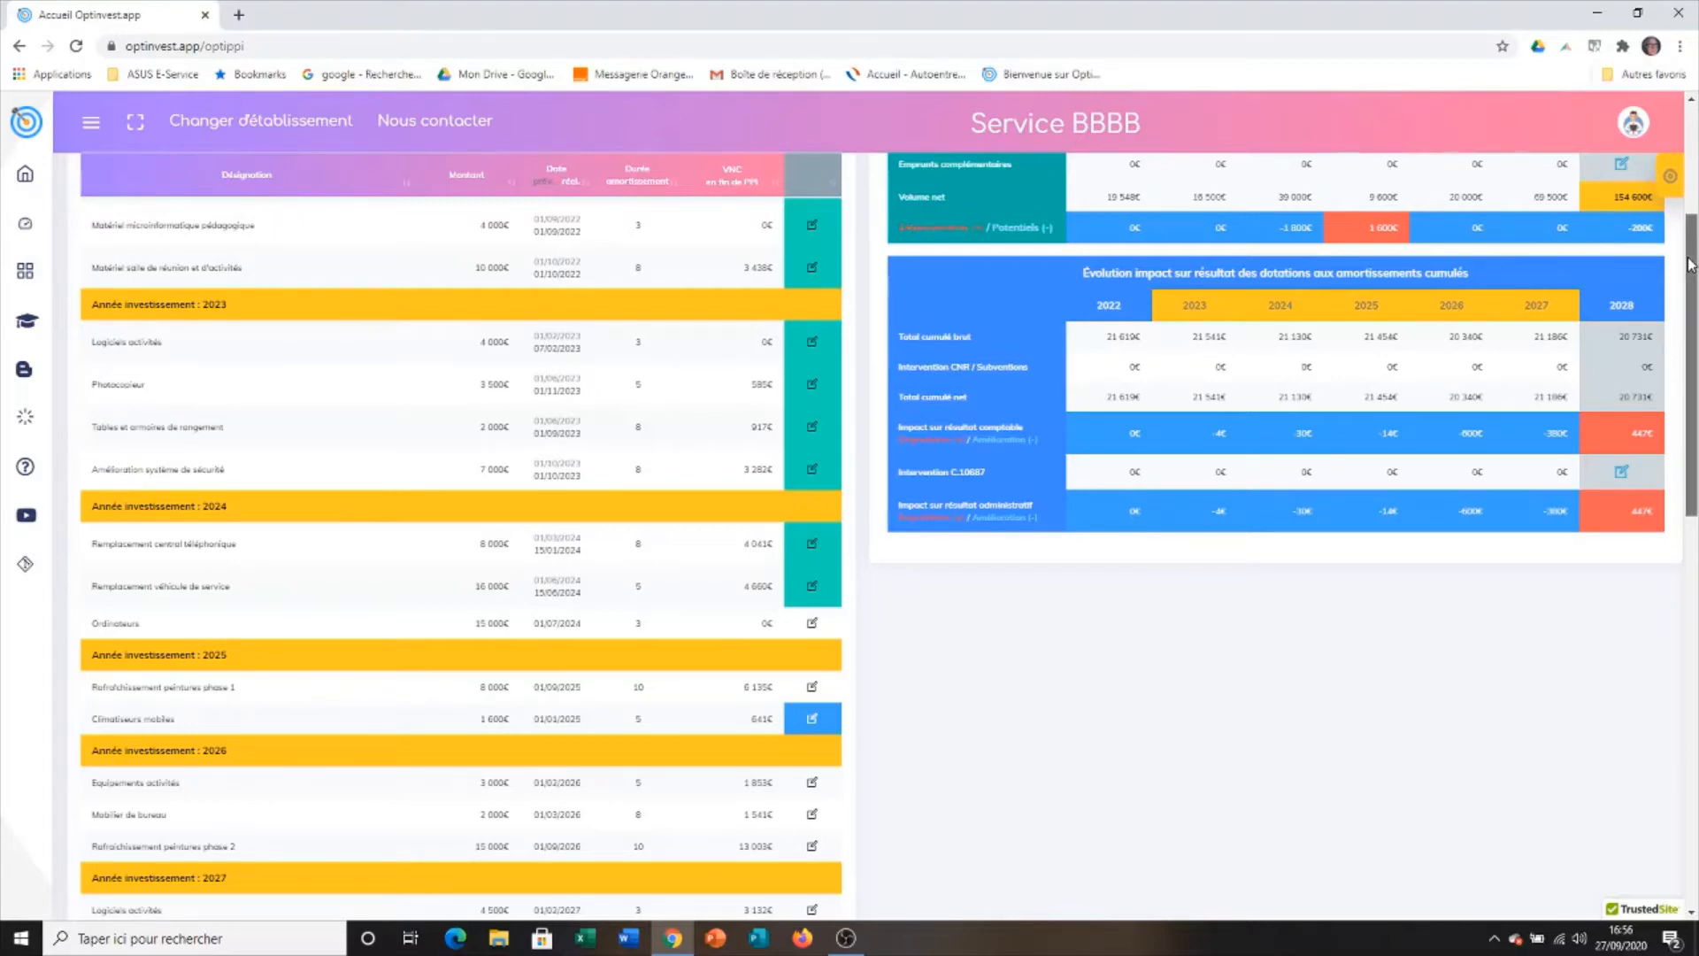
left_click_drag(1691, 264, 1681, 488)
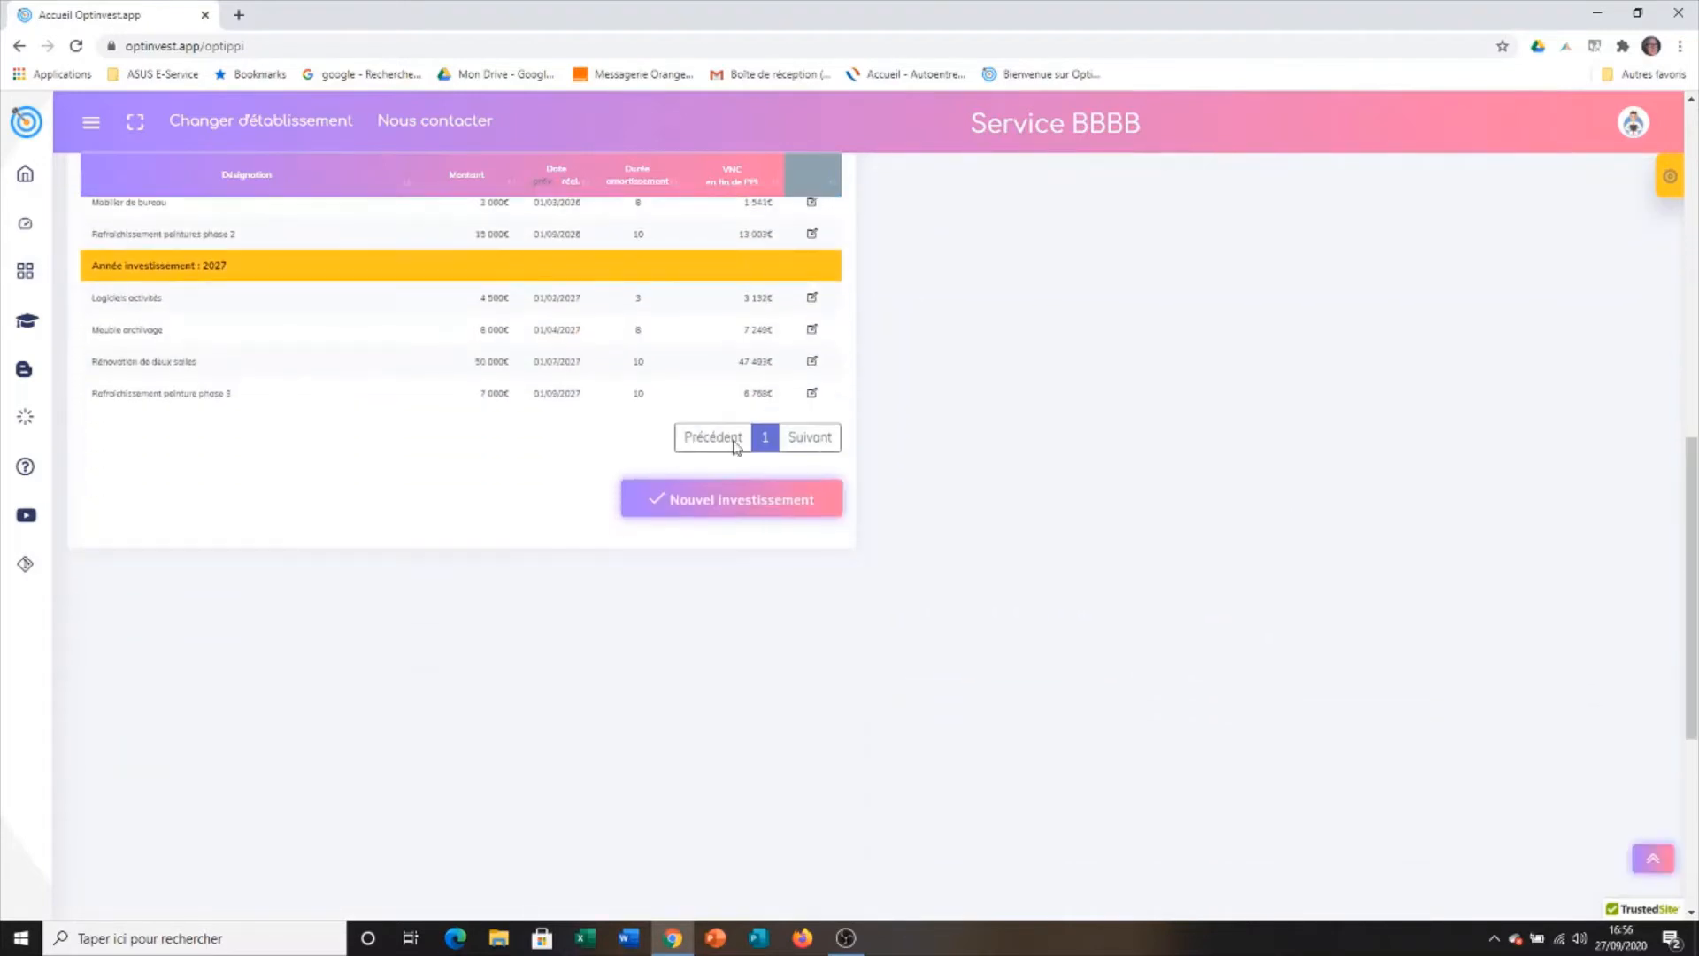
left_click(707, 509)
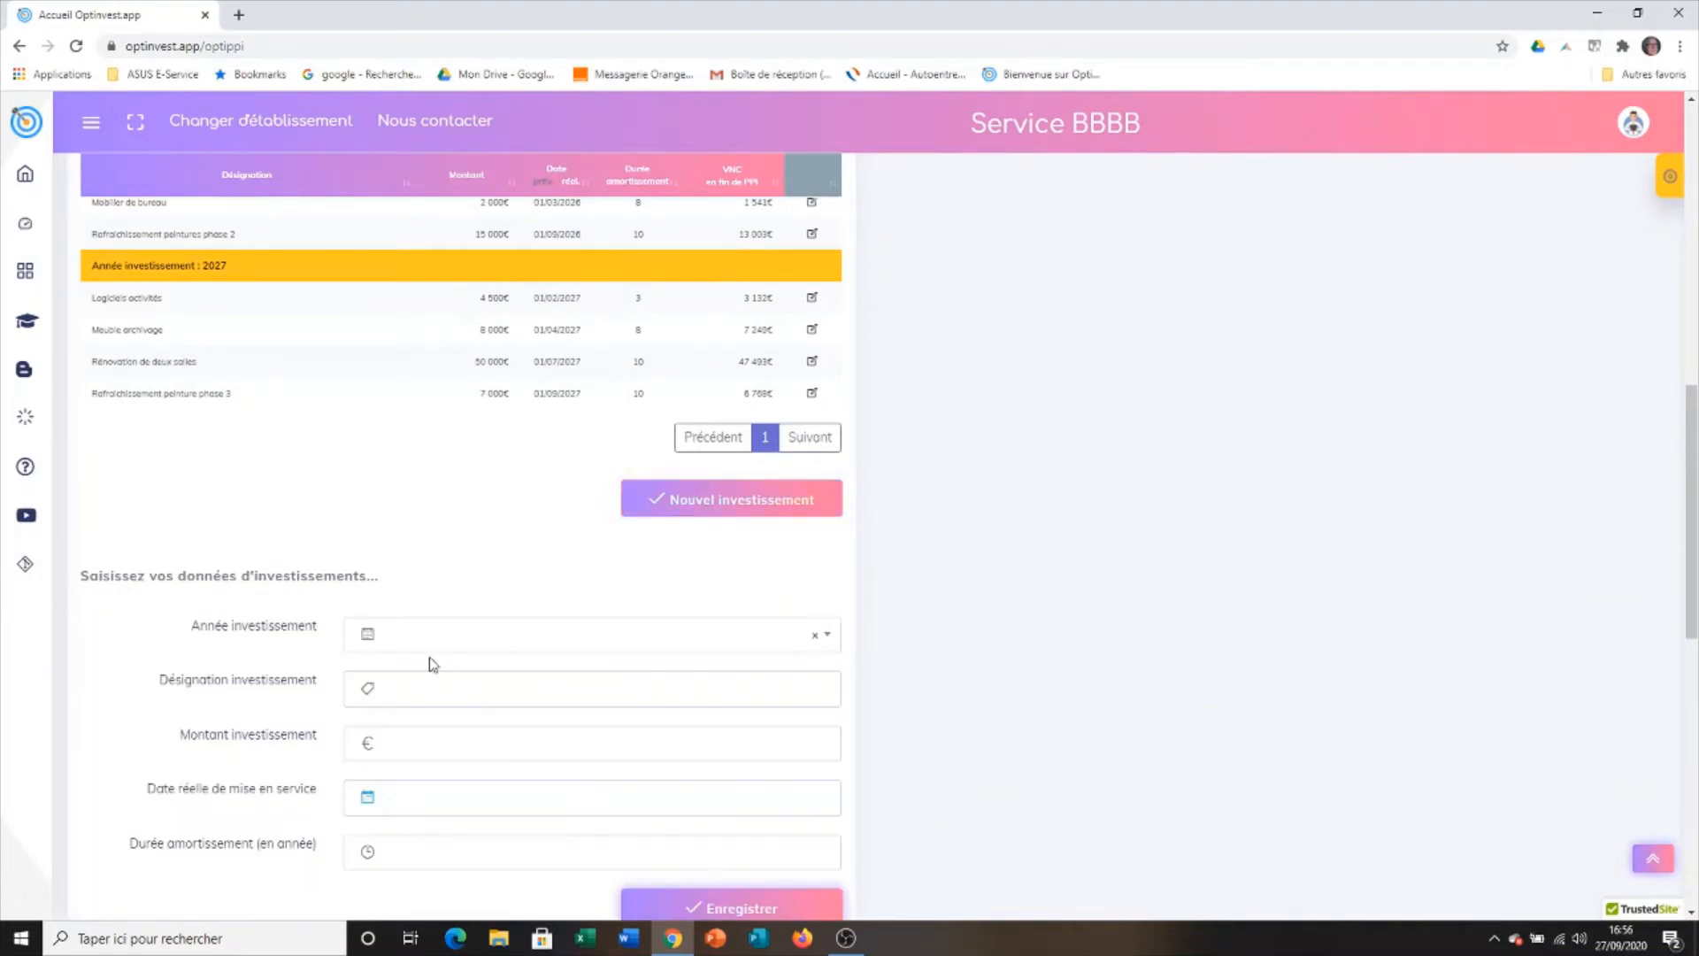
left_click(826, 635)
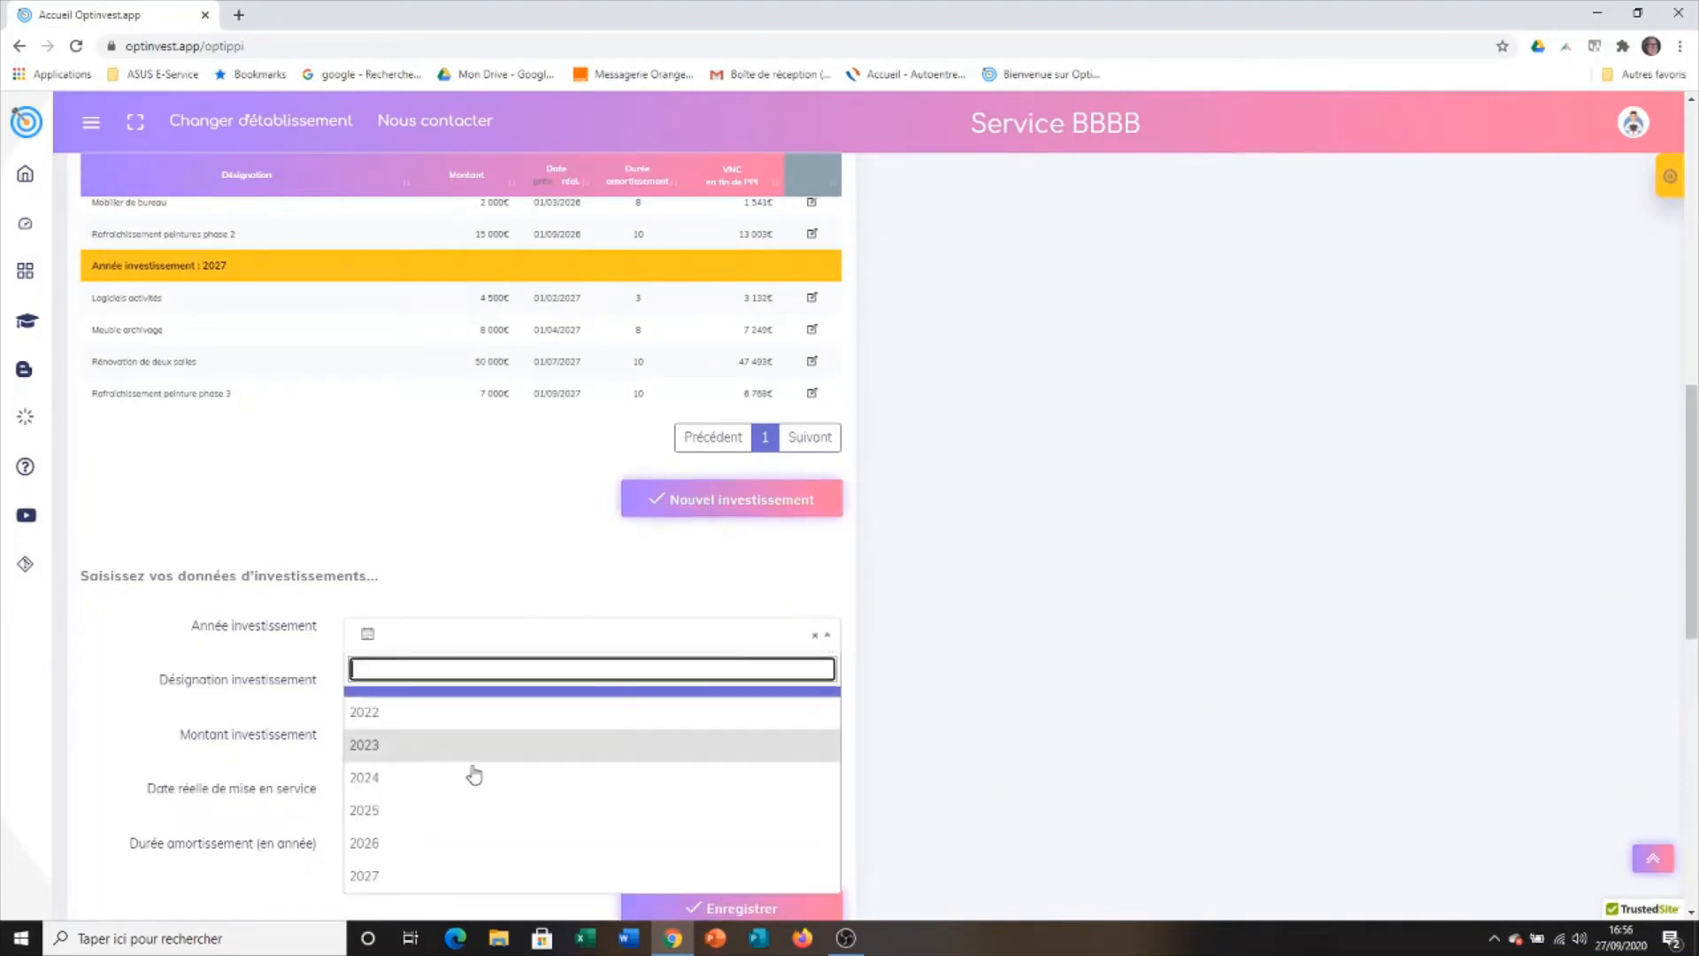
left_click(375, 810)
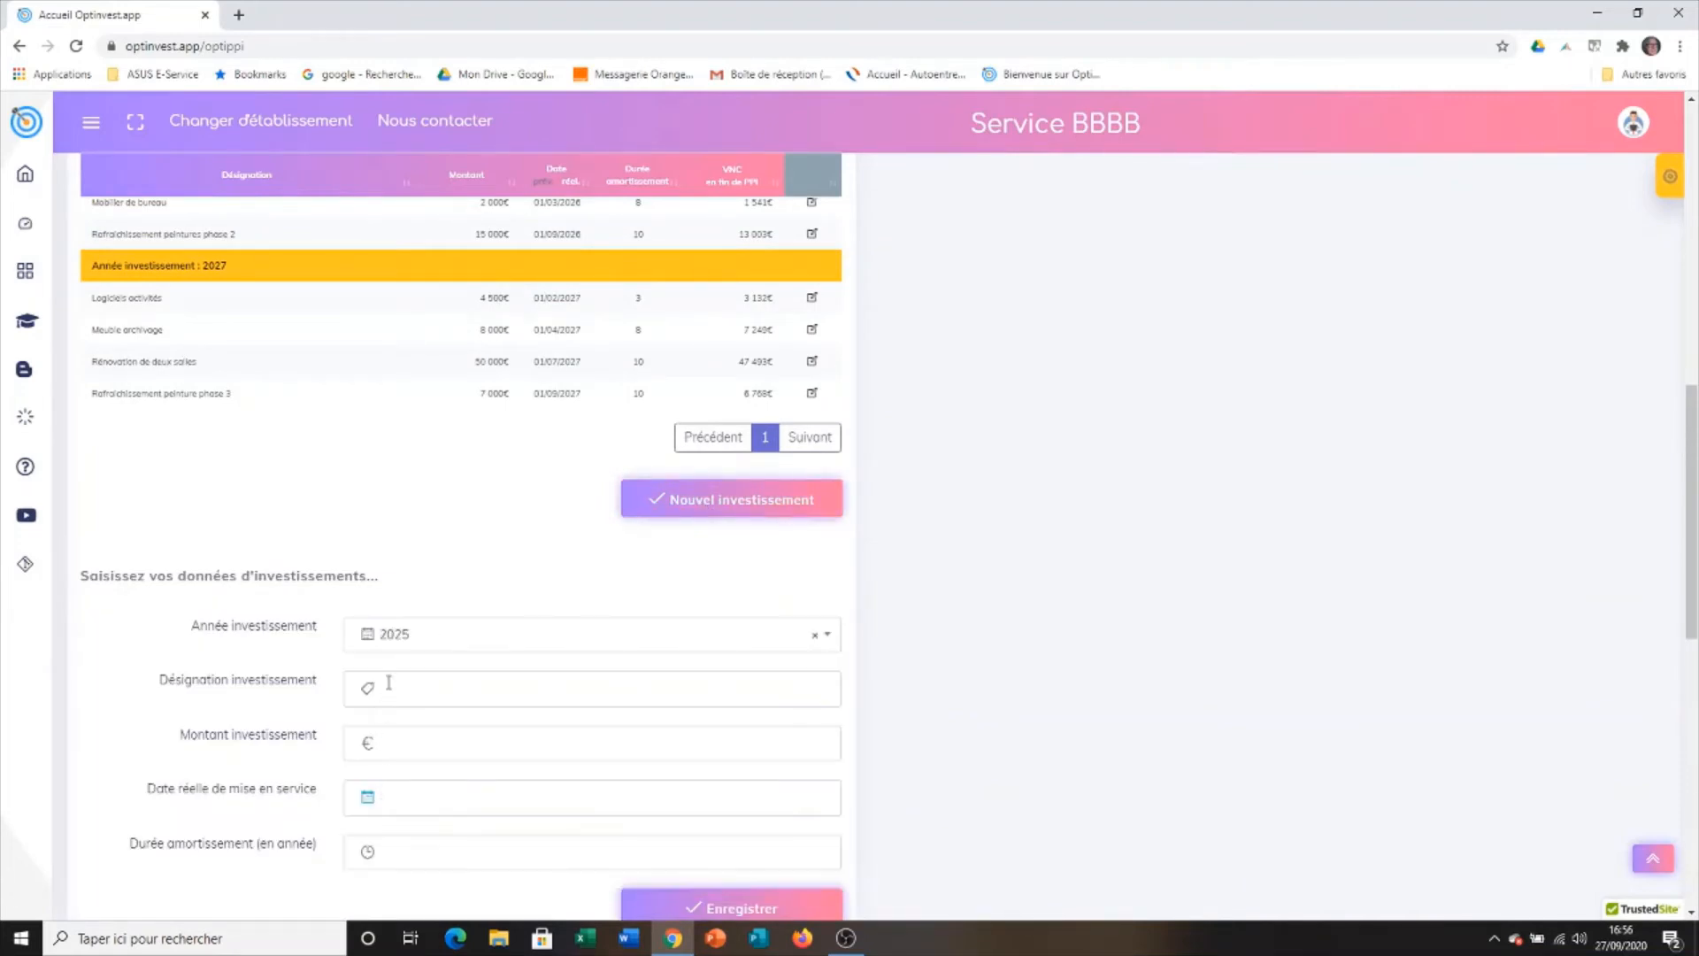
left_click(390, 683)
type("Ve")
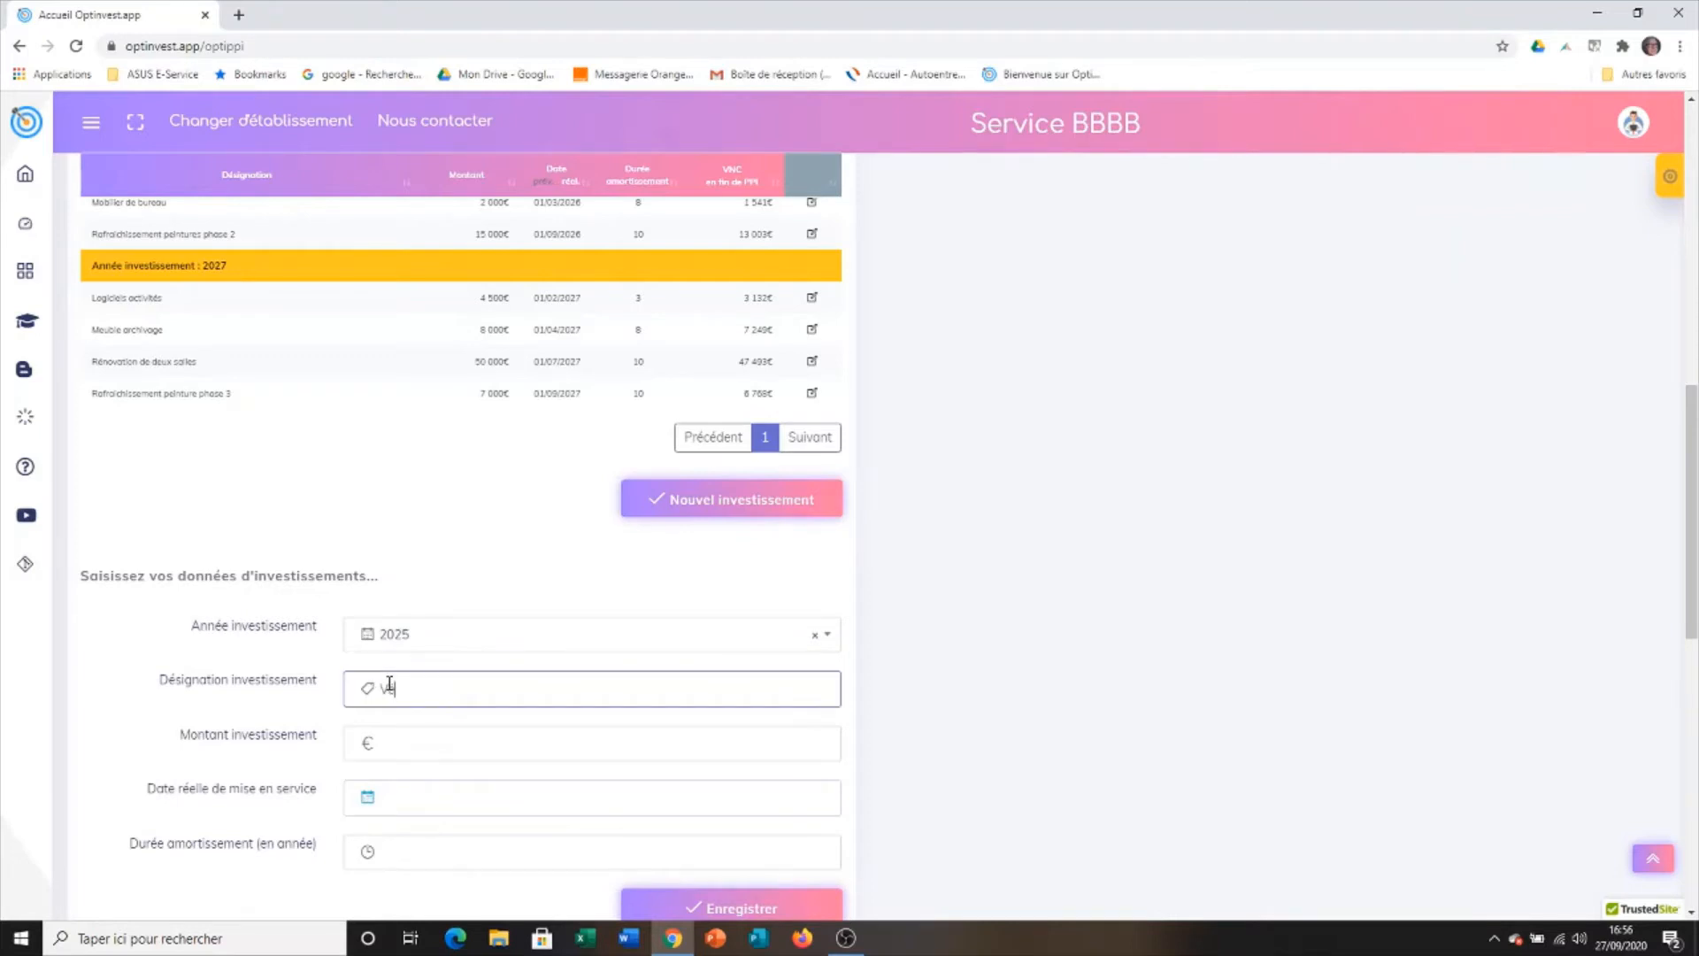
type("hicule")
- Give the vehicle investment an amount of 15000 €, actual commissioning date 01/01/2025 and a 5-year depreciation period, and save it
left_click(405, 742)
type("15000")
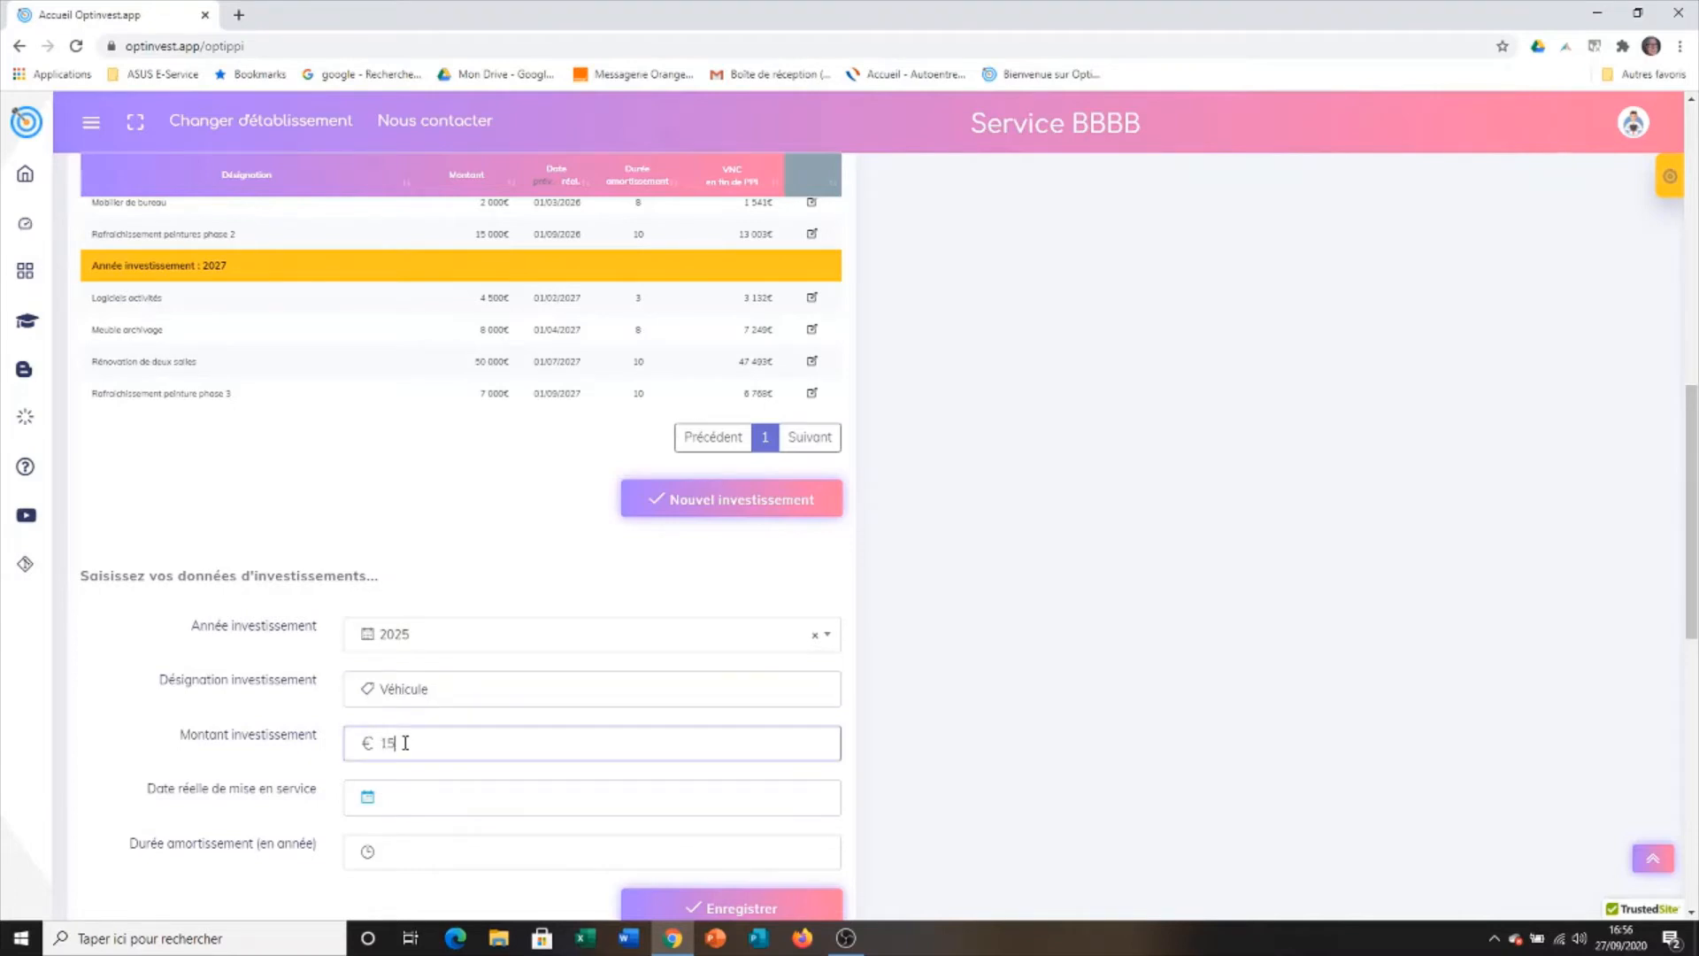
left_click(399, 801)
type("01")
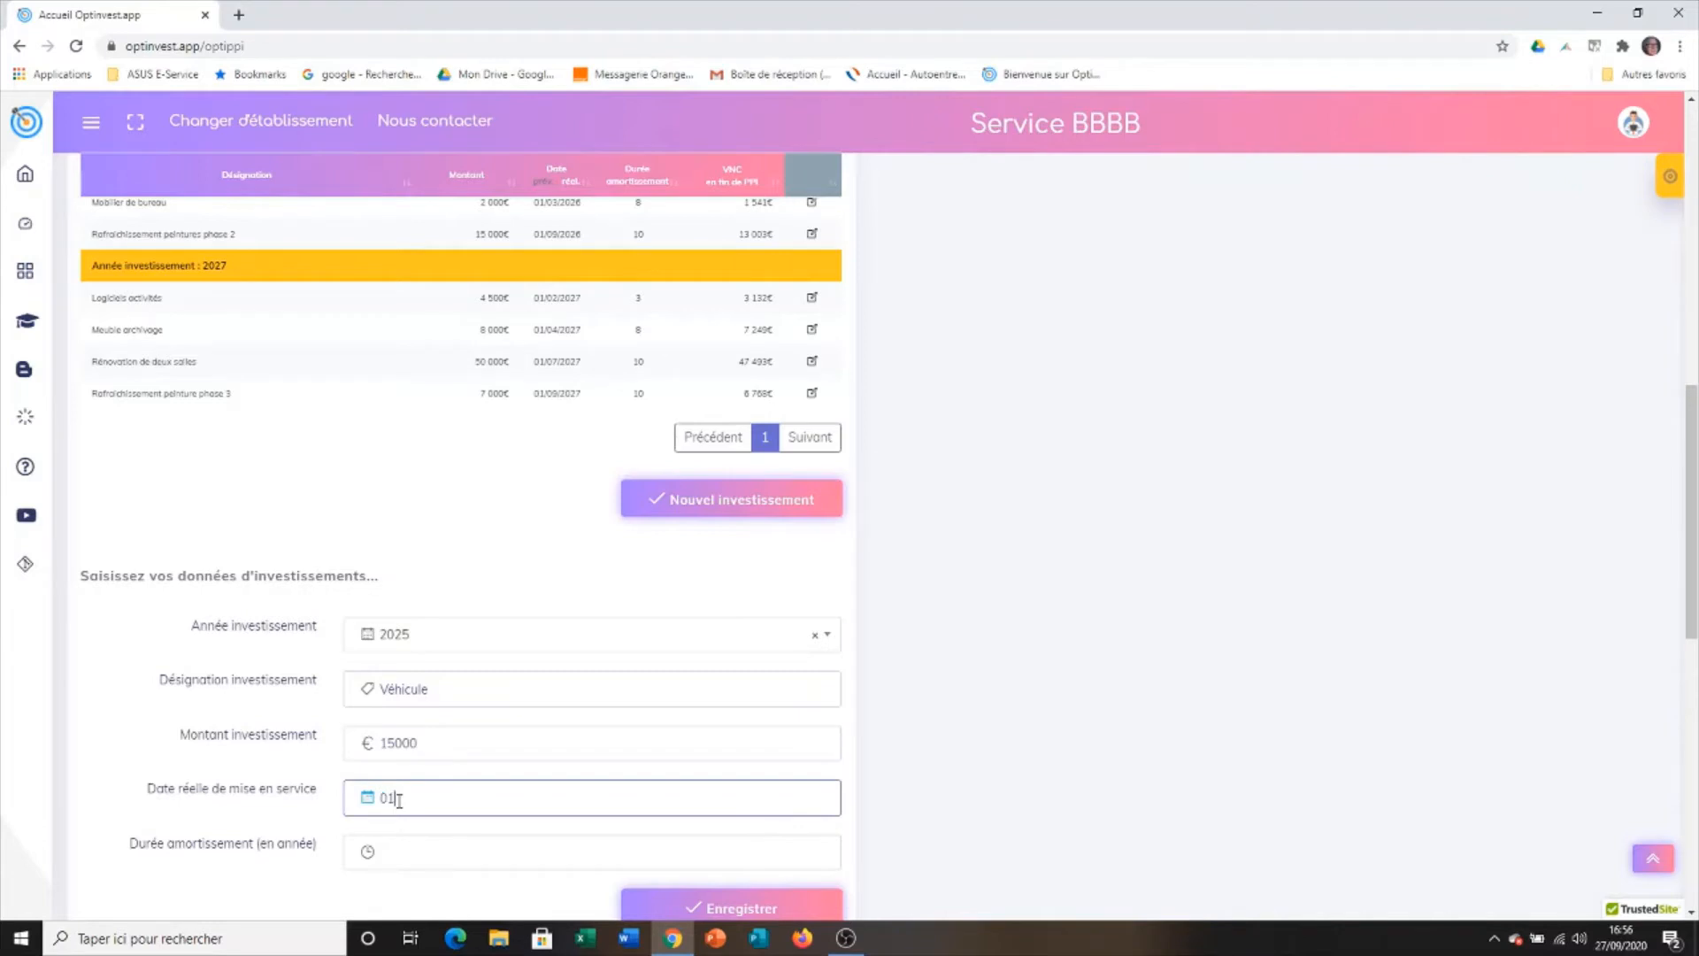
type("/01/2025")
left_click(821, 851)
left_click(822, 850)
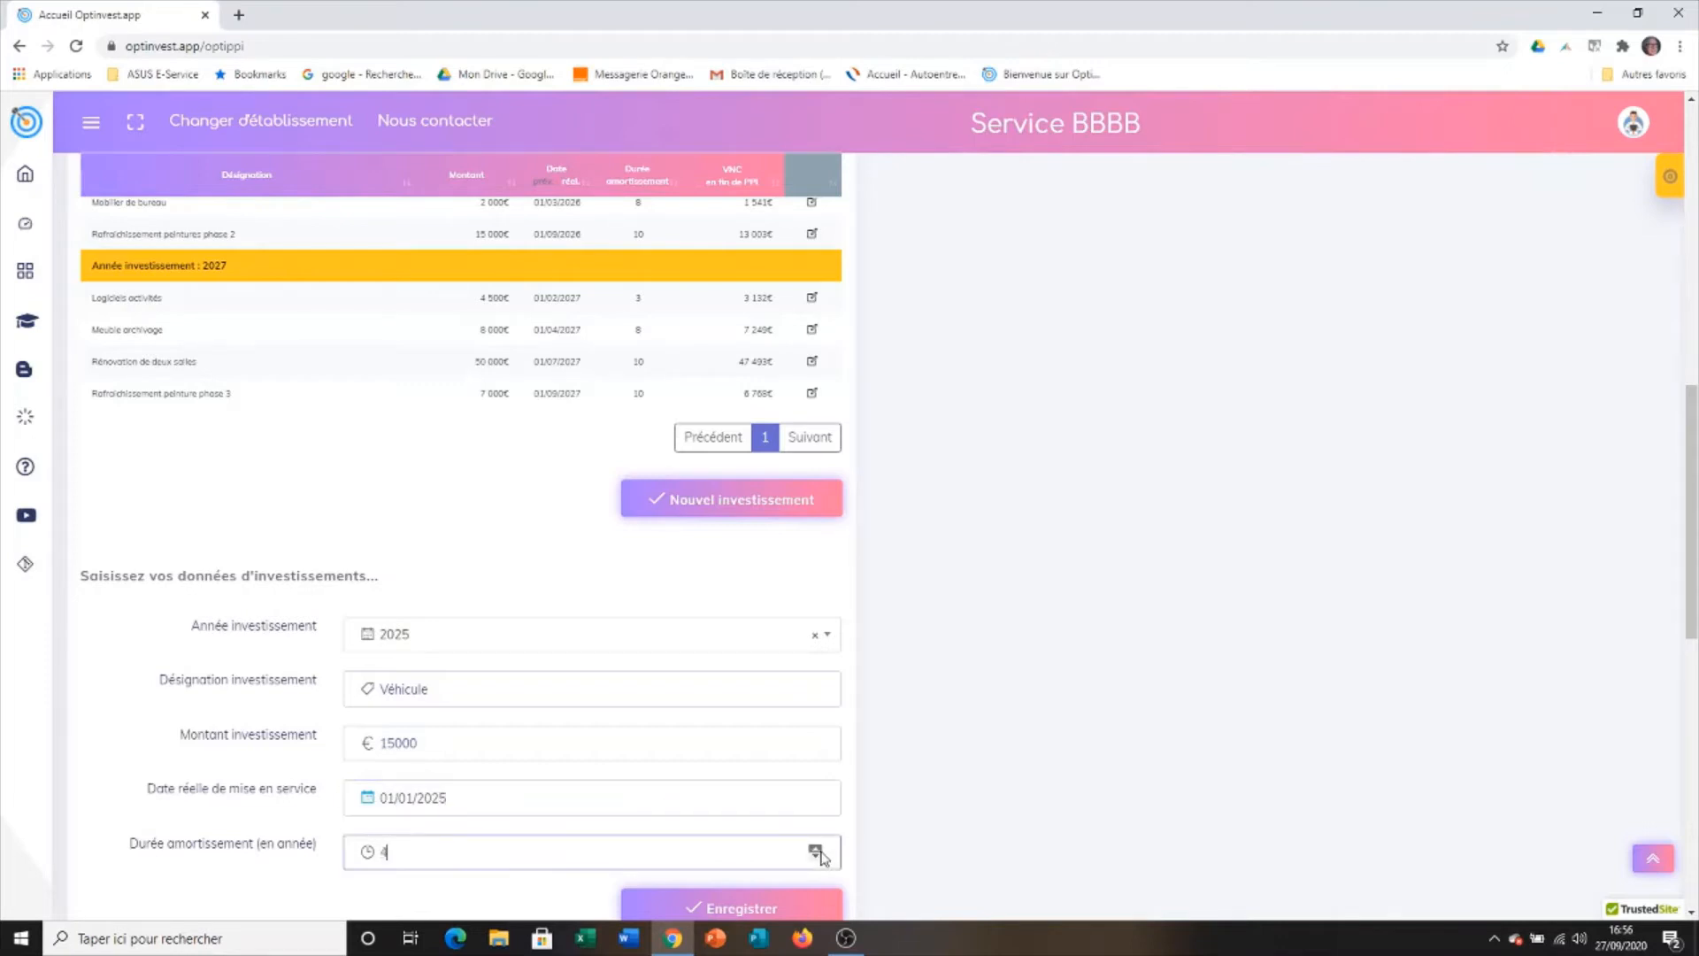
left_click(821, 850)
left_click(794, 906)
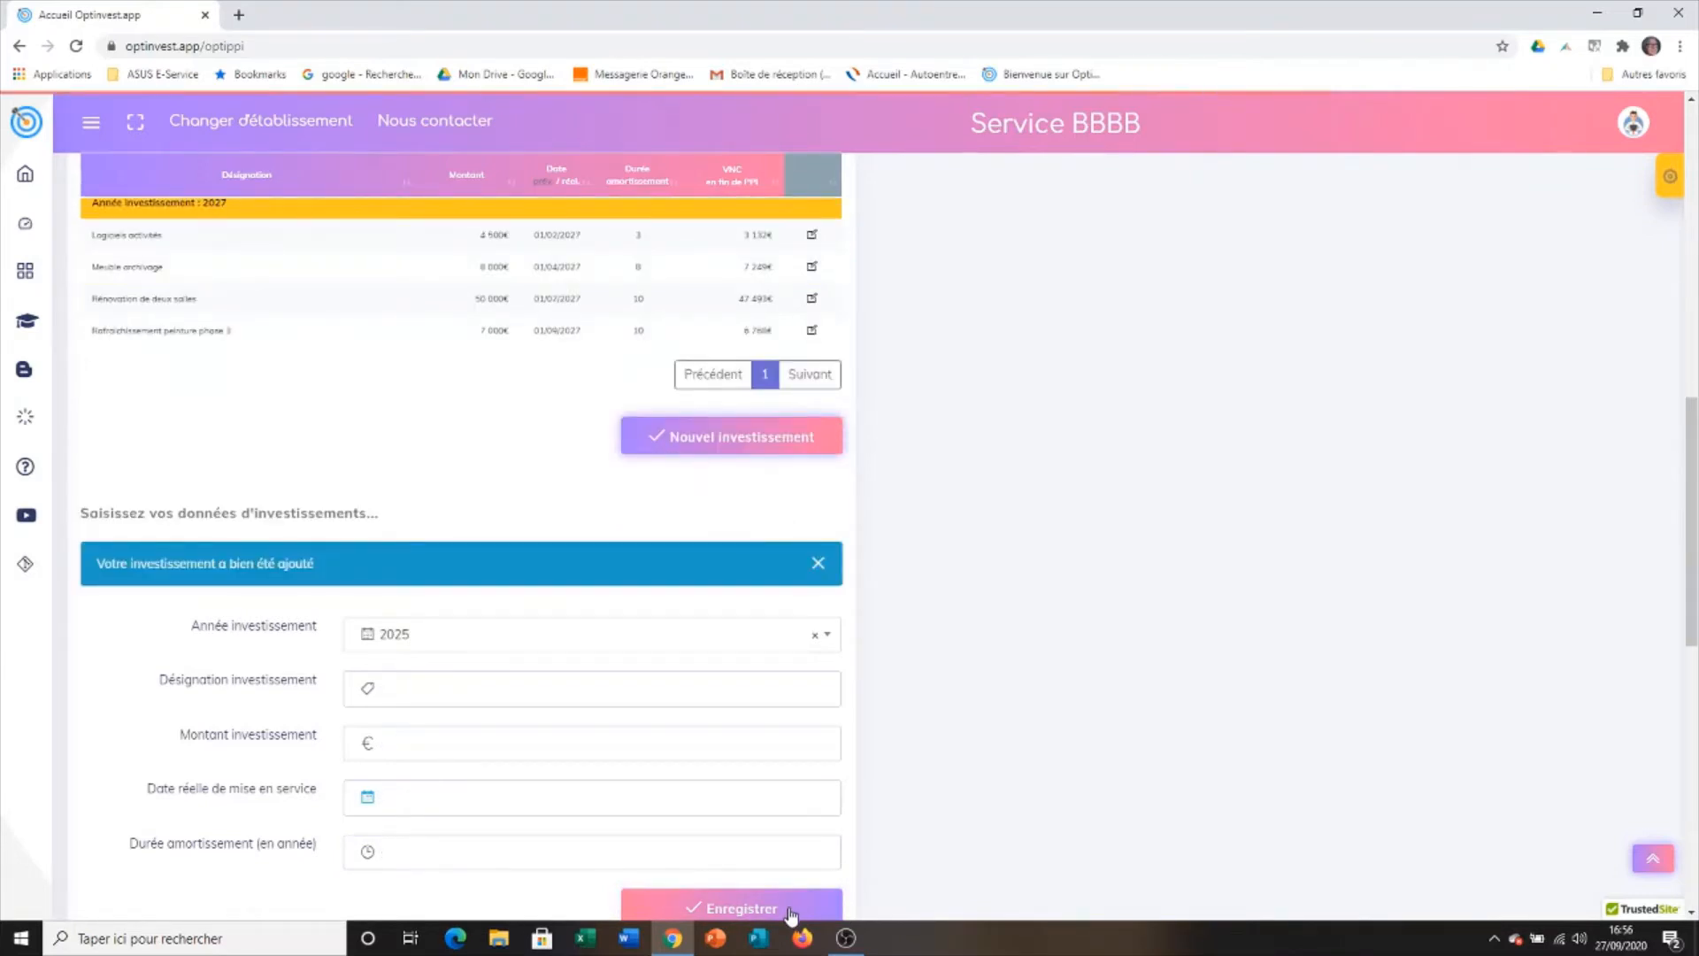
- Enter a complementary loan (emprunts complémentaires) of 15000 € for 2025 in the investment volume table and save it
left_click(1692, 404)
left_click_drag(1692, 431, 1693, 315)
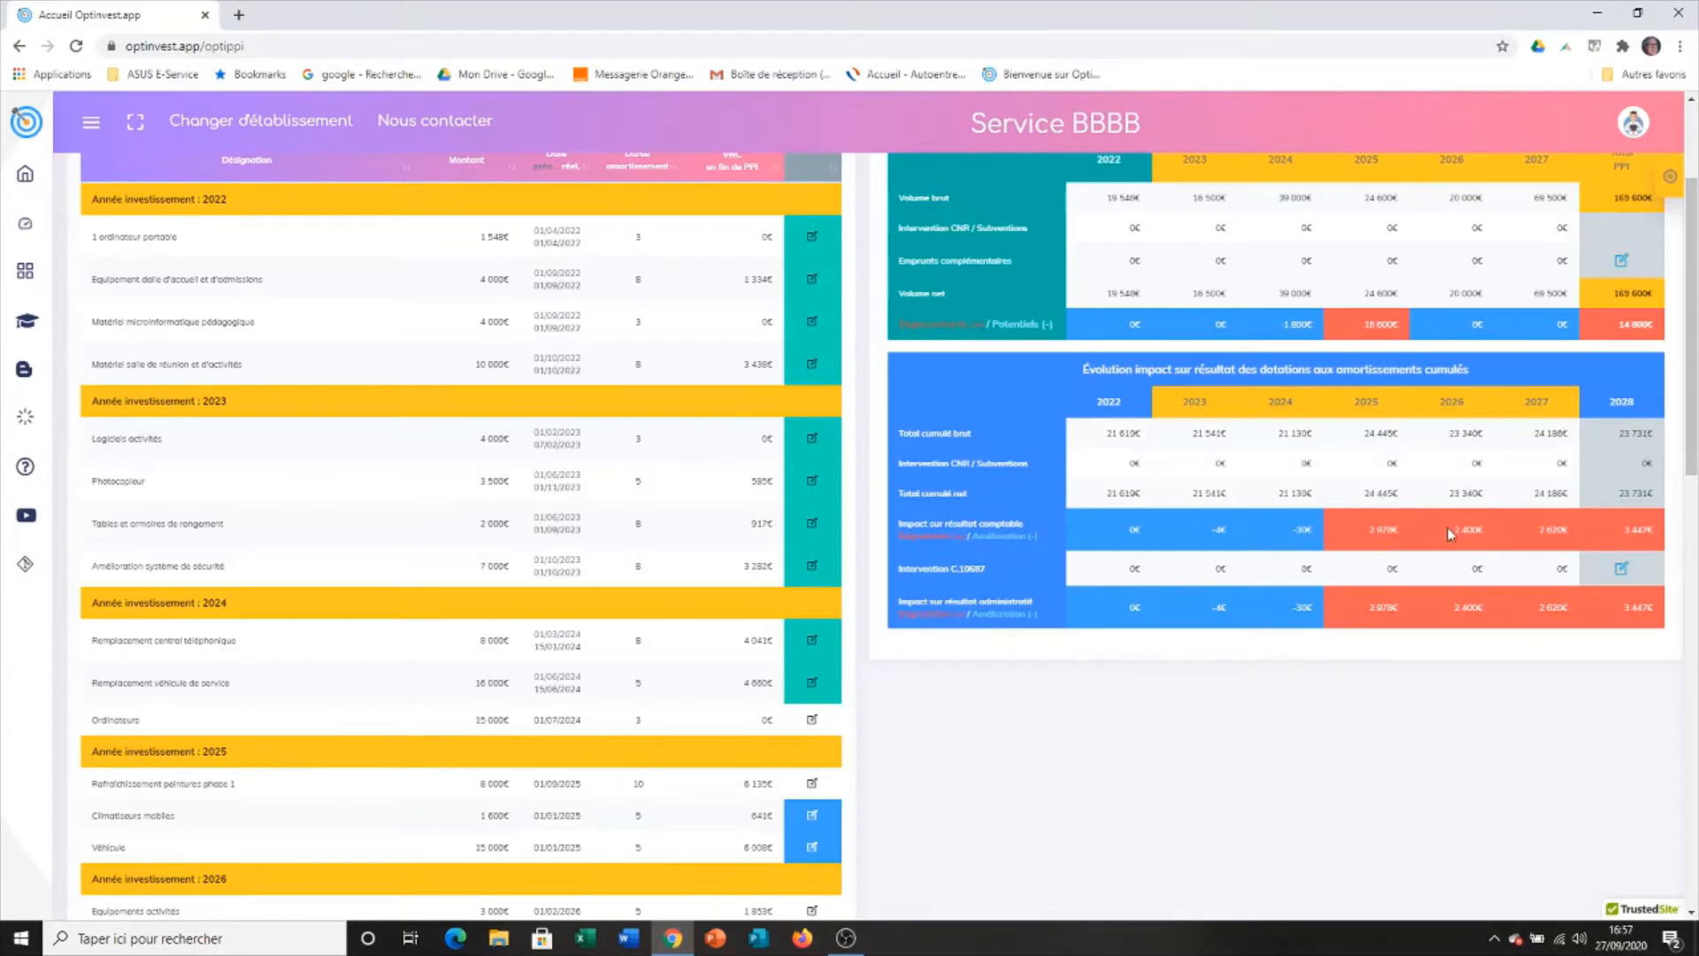
left_click_drag(1694, 315, 1695, 349)
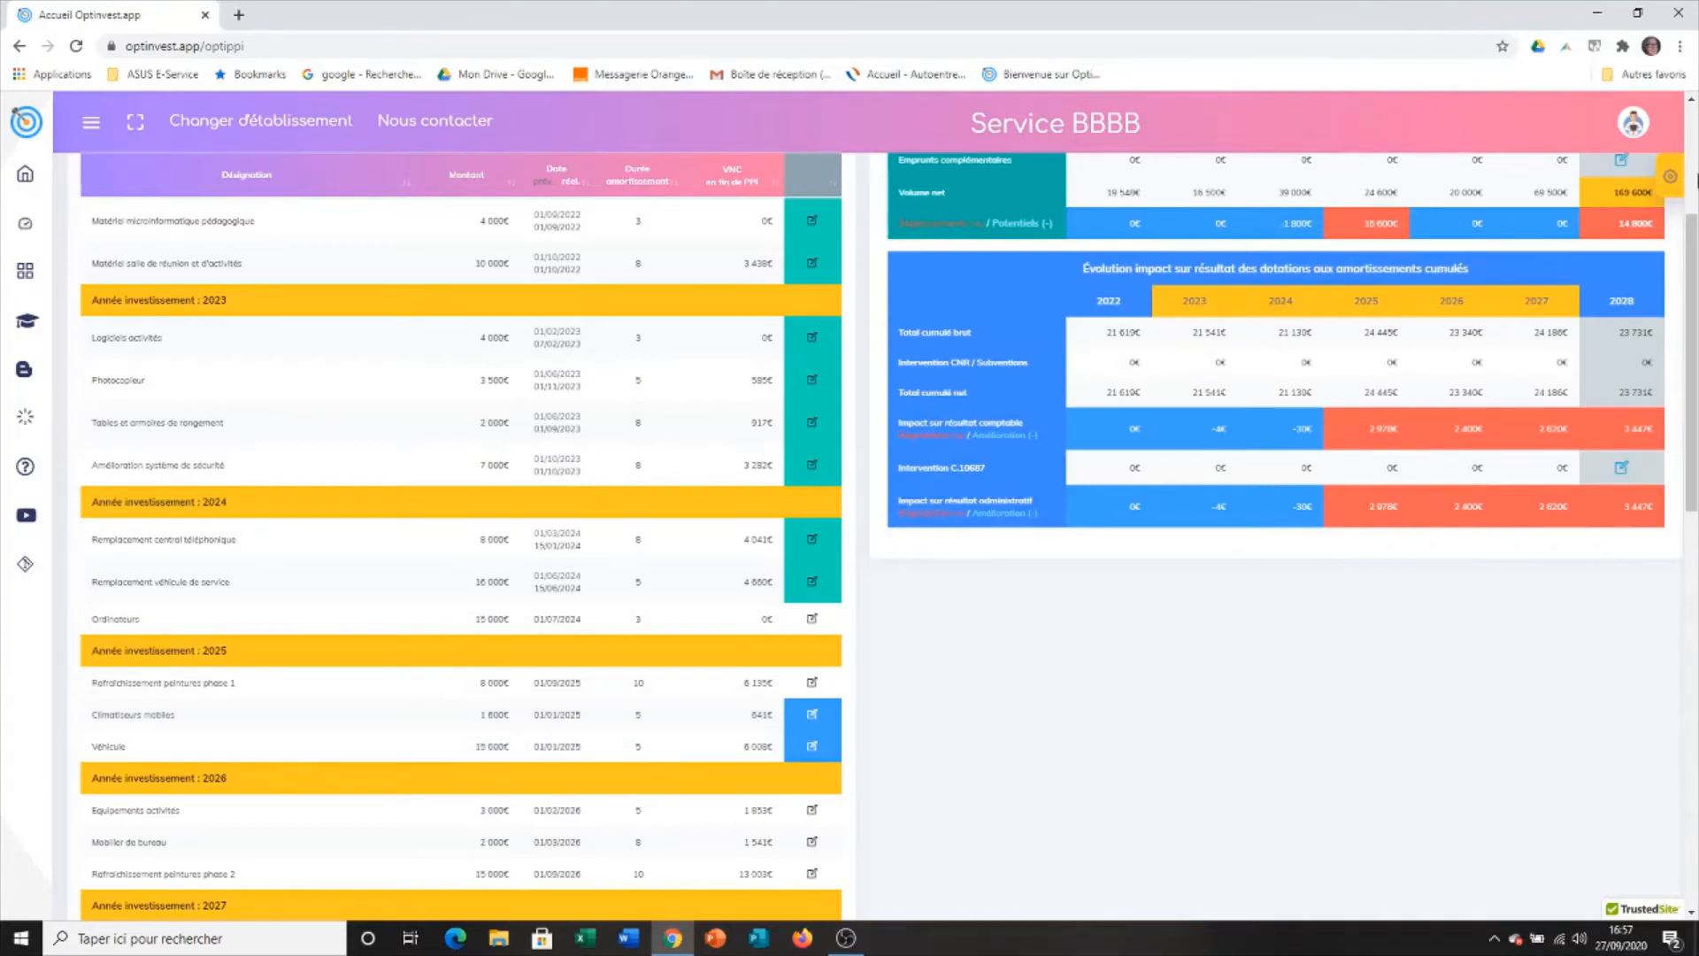
scroll(1690, 235, "up", 3)
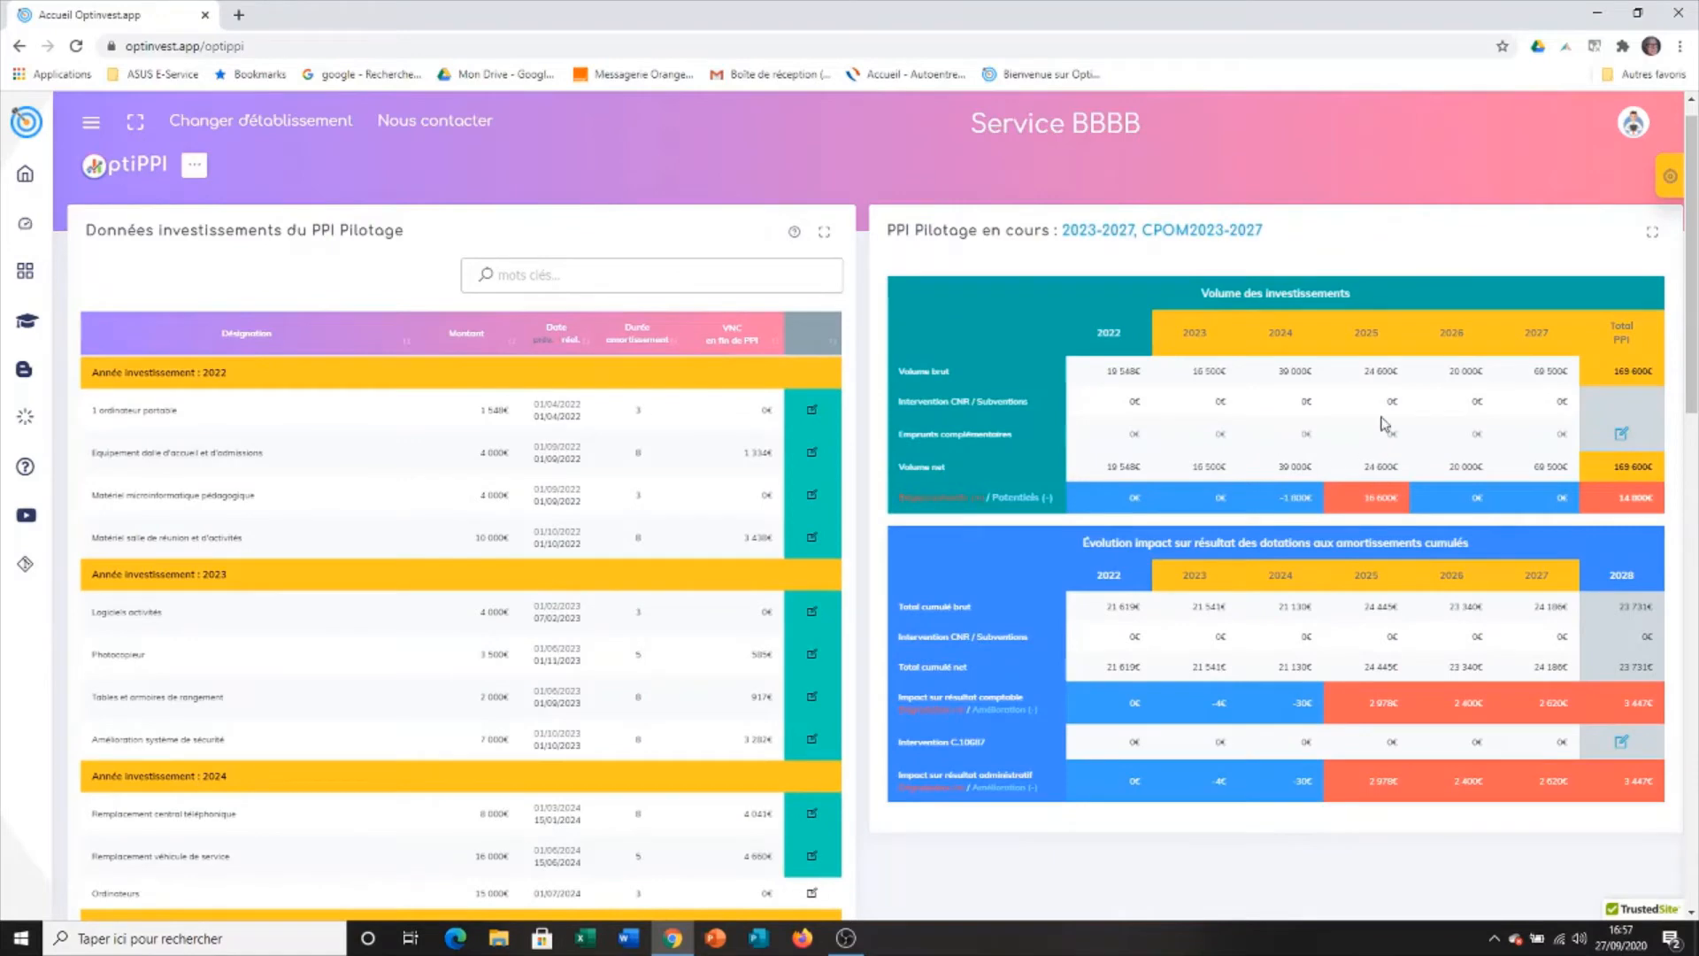
left_click(1621, 434)
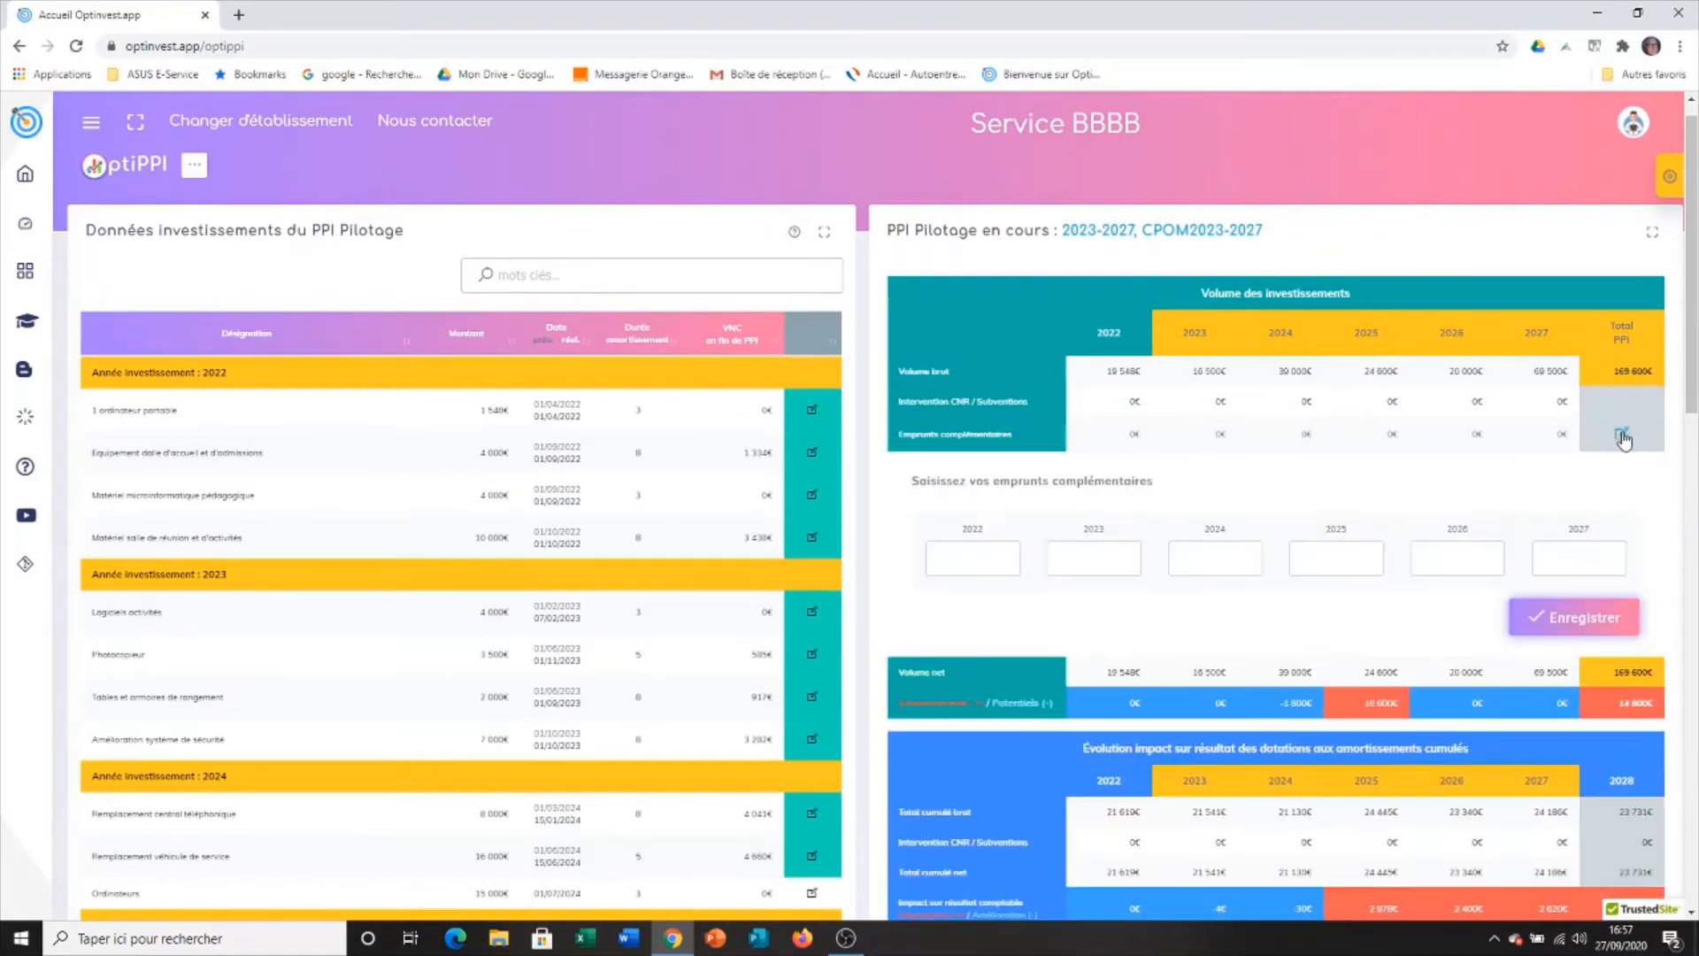
left_click(1349, 567)
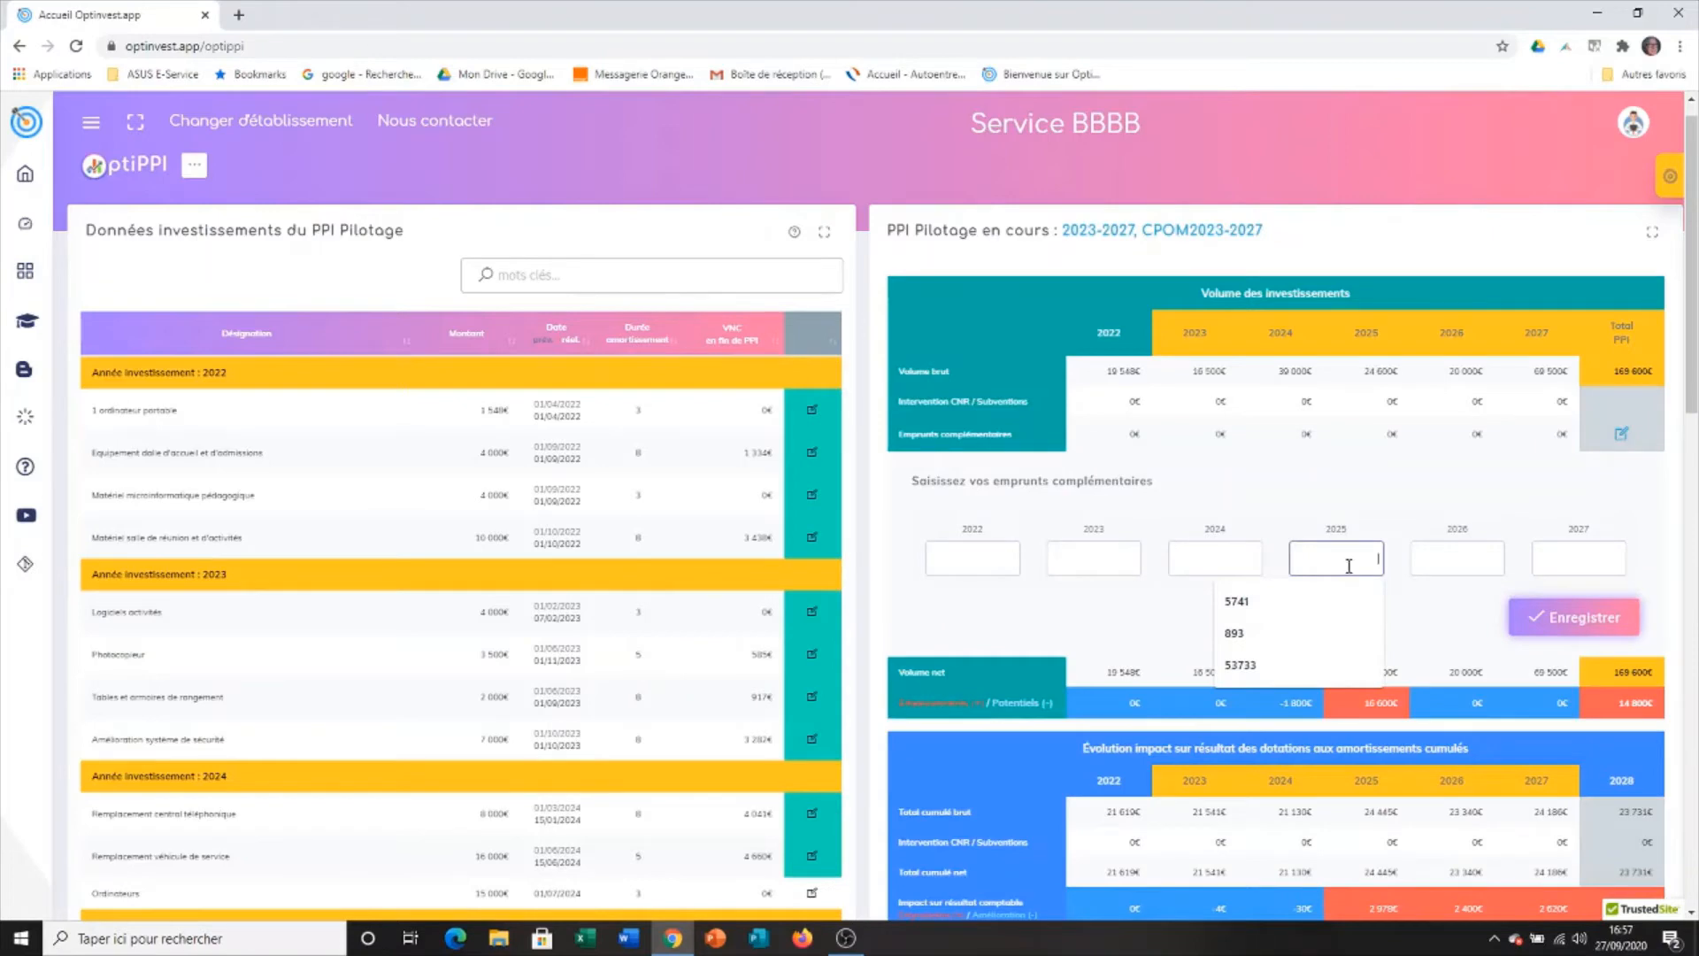
type("15000")
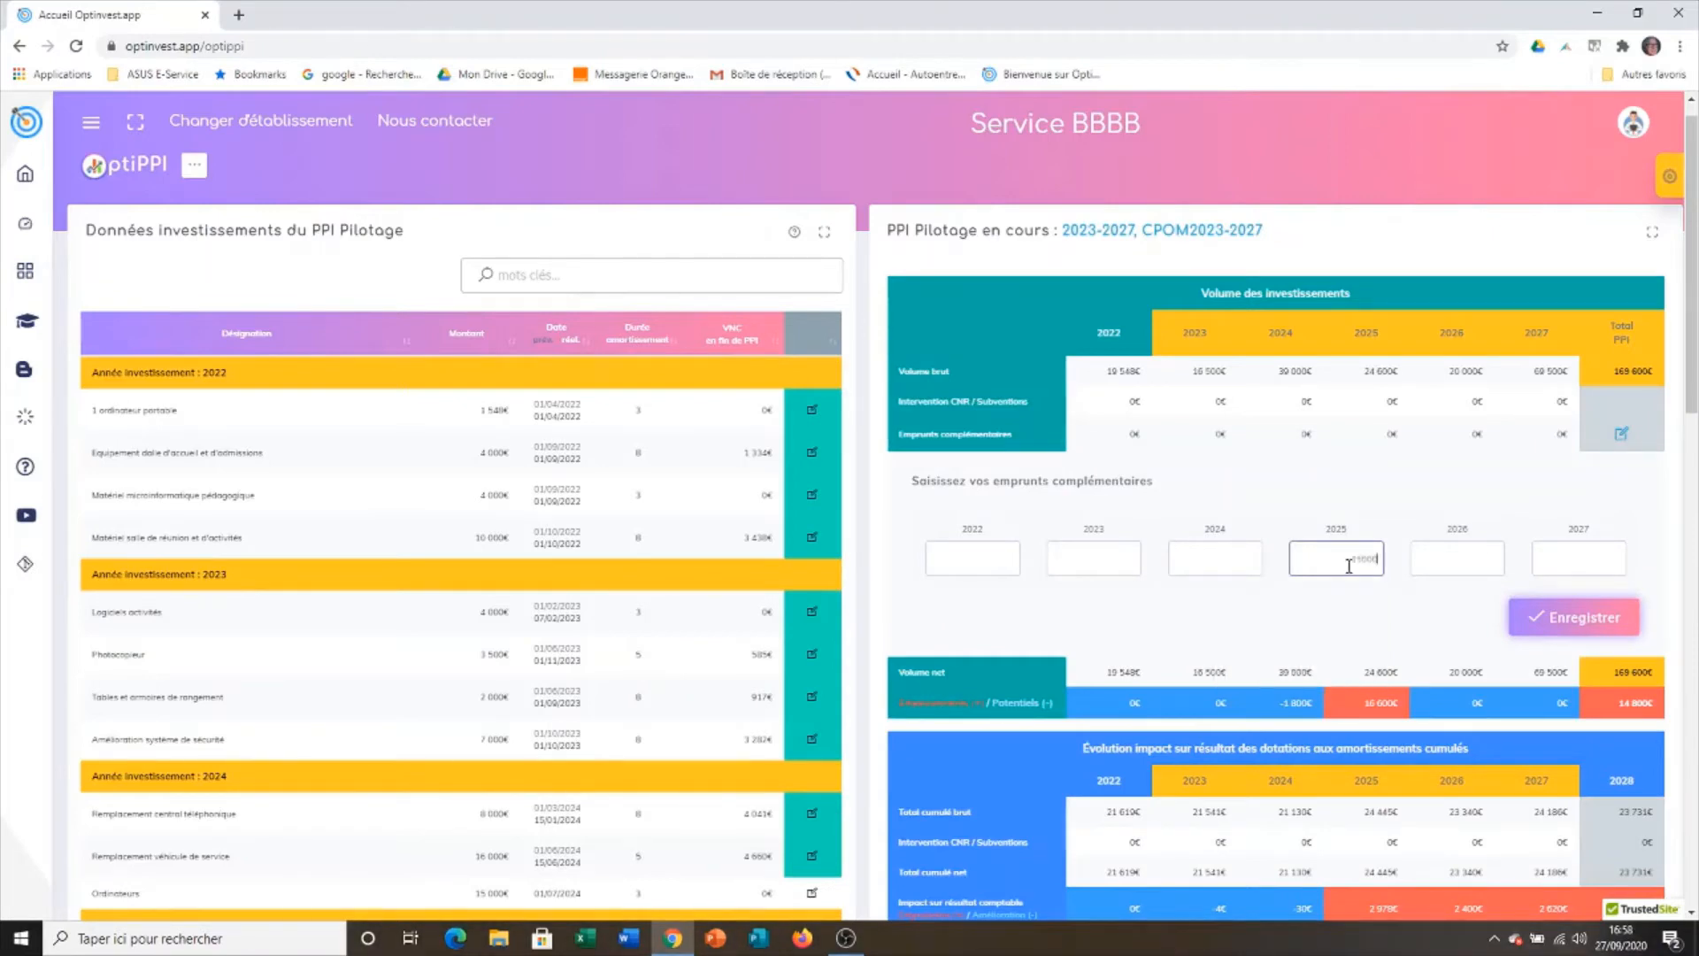
left_click(1590, 625)
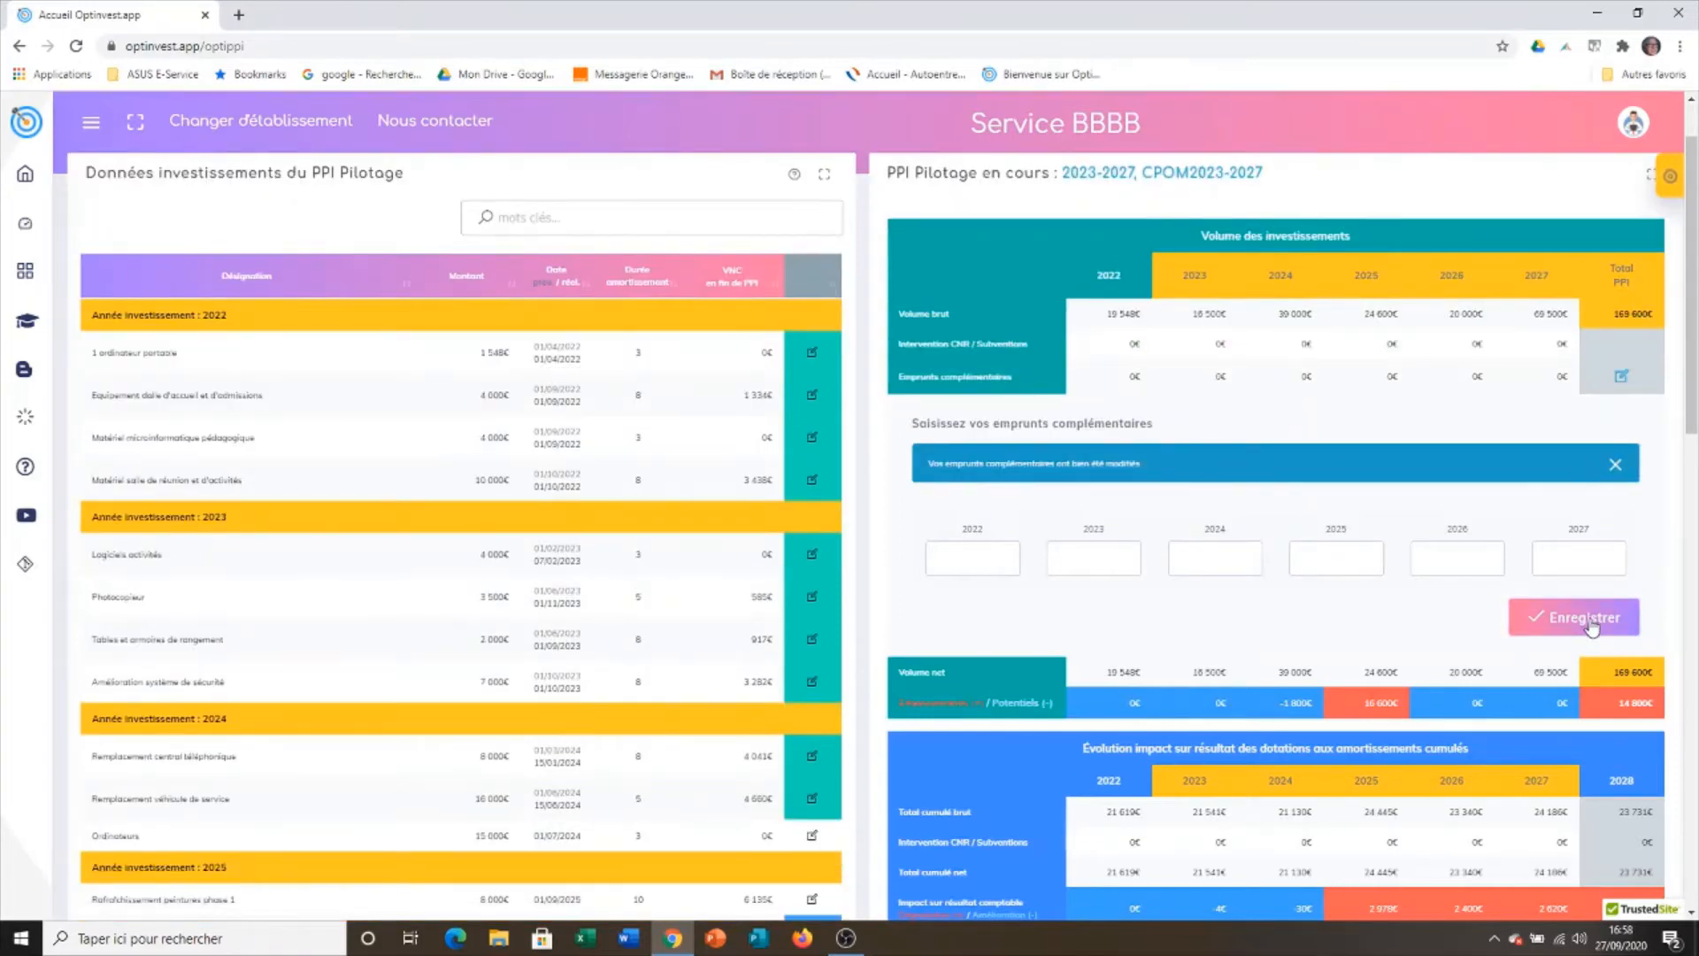
left_click(1590, 625)
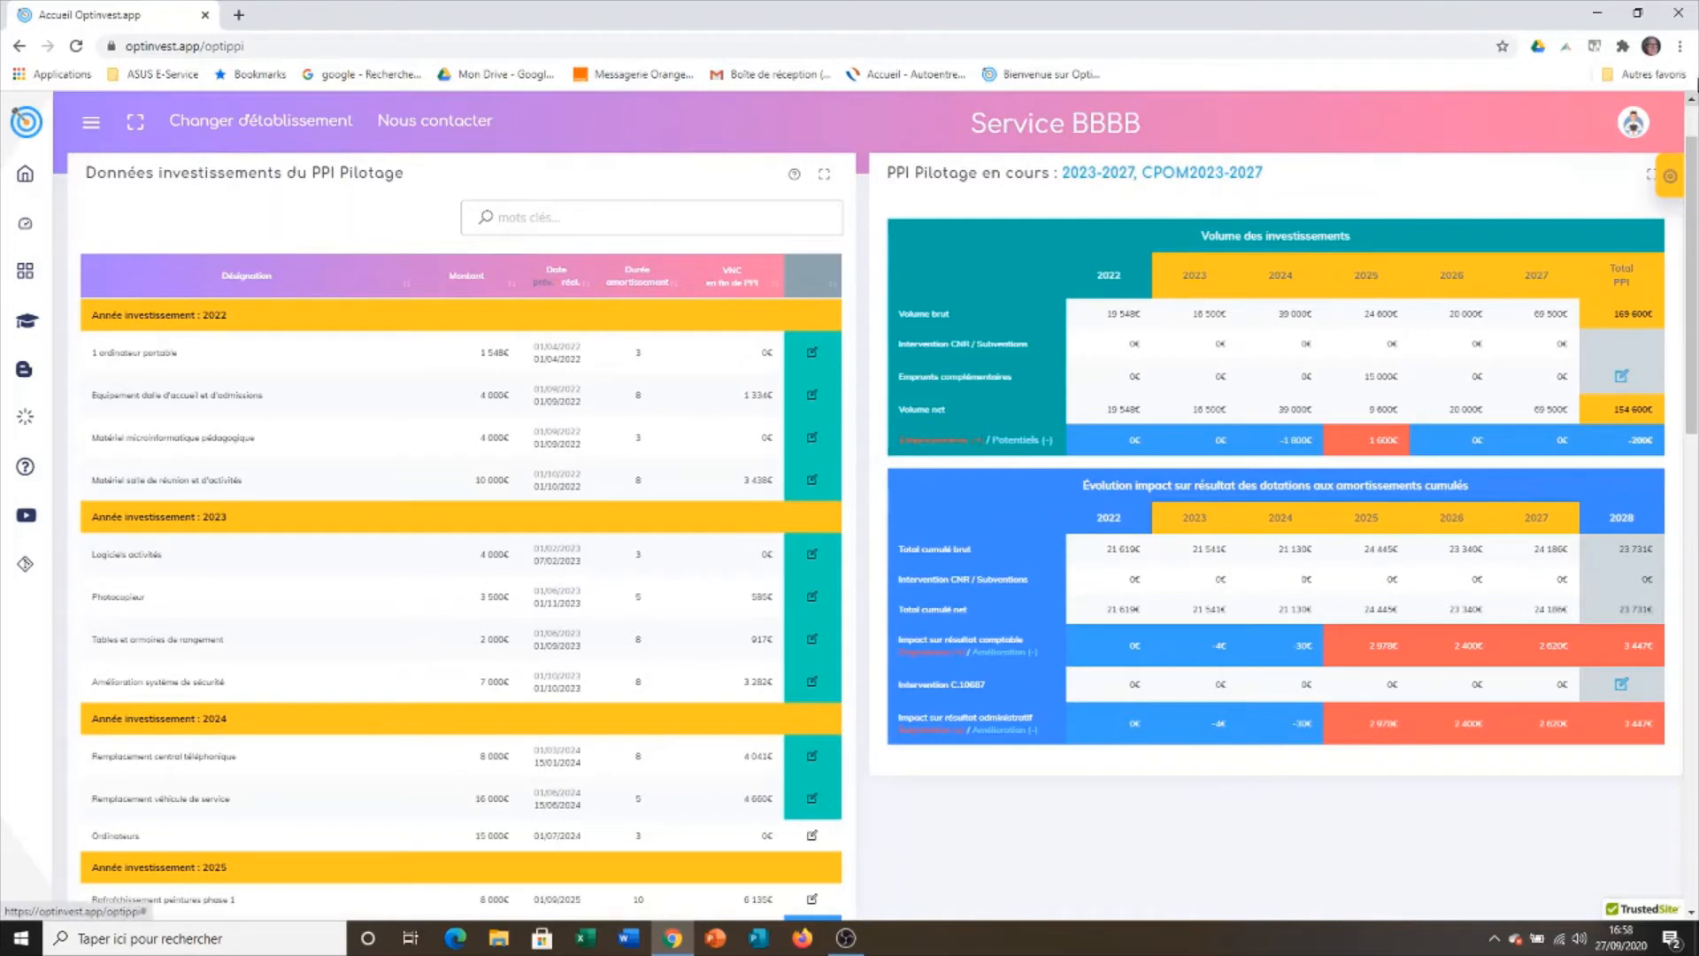
- Open the CNR tables of the 2023-2027 PPI for Service BBBB
scroll(1693, 95, "up", 1)
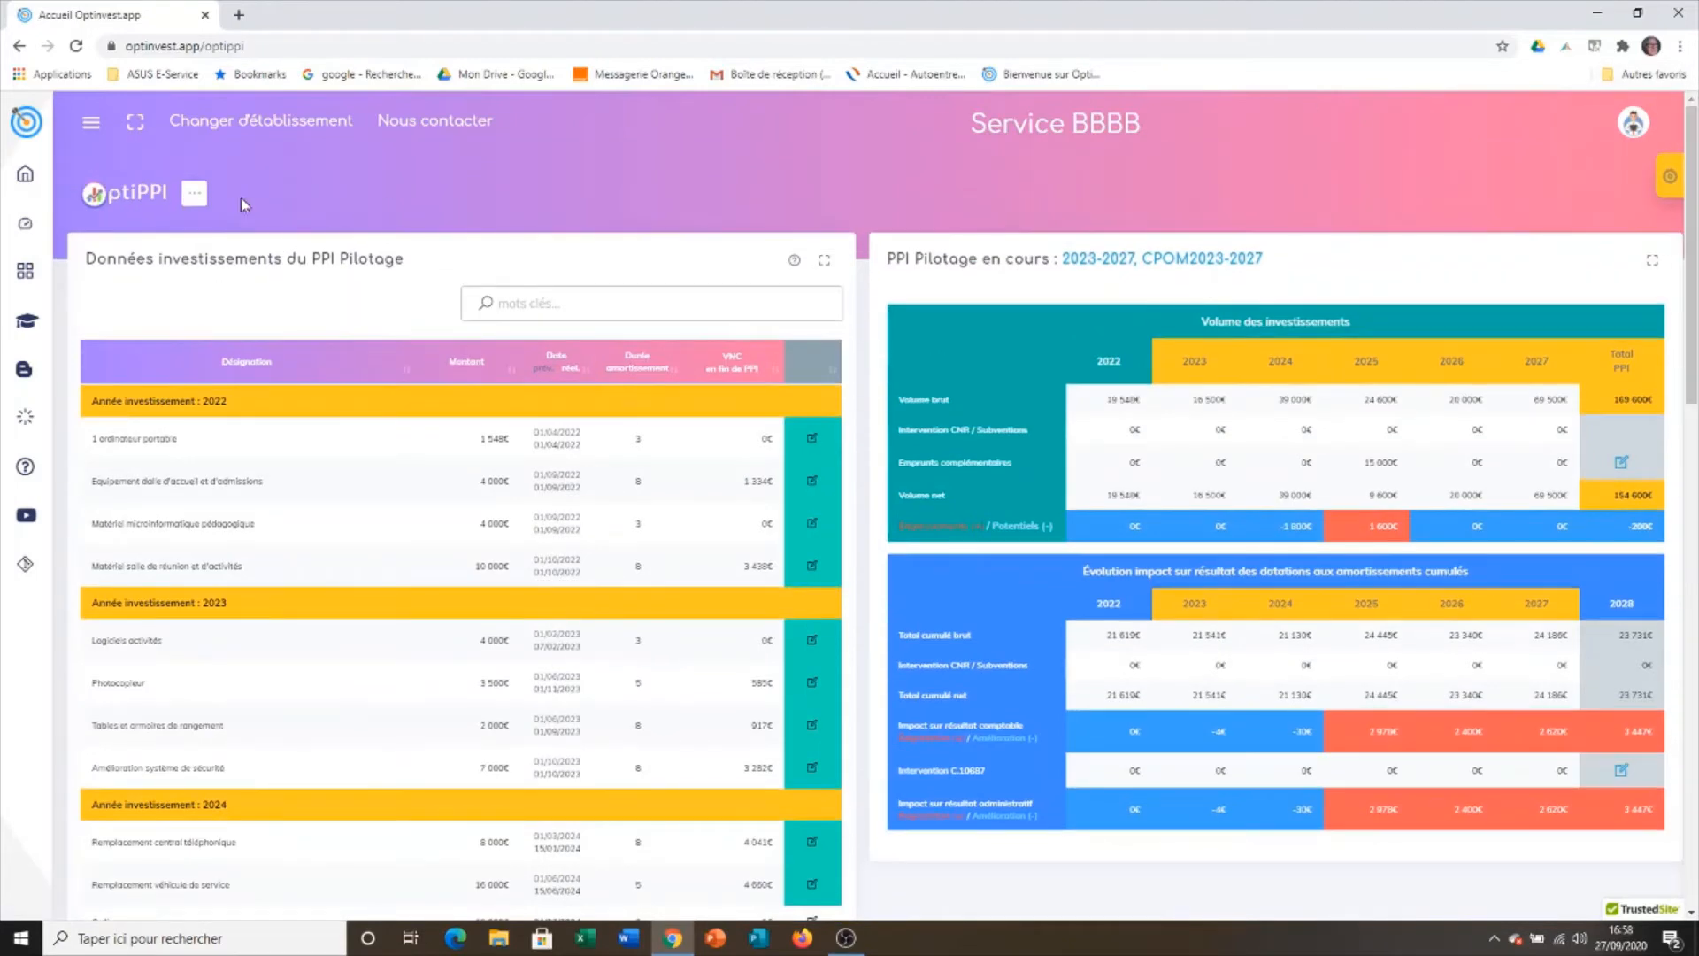
left_click(193, 193)
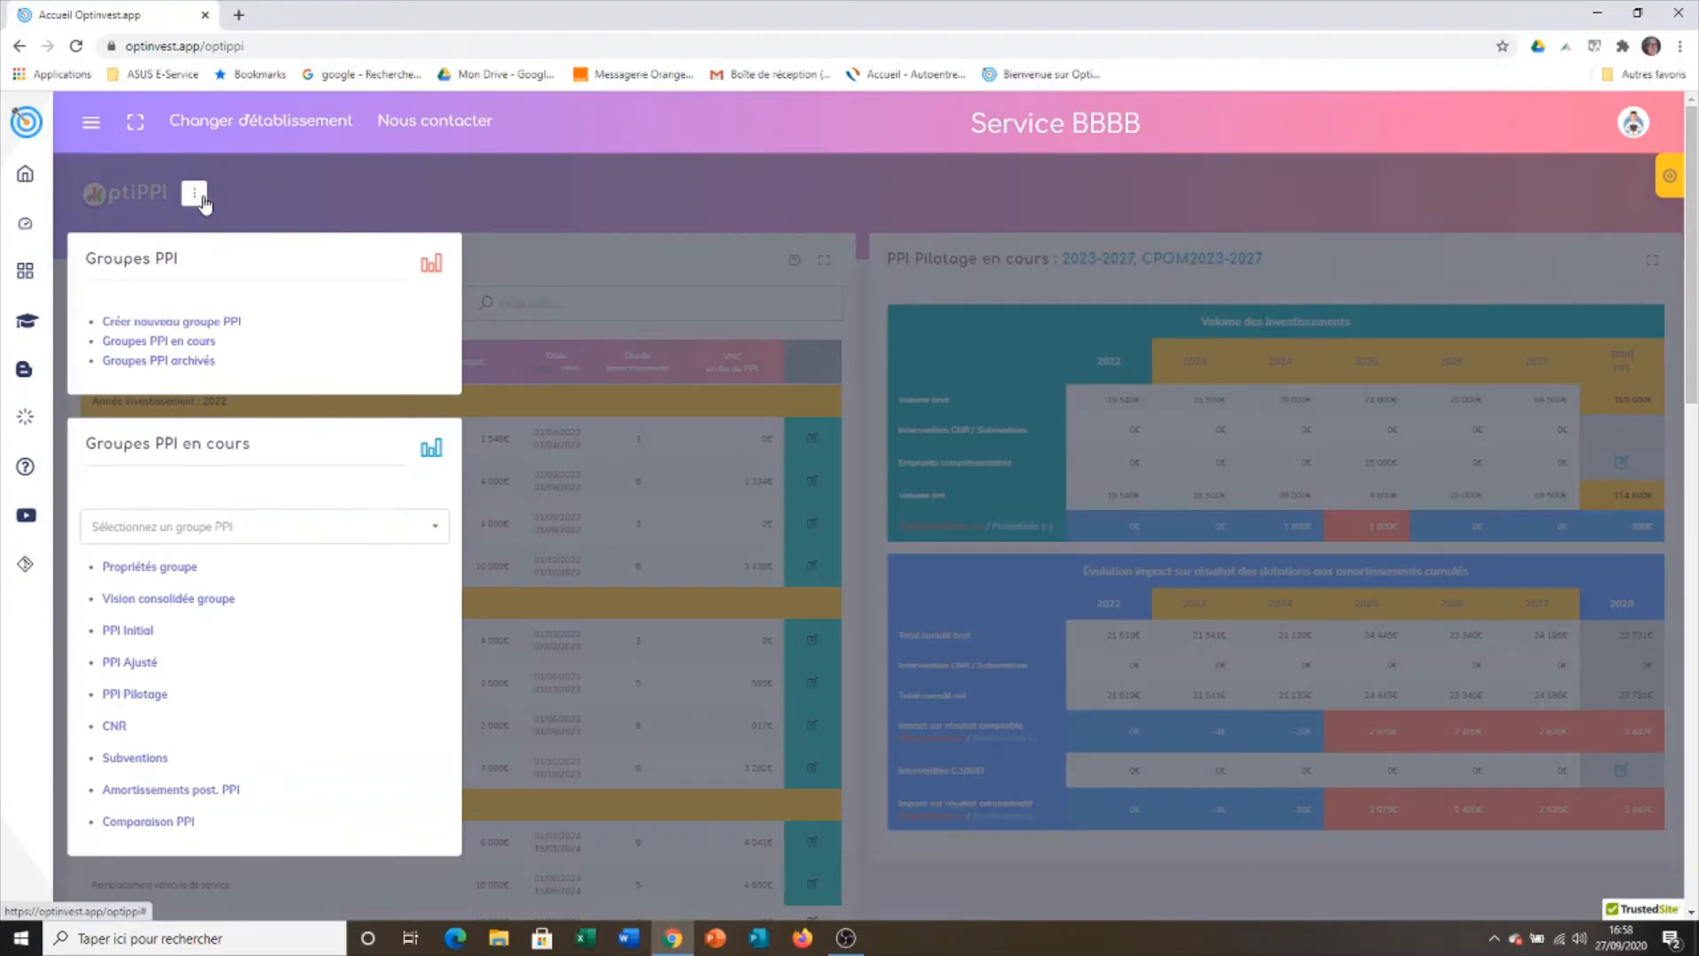
left_click(120, 727)
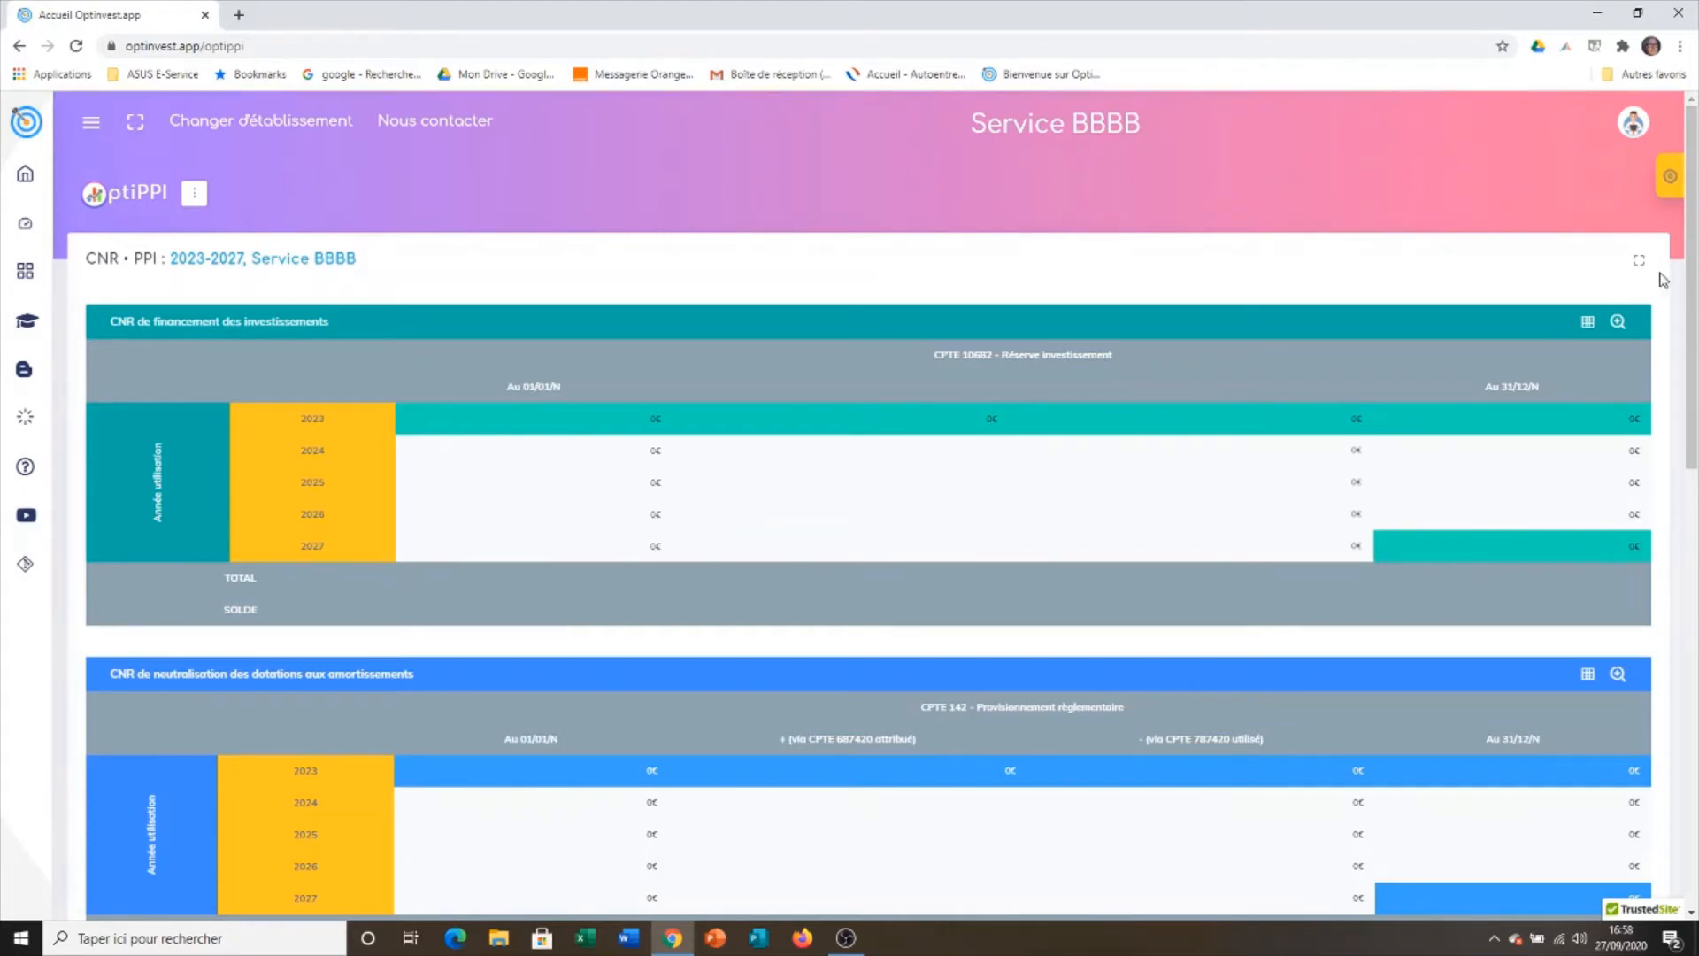
left_click_drag(1691, 250, 1693, 290)
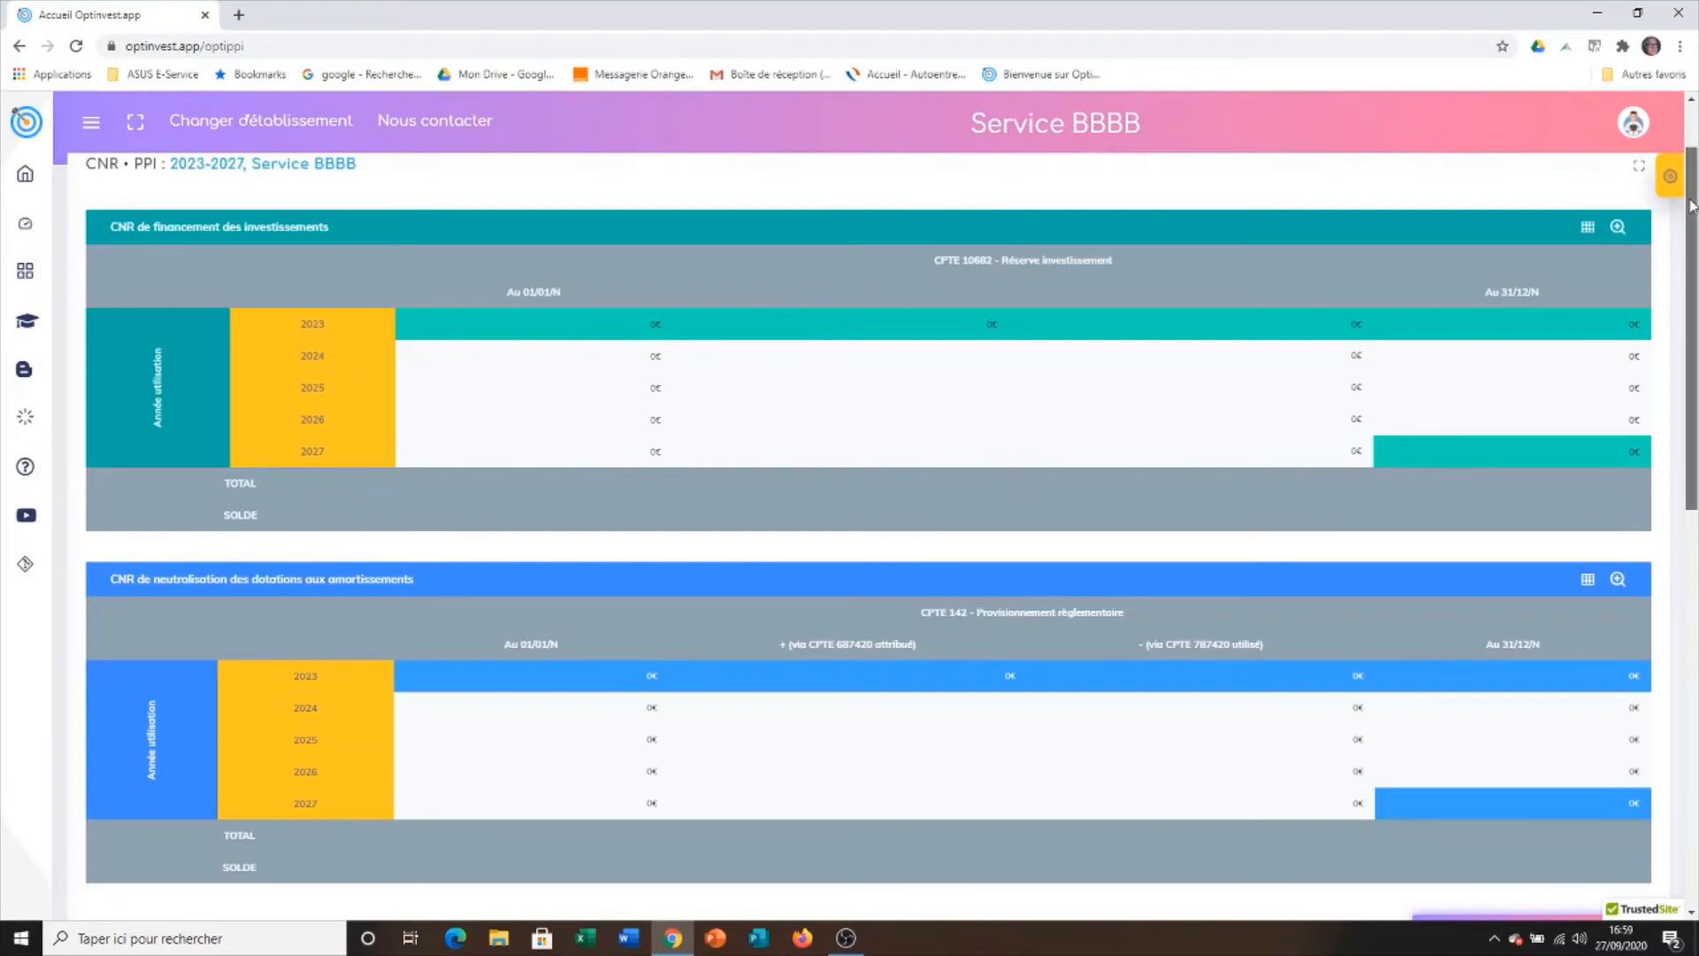
left_click_drag(1692, 206, 1681, 403)
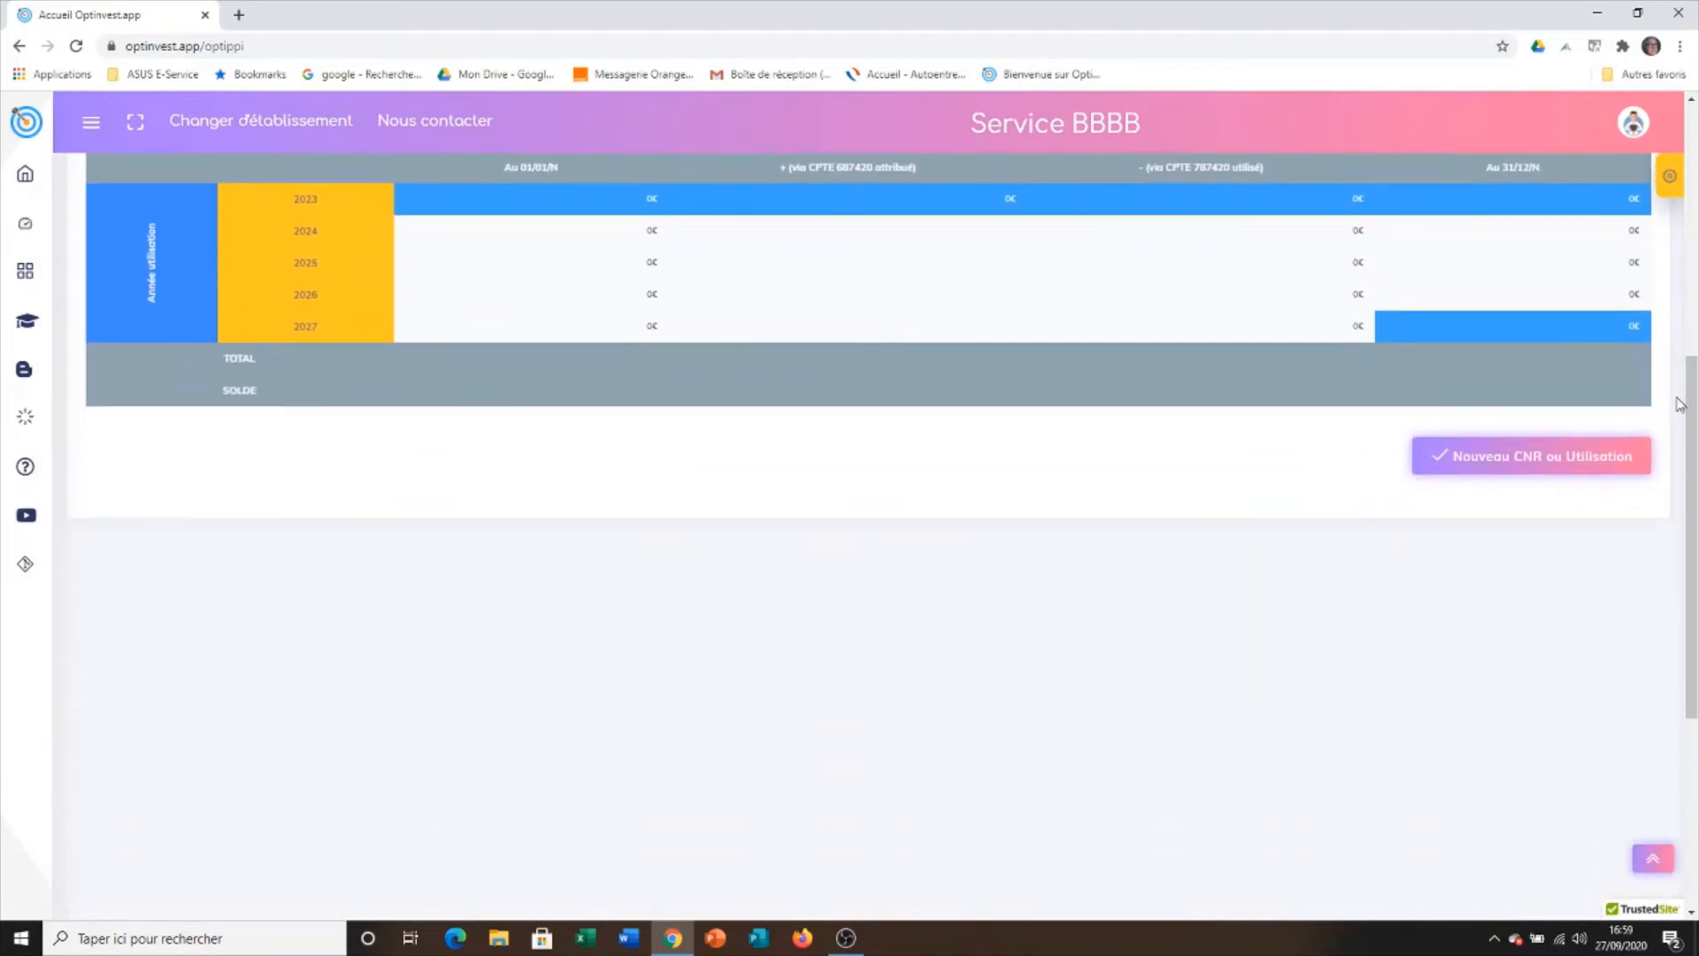
- Start a new CNR entry with action type Attribution, attribution year 2024 and CNR type Neutralisation
left_click(1548, 461)
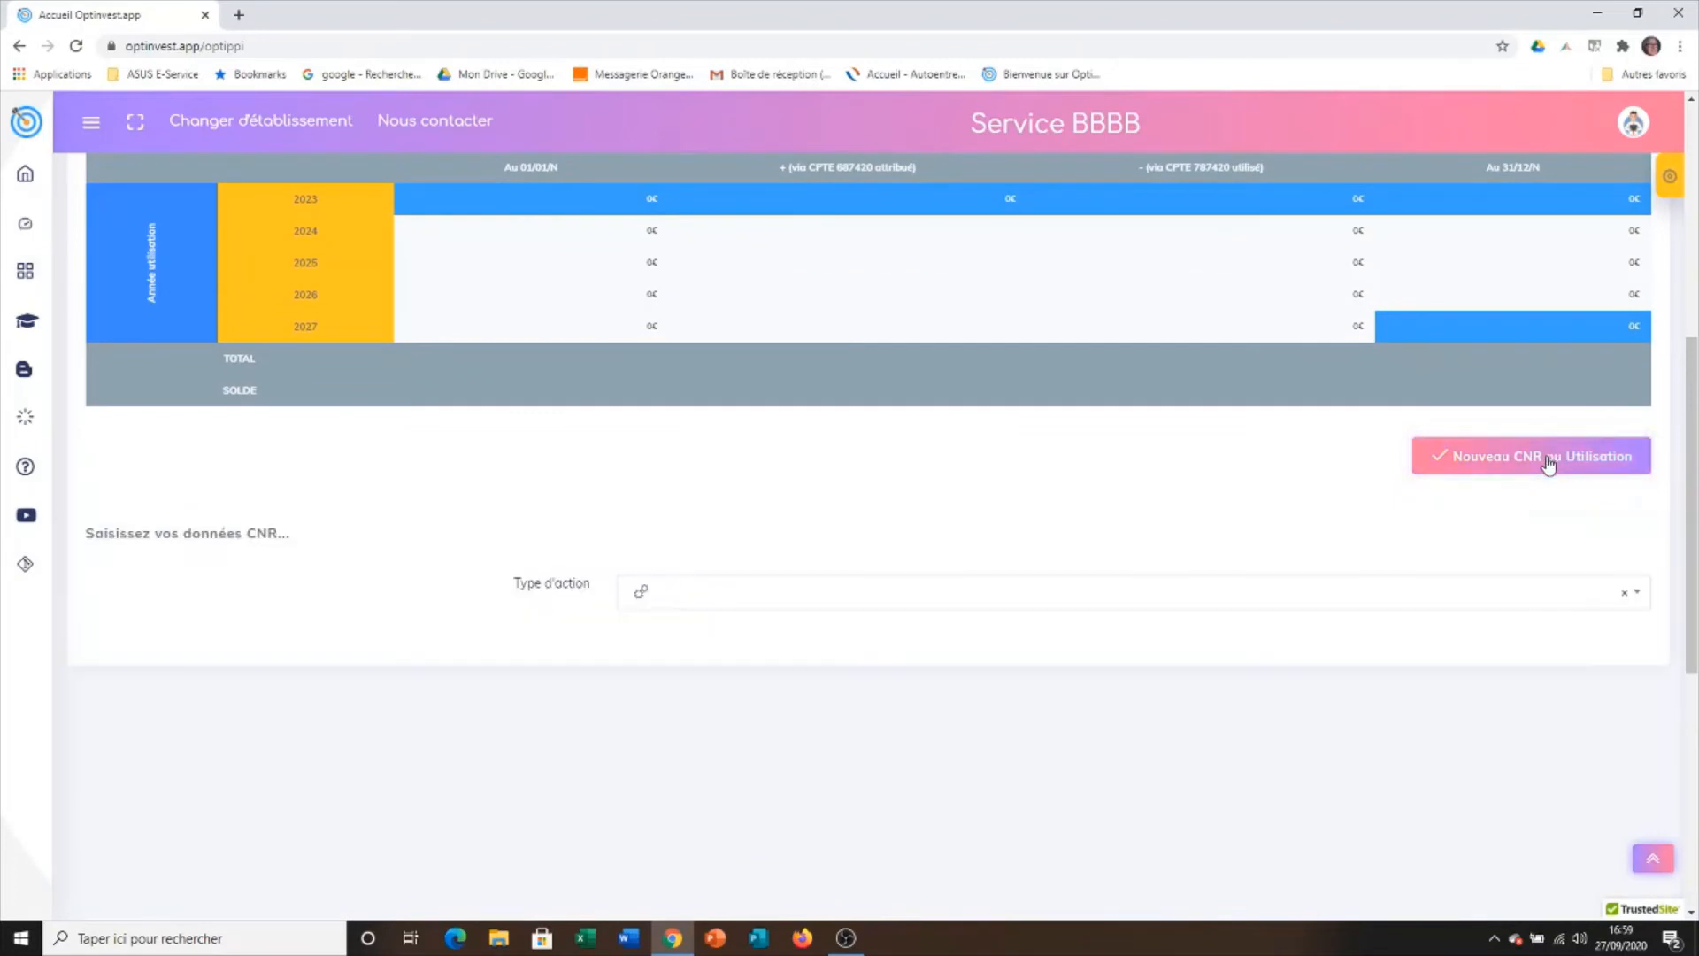
left_click(1637, 599)
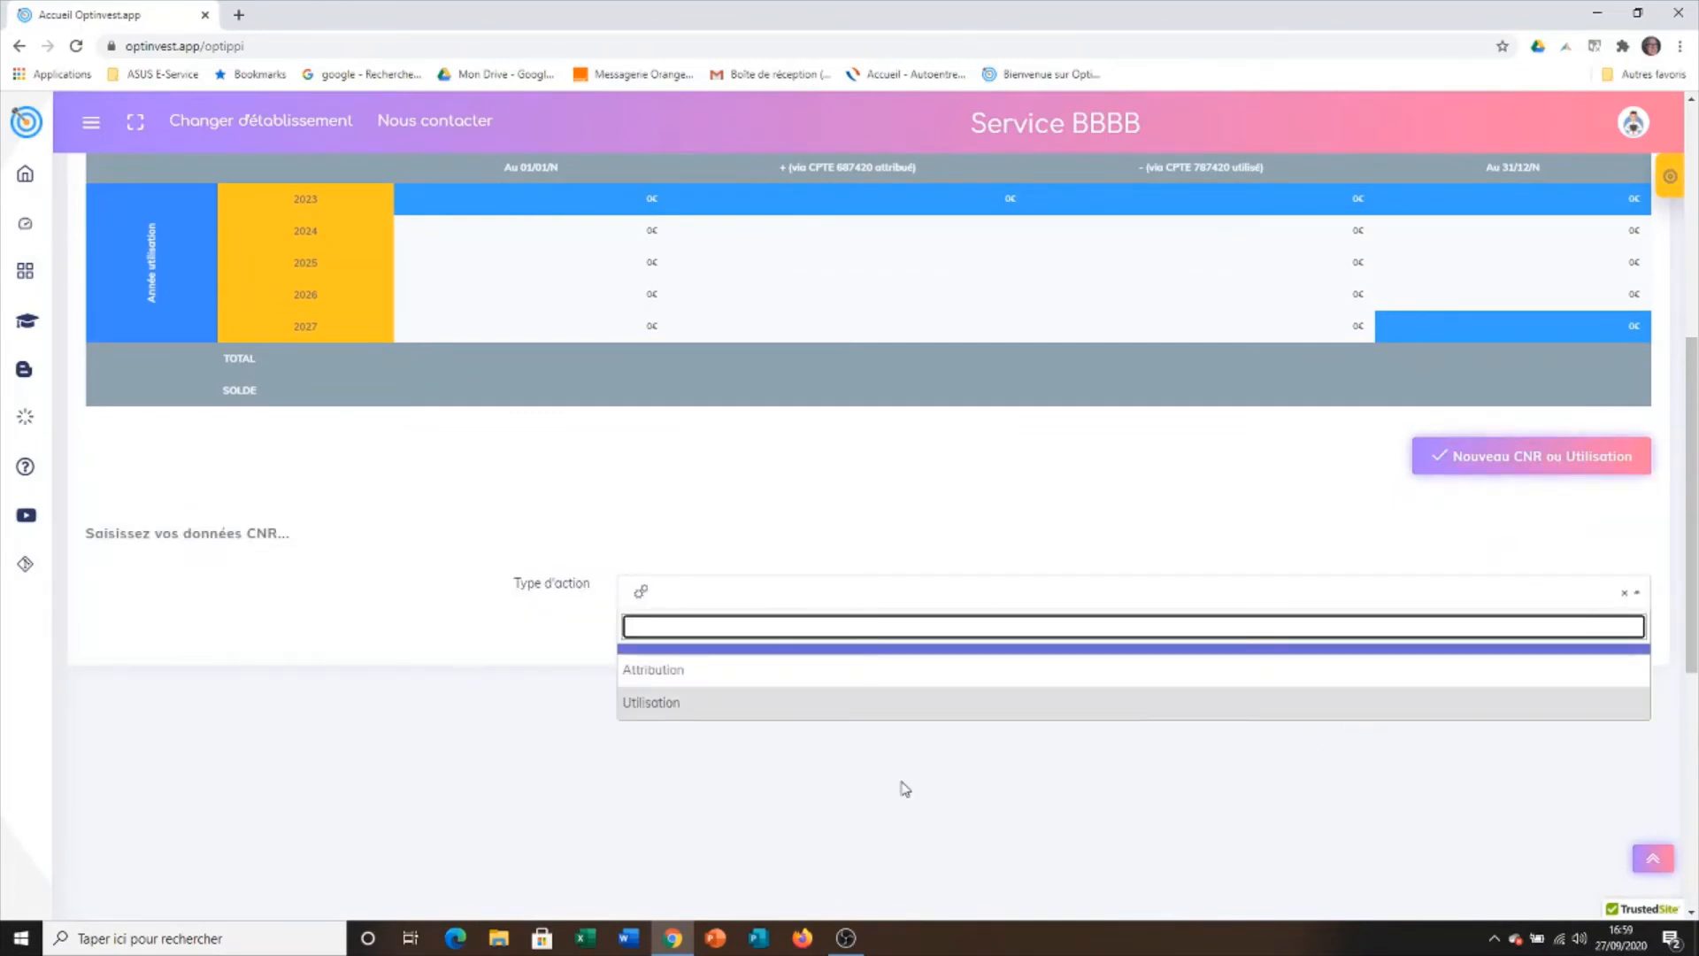
left_click(676, 677)
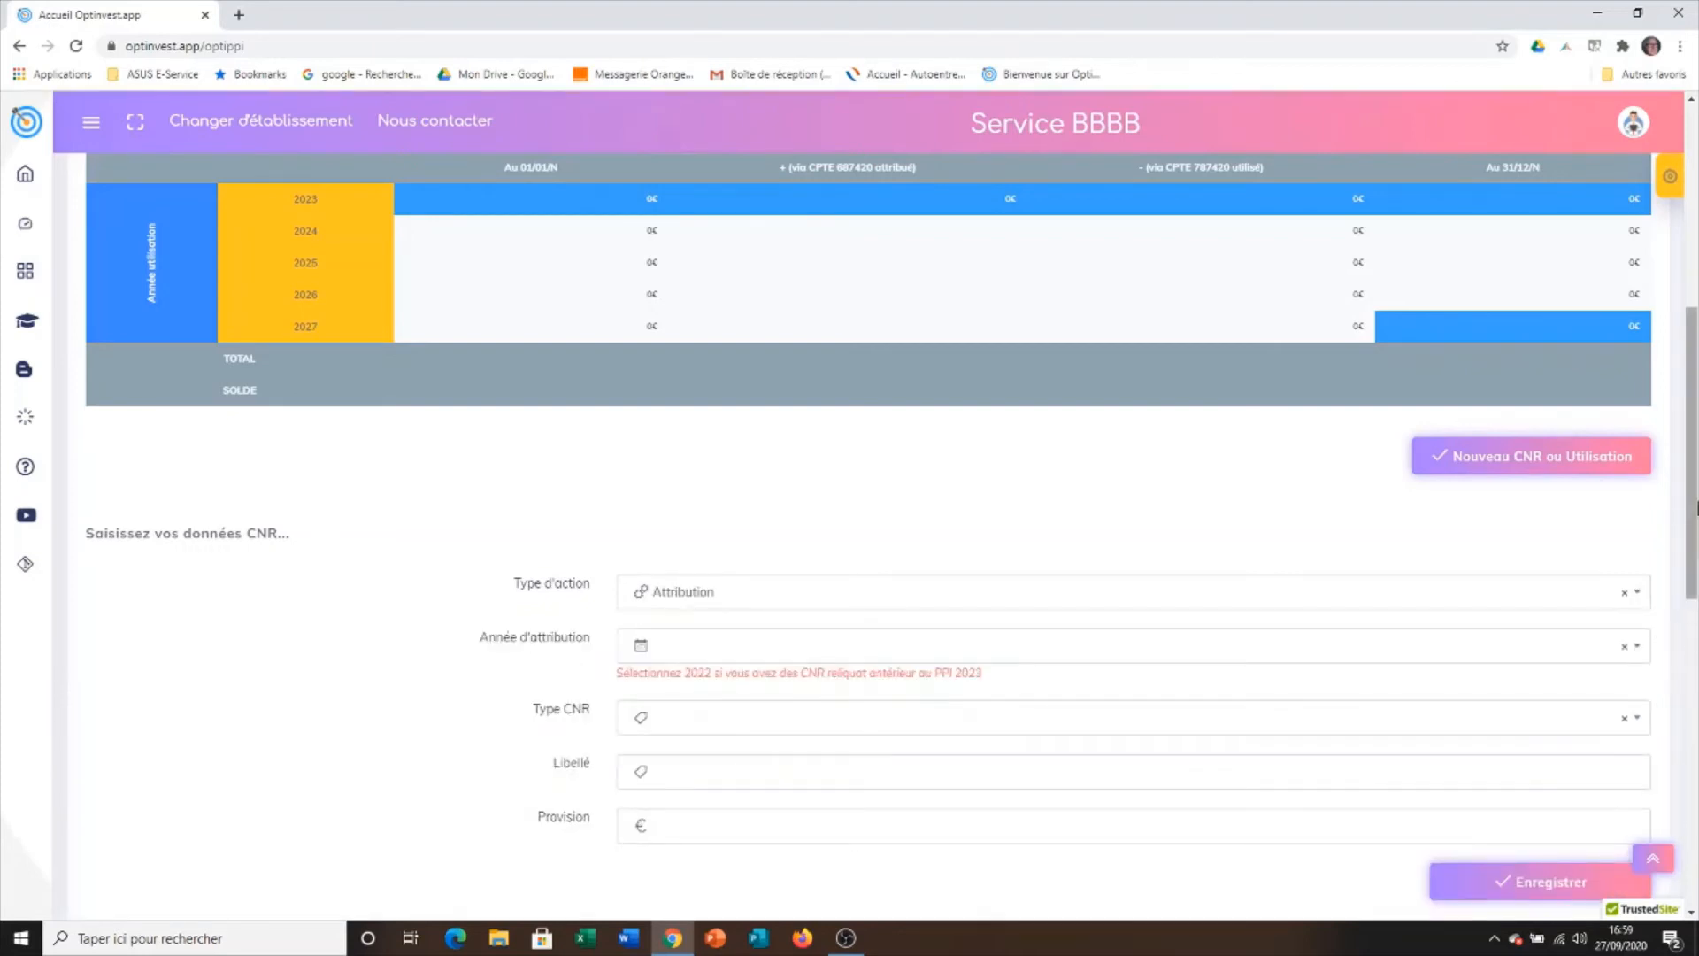
scroll(1682, 591, "down", 3)
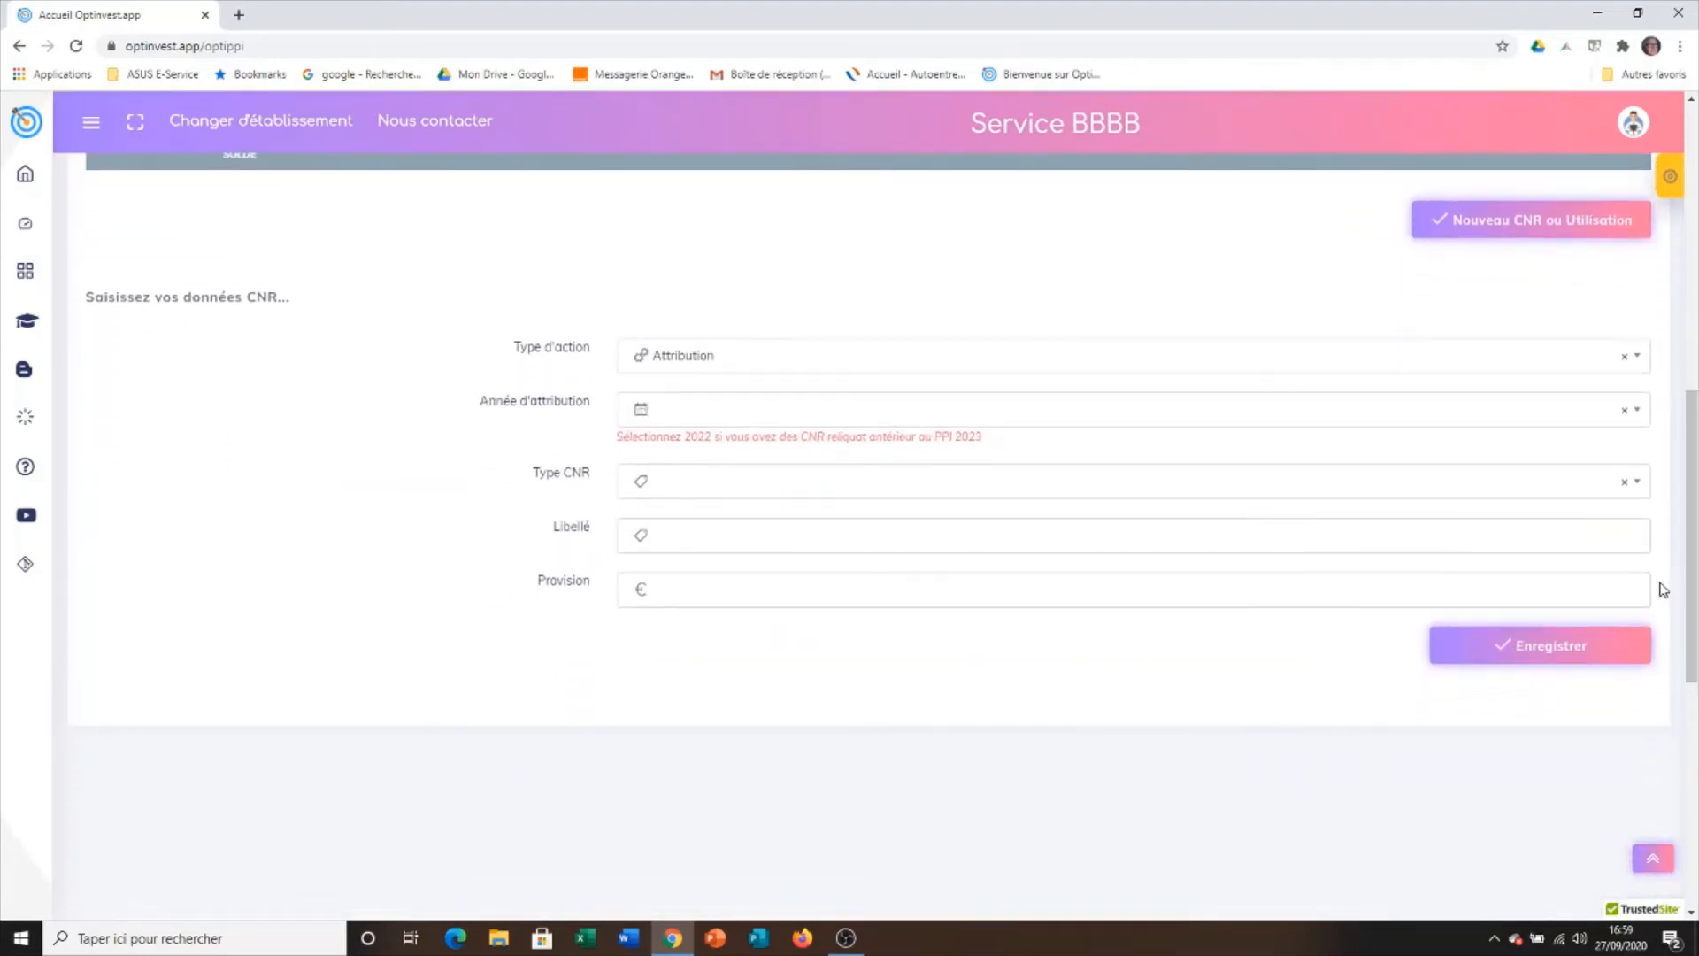
left_click(1644, 417)
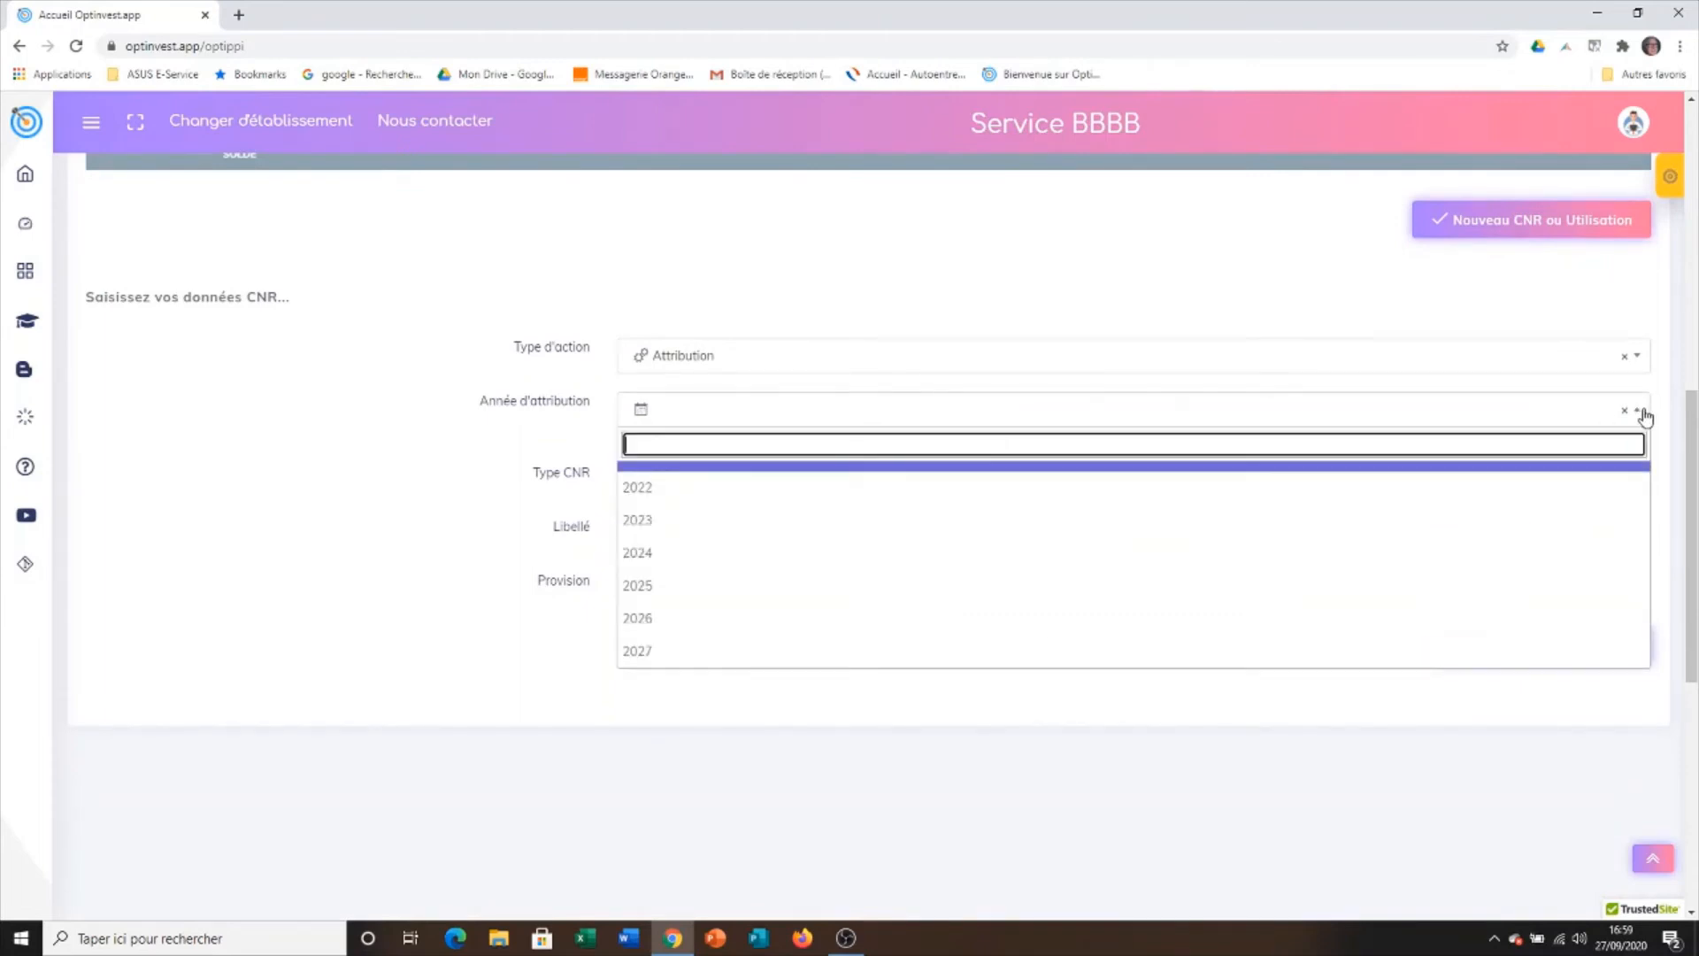
left_click(667, 553)
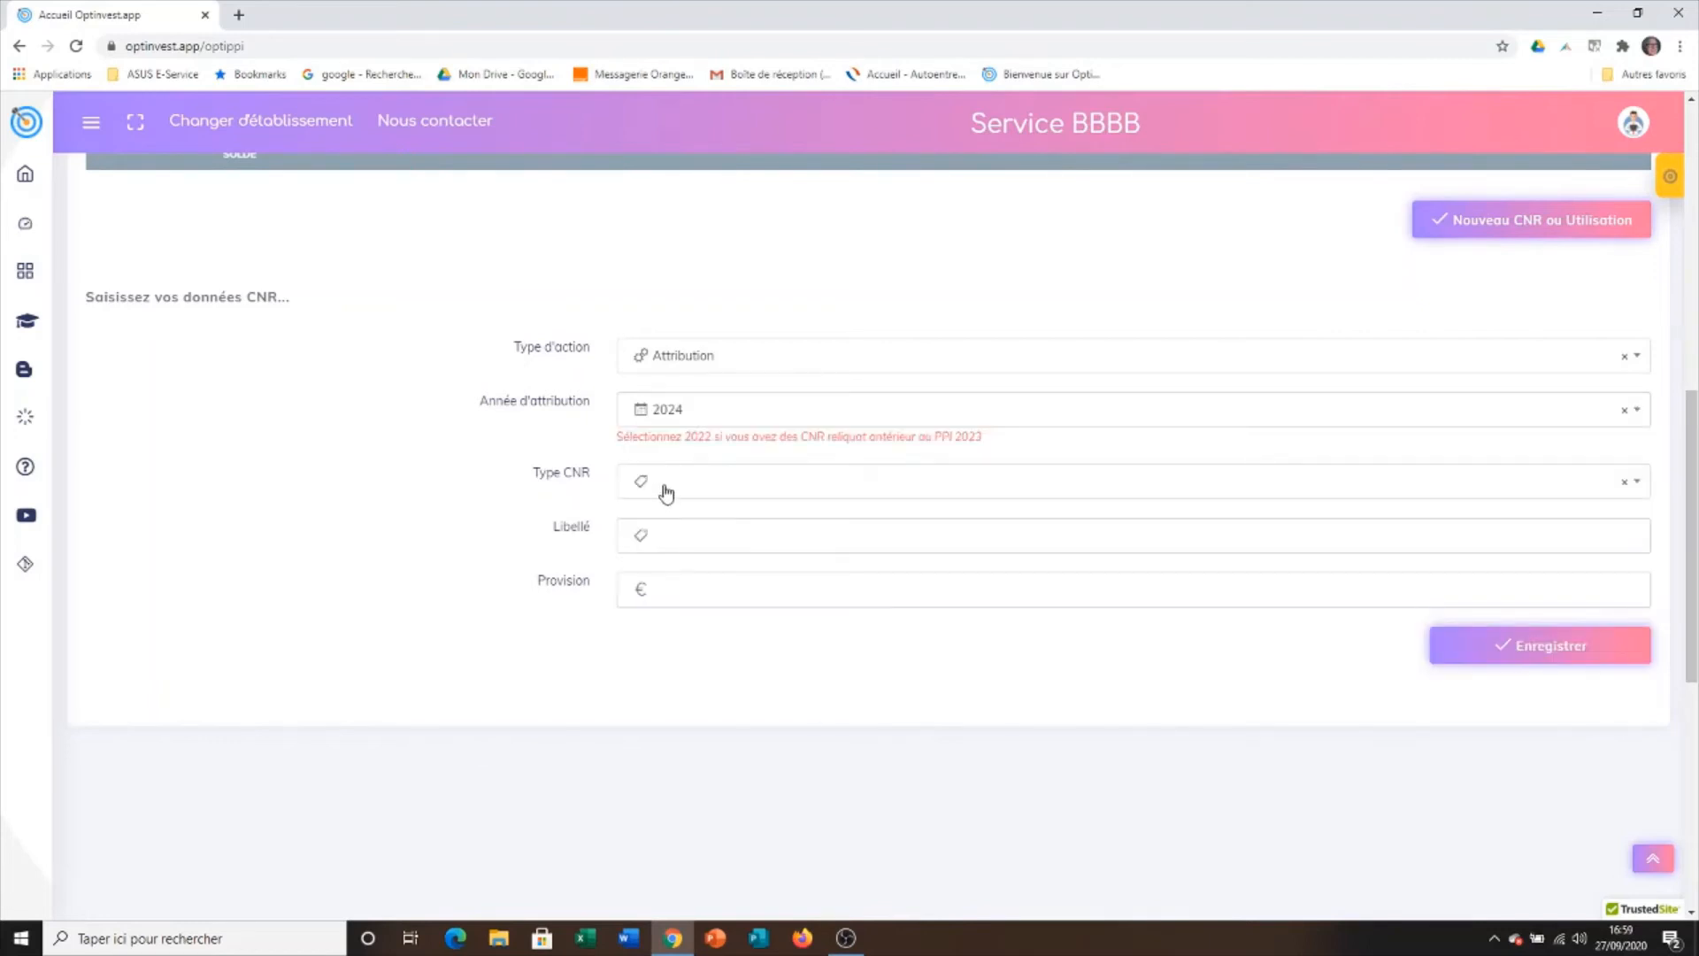
left_click(1638, 483)
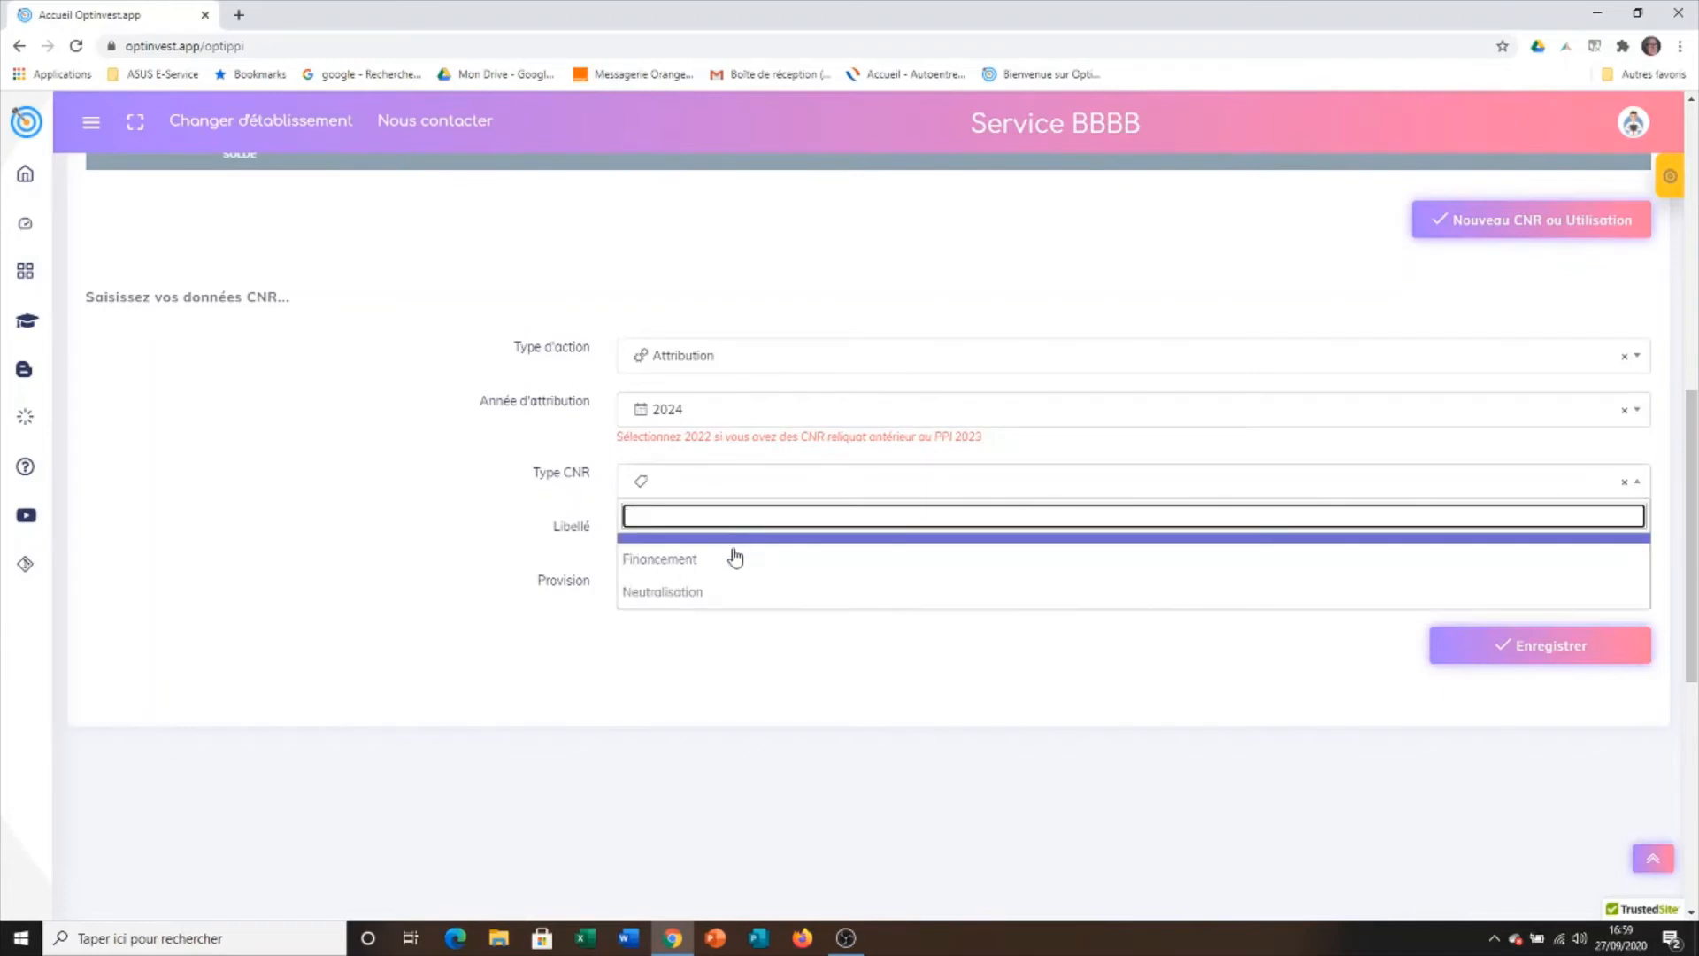
left_click(697, 592)
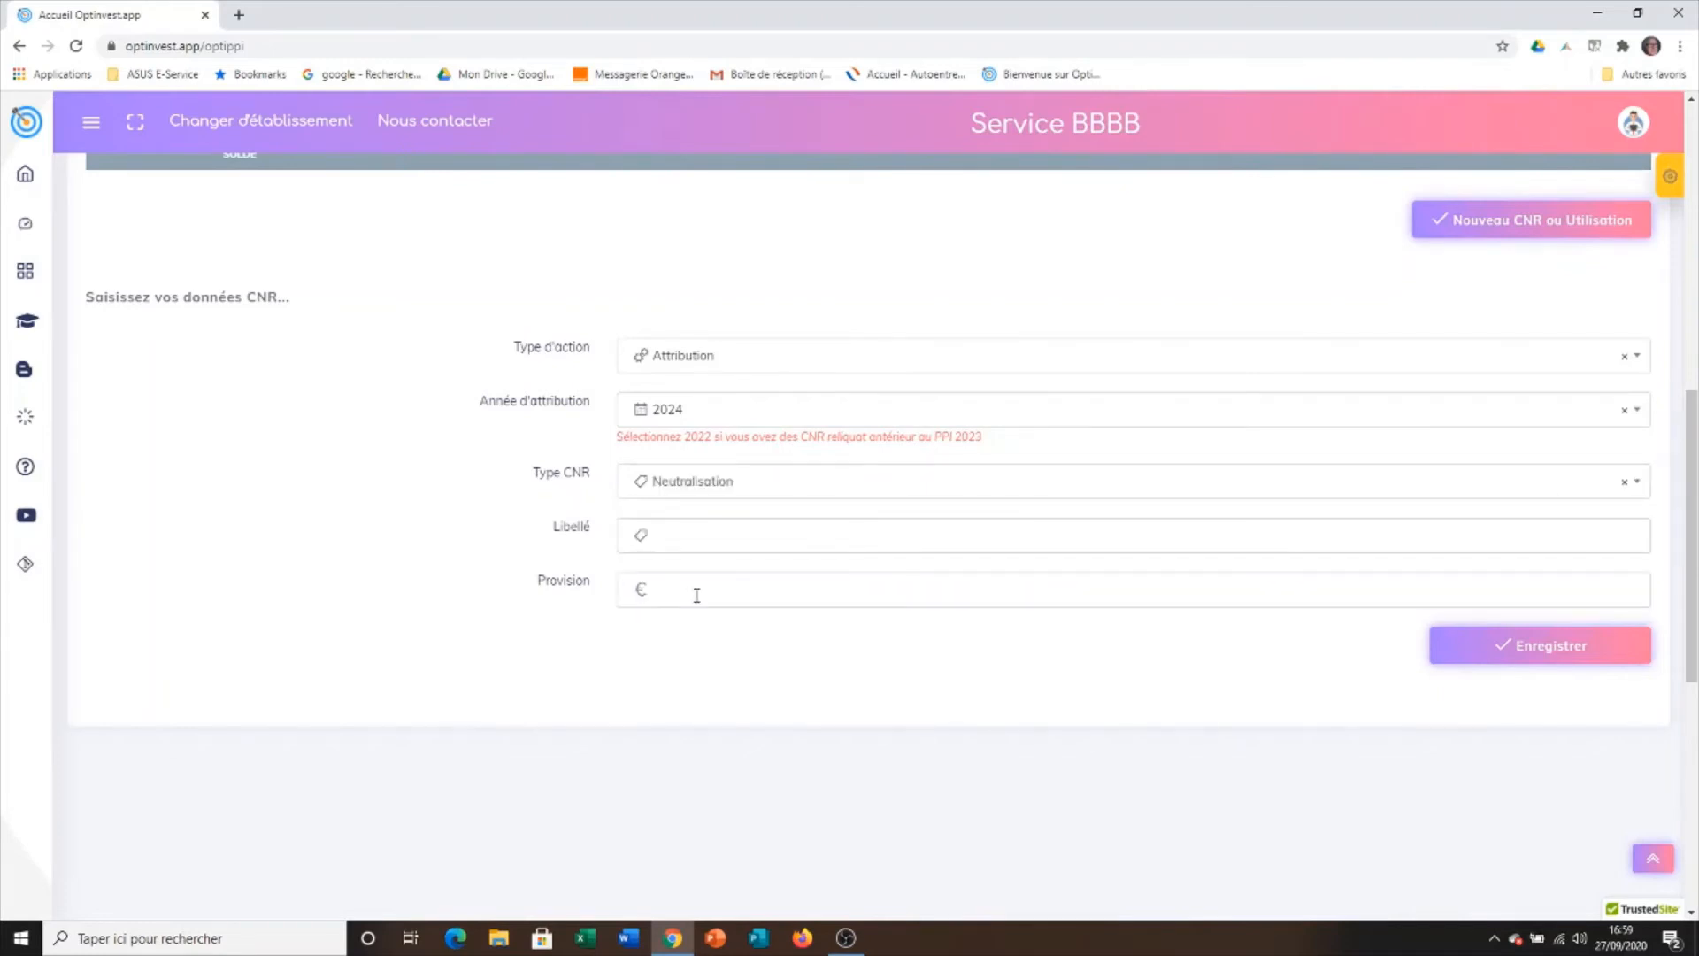
- Label the new CNR attribution "Achat véhicule", give it a provision of 10000 €, and save it
left_click(692, 540)
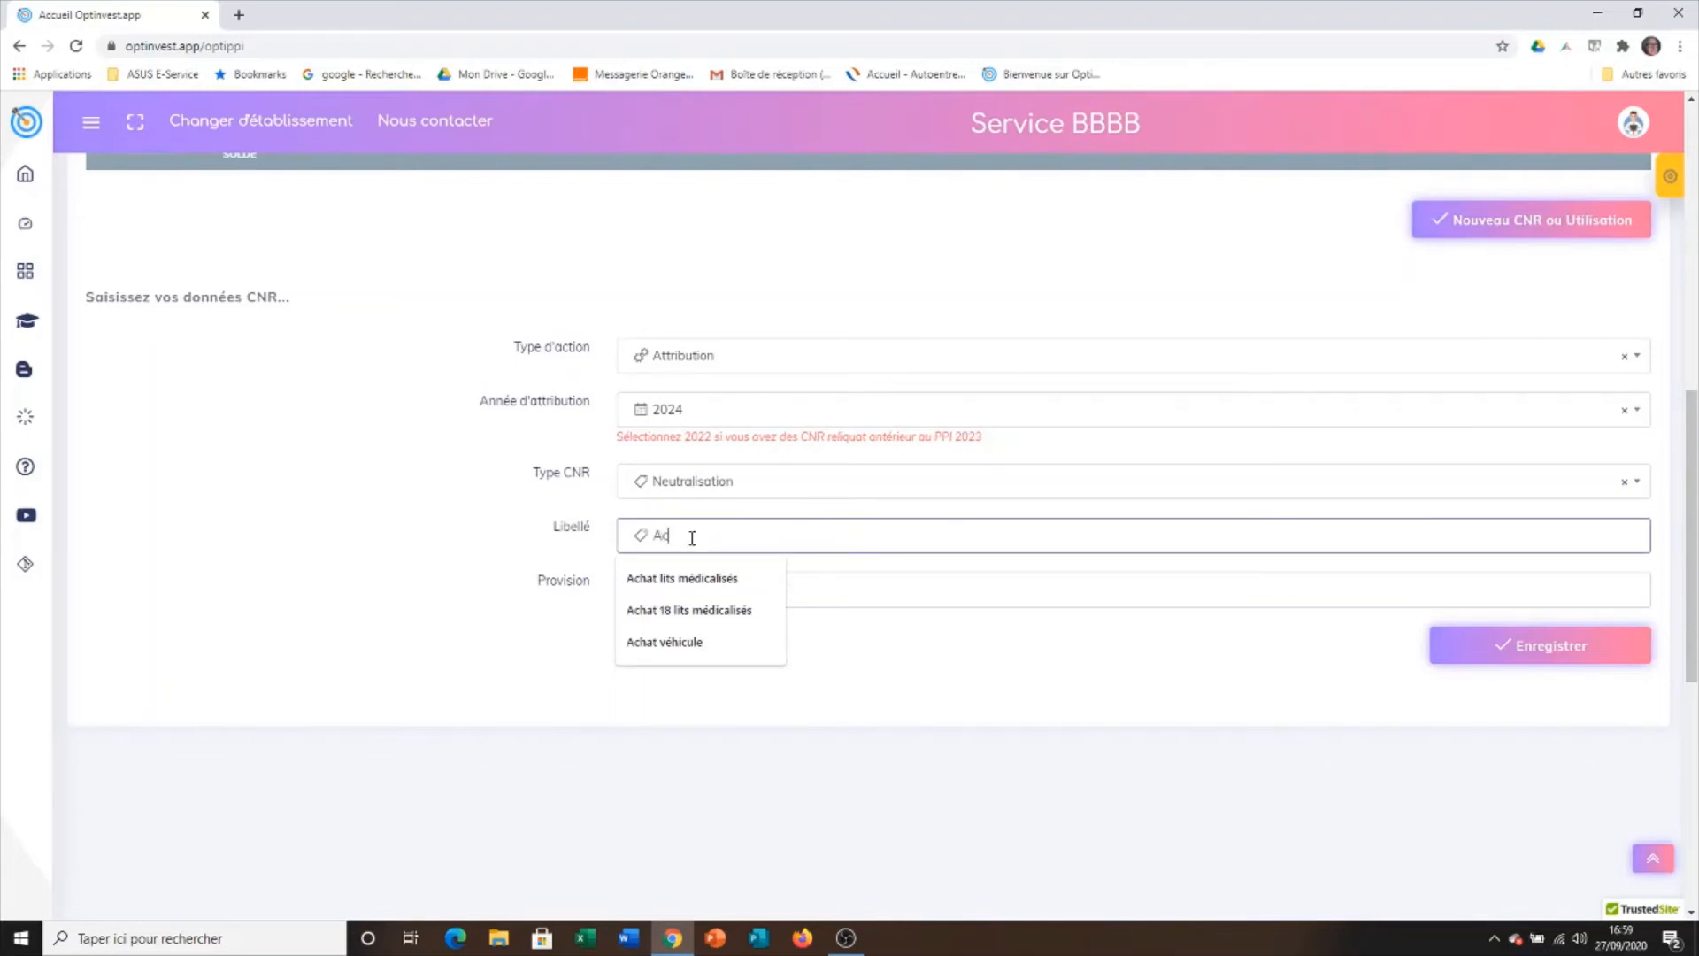
type("Achat vé")
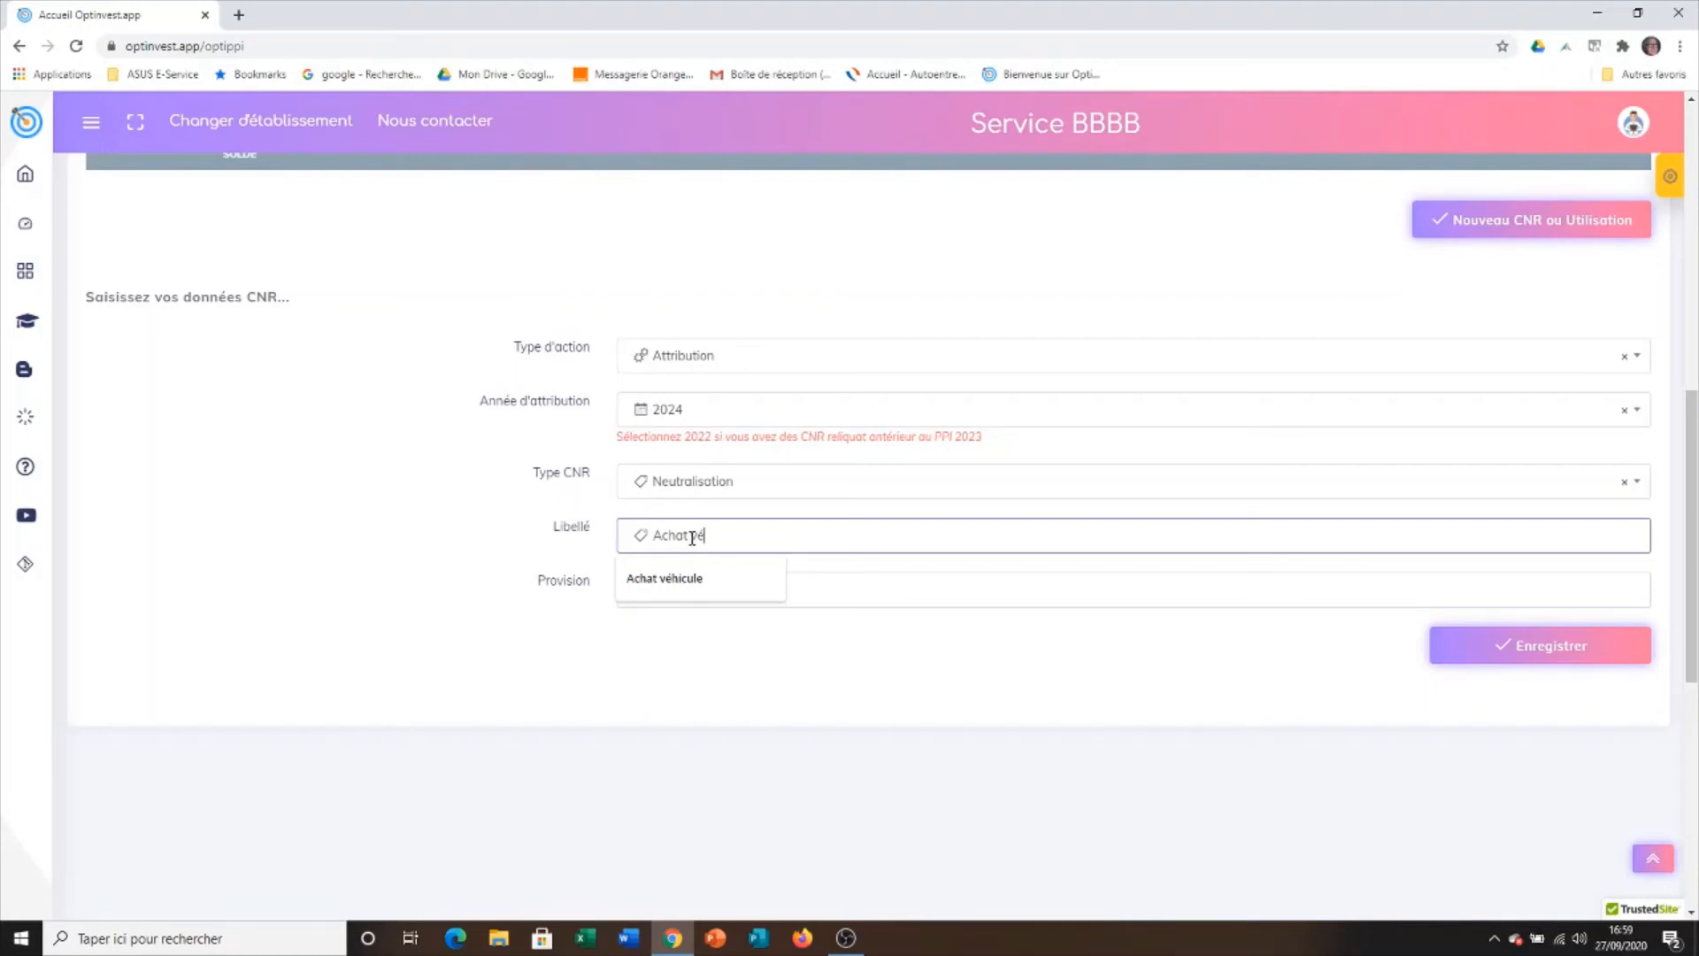
type("hicule")
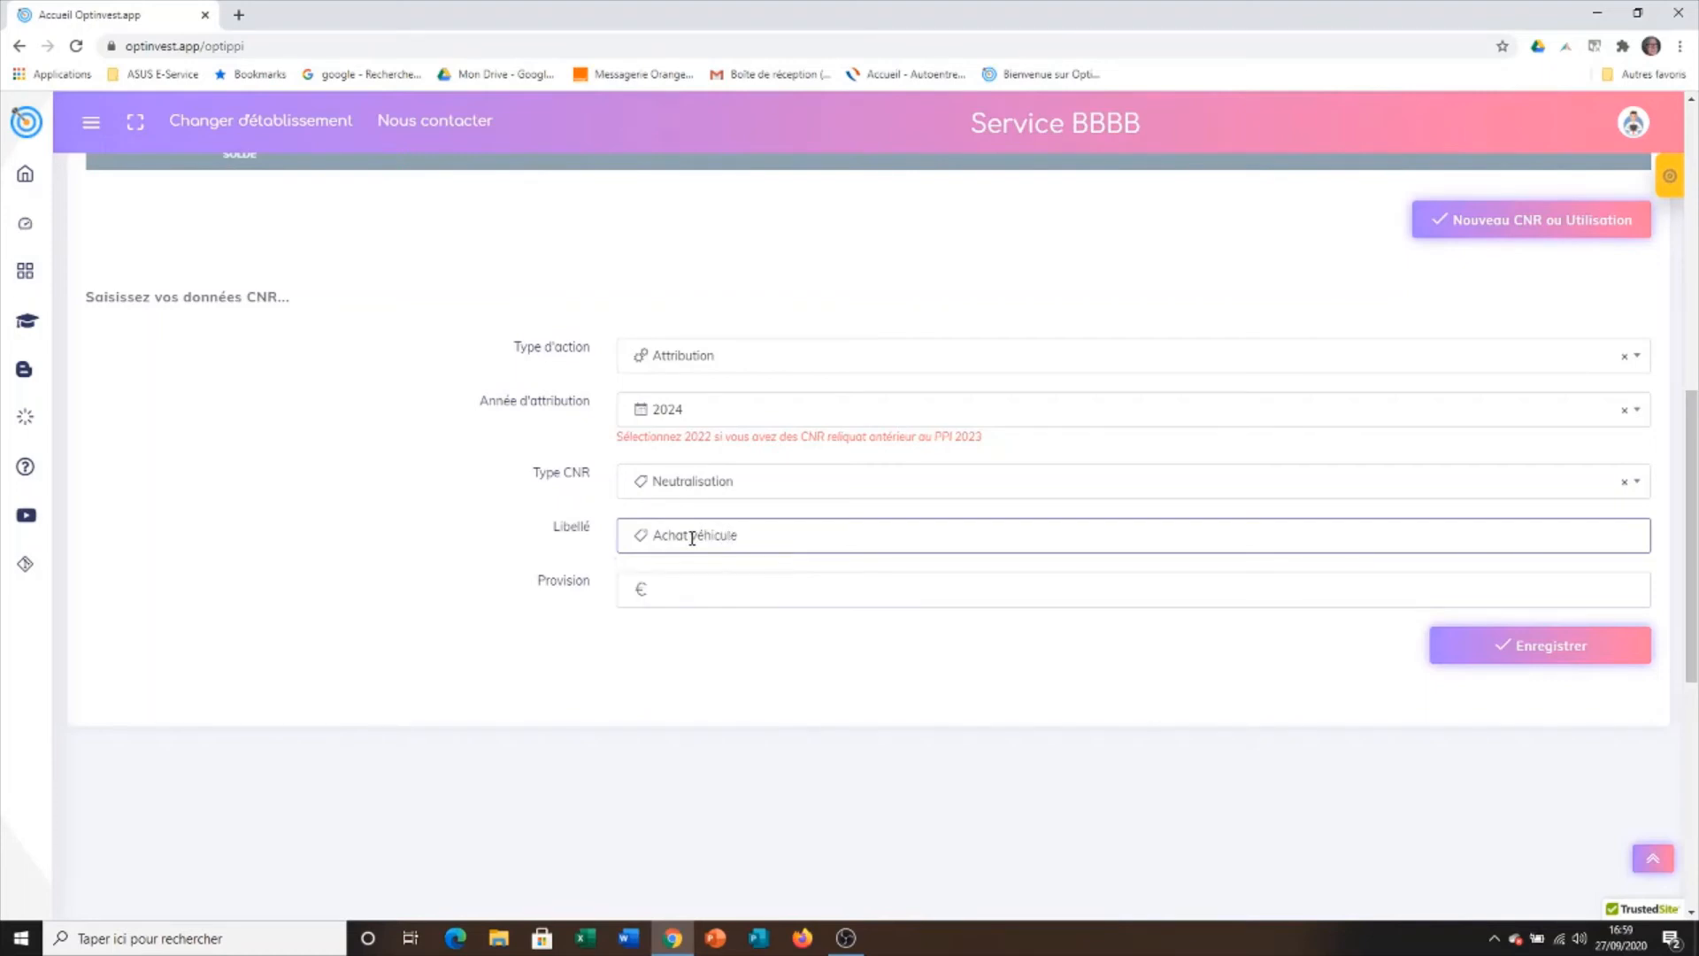
left_click(680, 587)
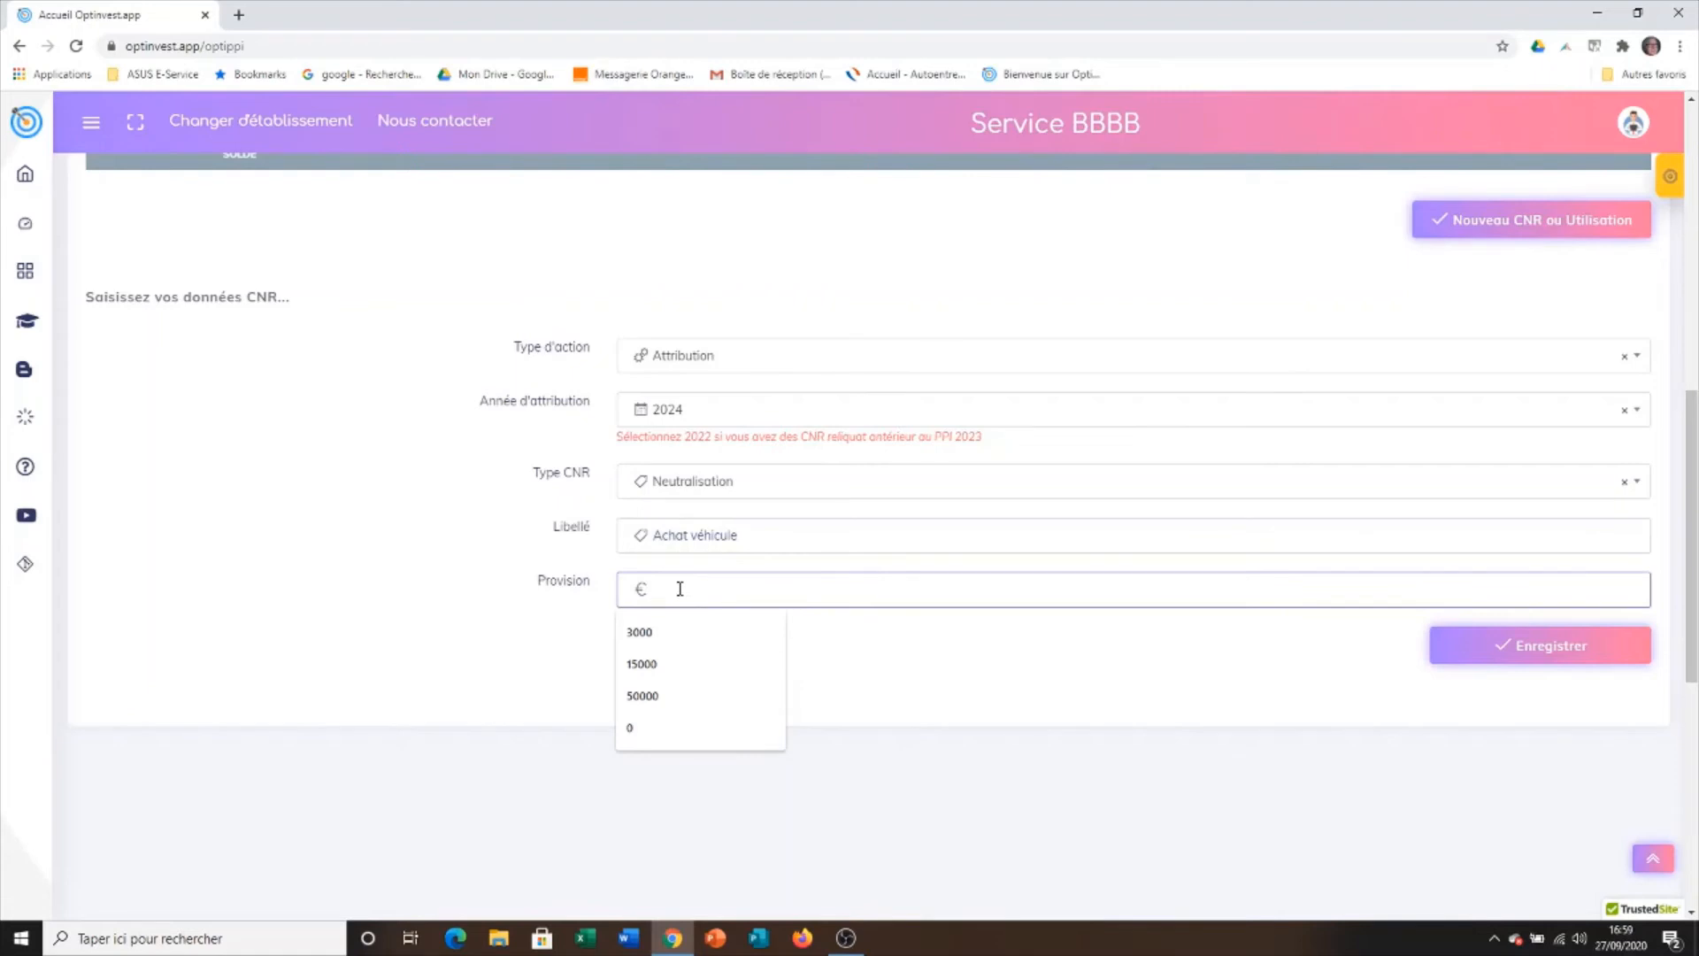
type("10000")
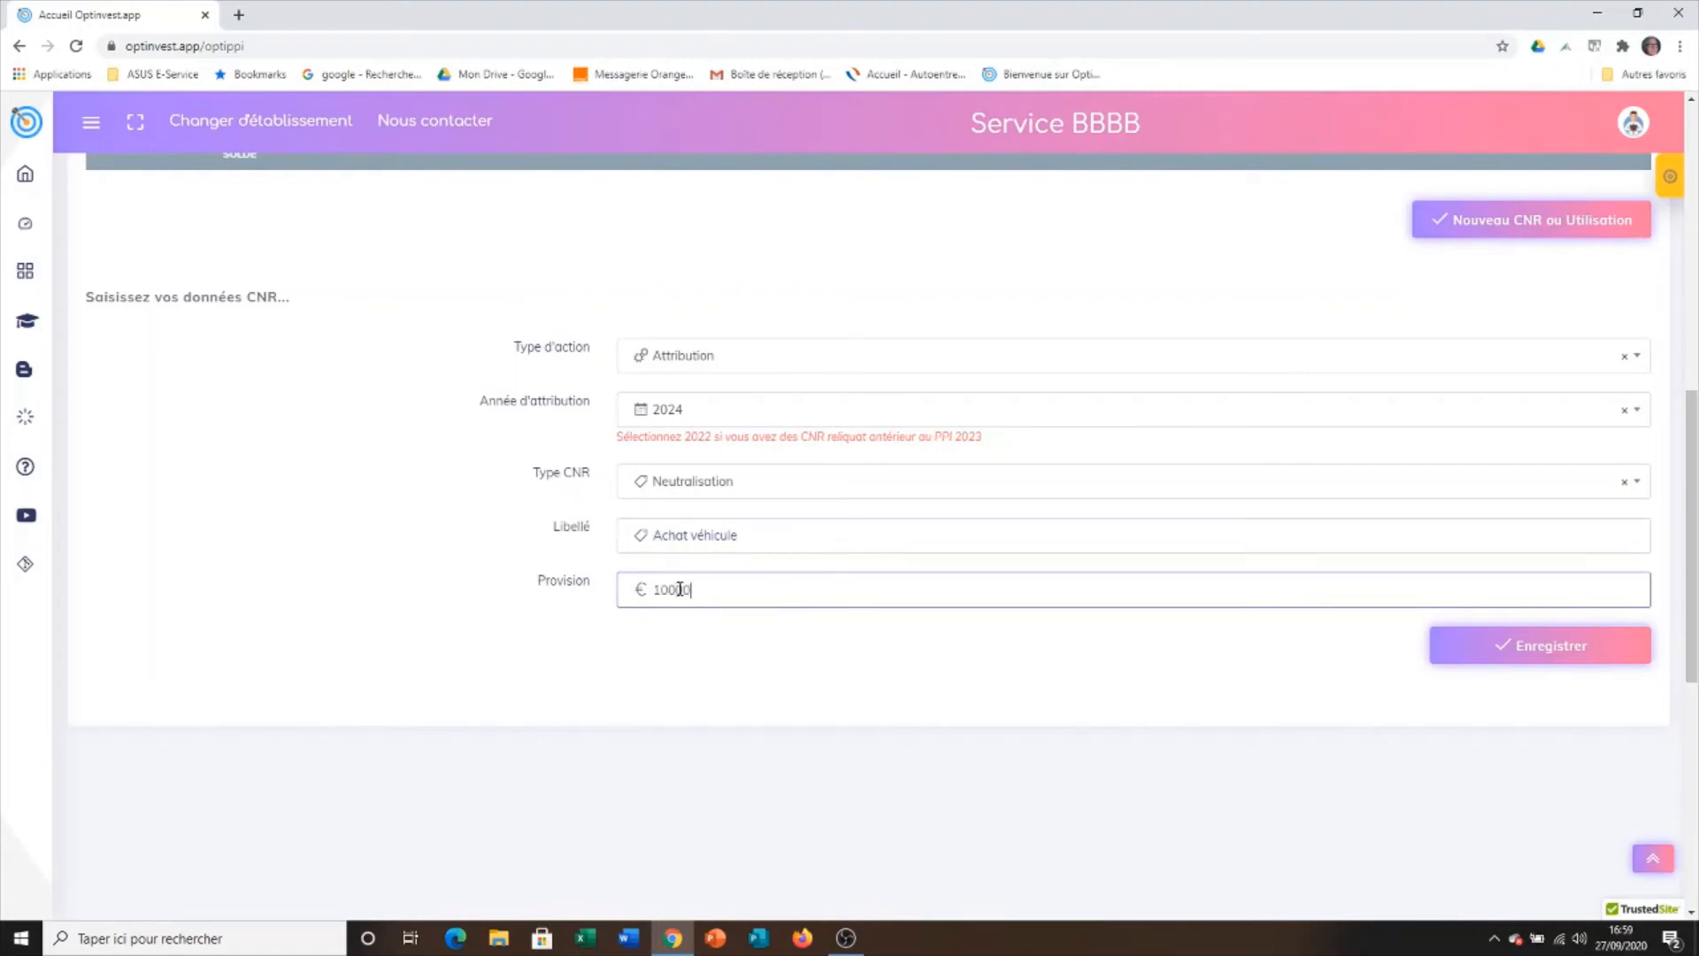
left_click(1531, 661)
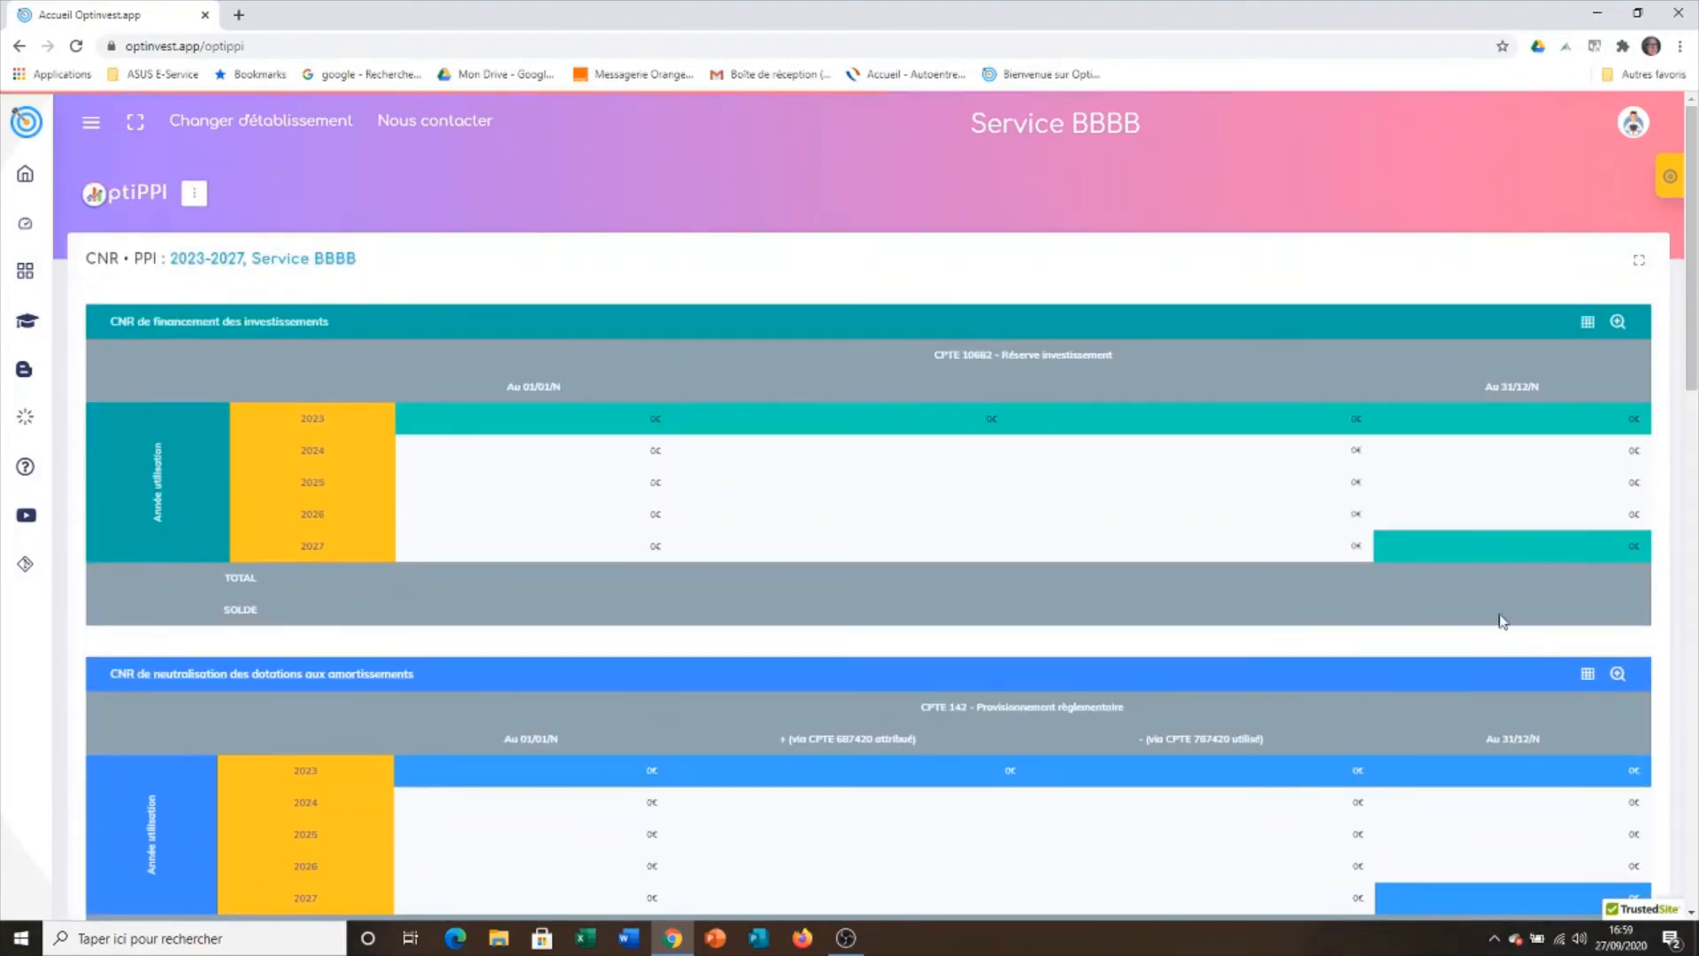
- Expand the CNR de neutralisation des dotations aux amortissements table to examine its provisions and reprises by year
scroll(1692, 339, "down", 4)
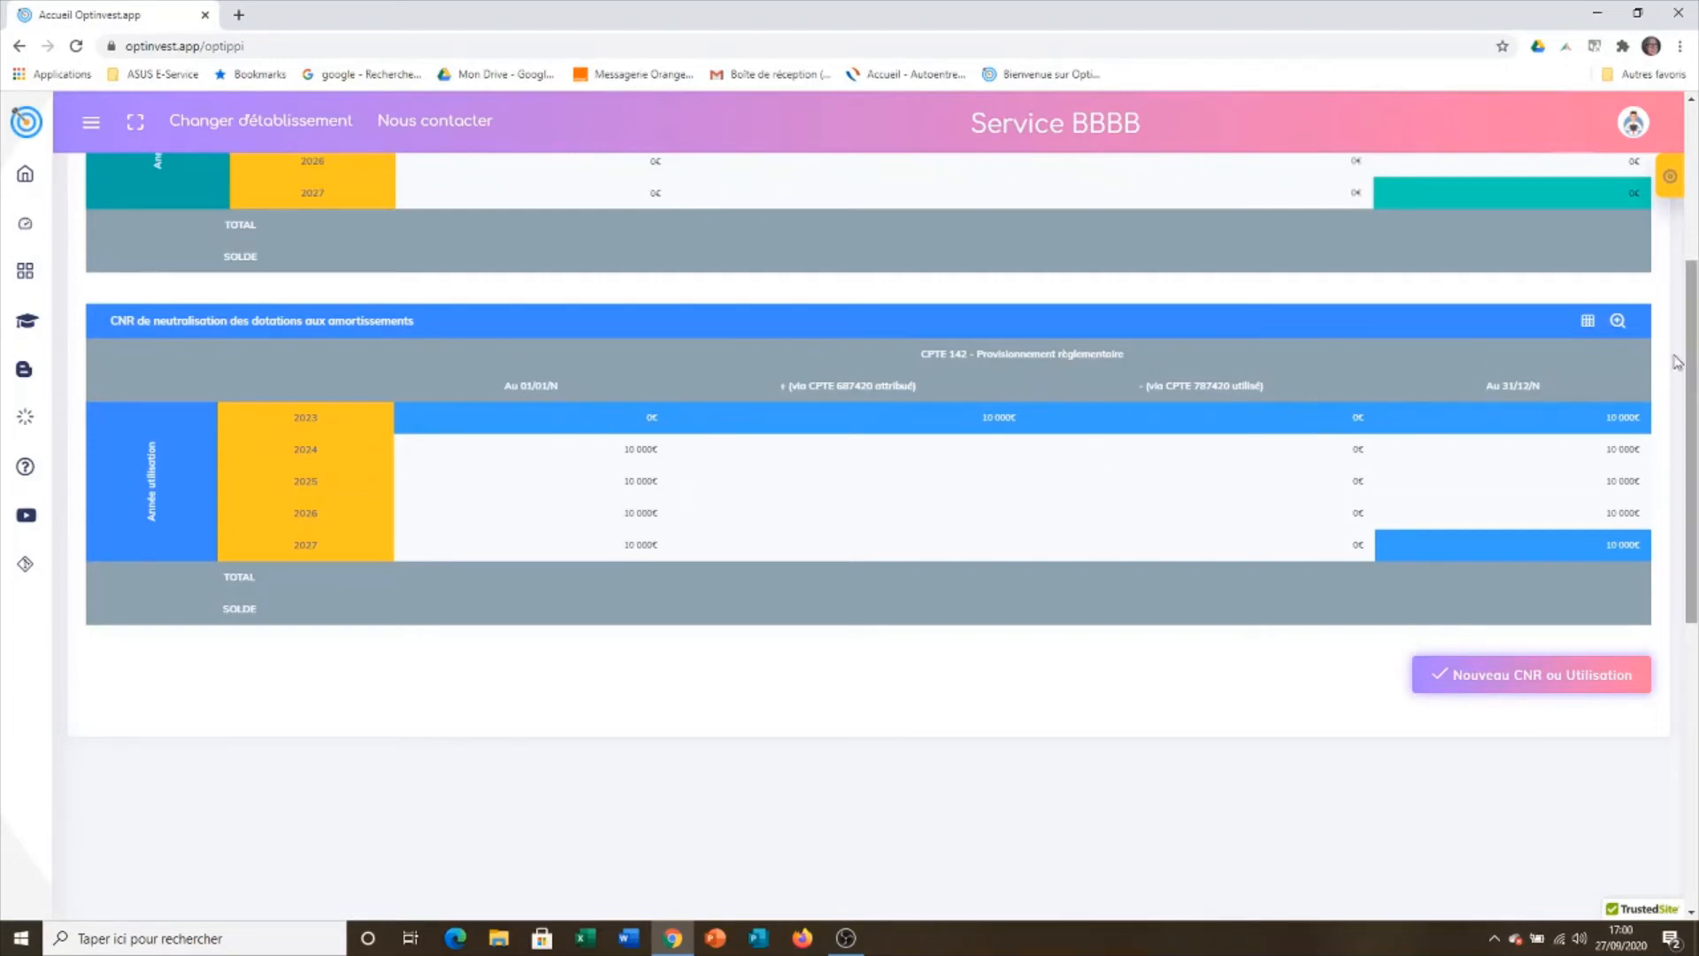
left_click(1617, 322)
left_click_drag(1691, 270, 1648, 416)
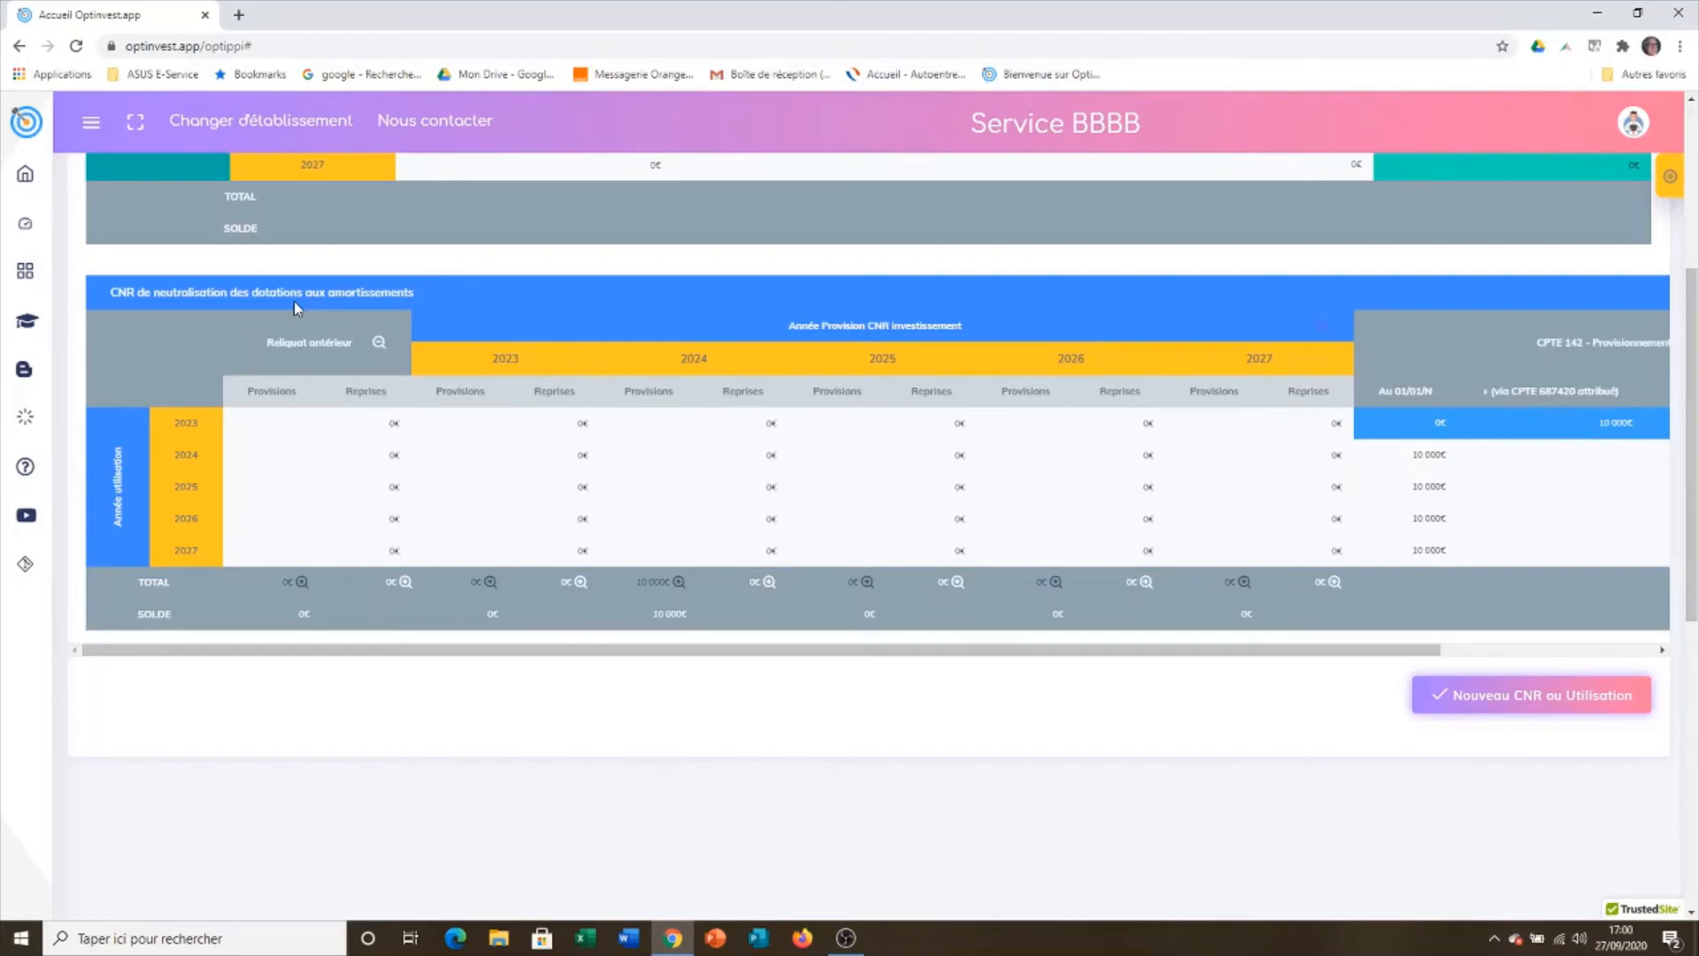
- Start a new CNR entry with action type Utilisation, utilisation year 2025, CNR type Neutralisation and attribution year 2024
left_click(1573, 708)
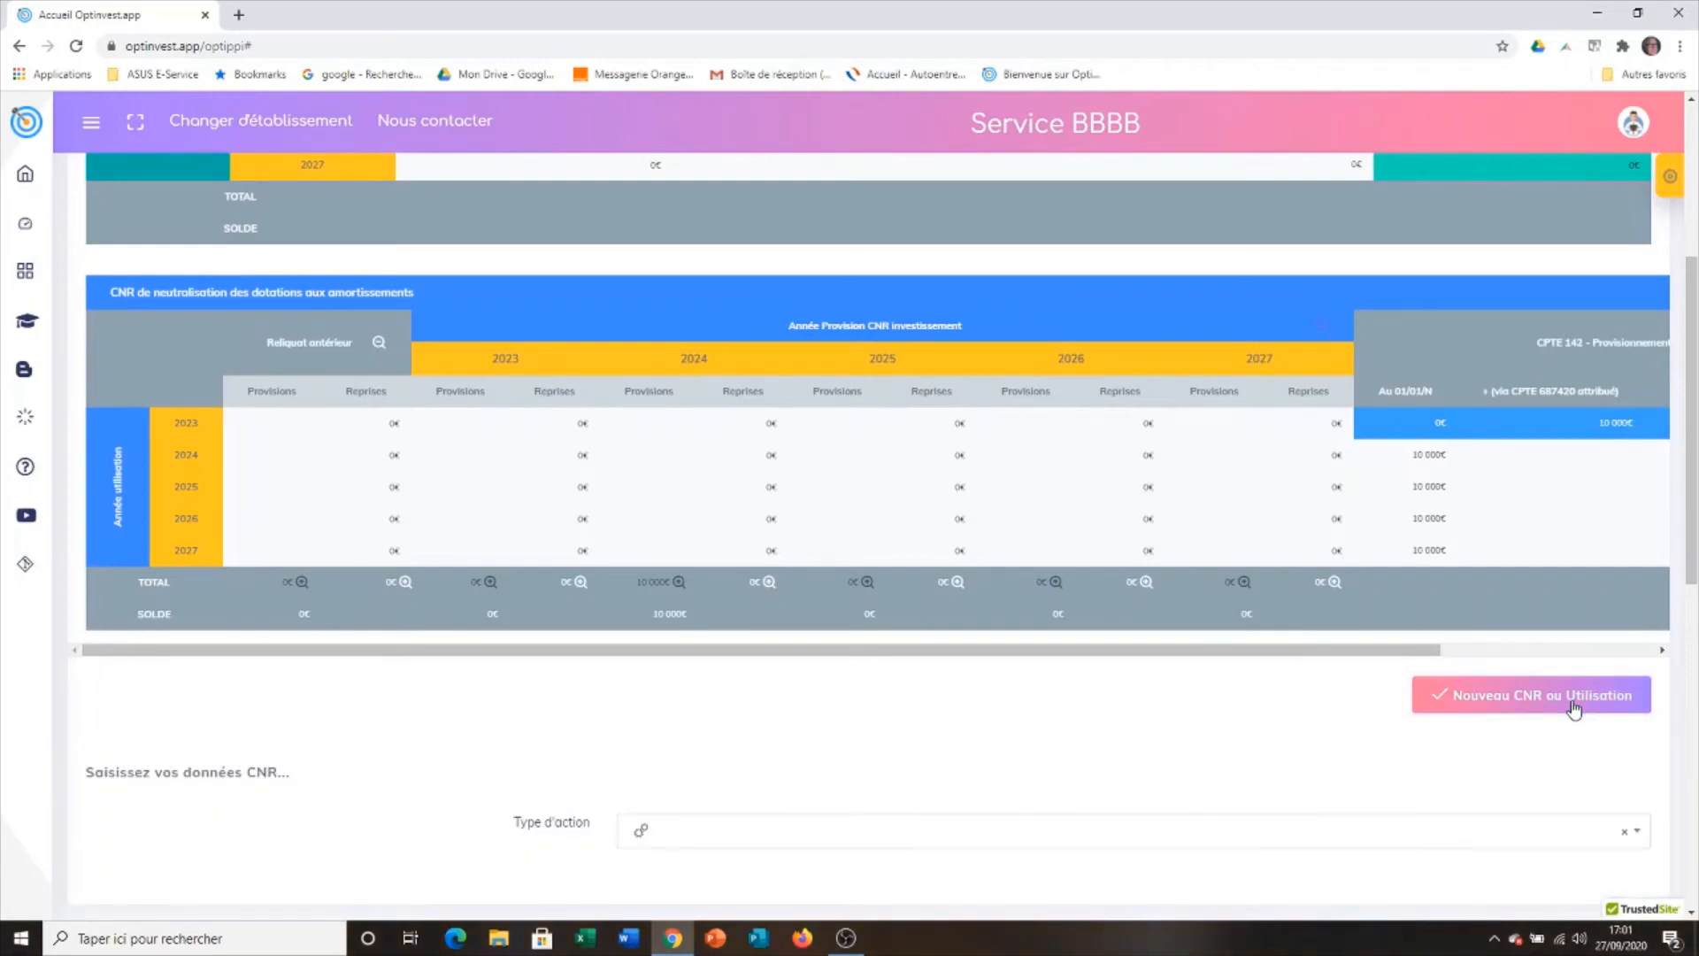
left_click(1634, 836)
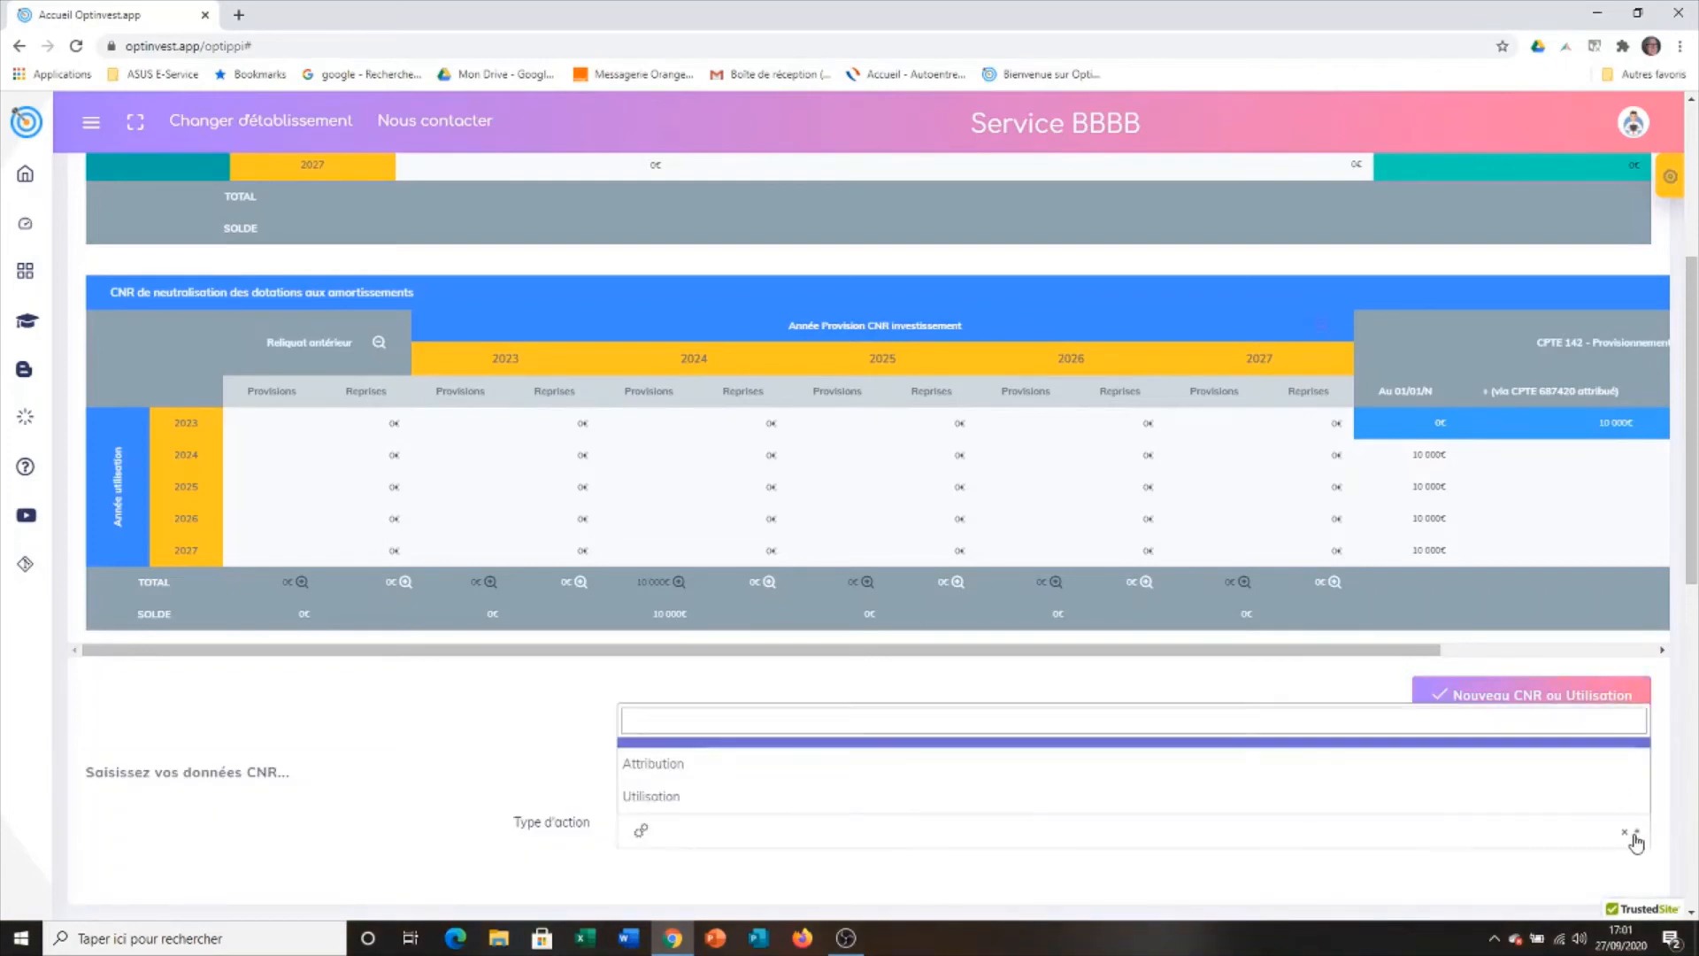
left_click(662, 796)
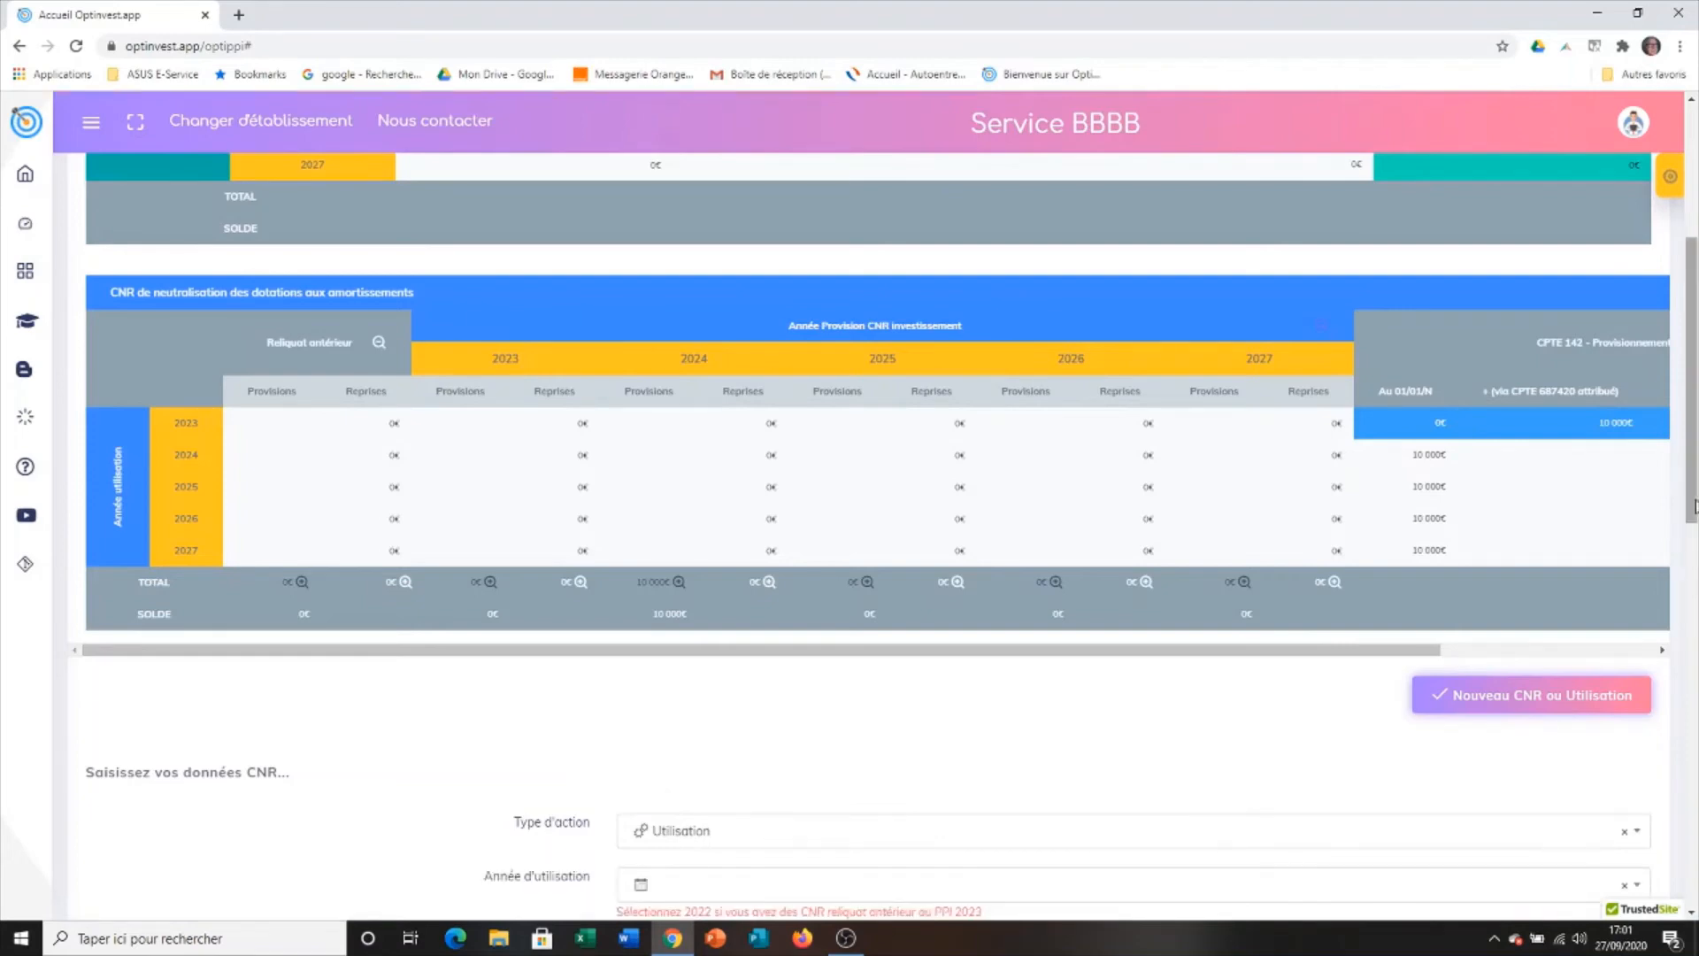
left_click_drag(1692, 487, 1606, 612)
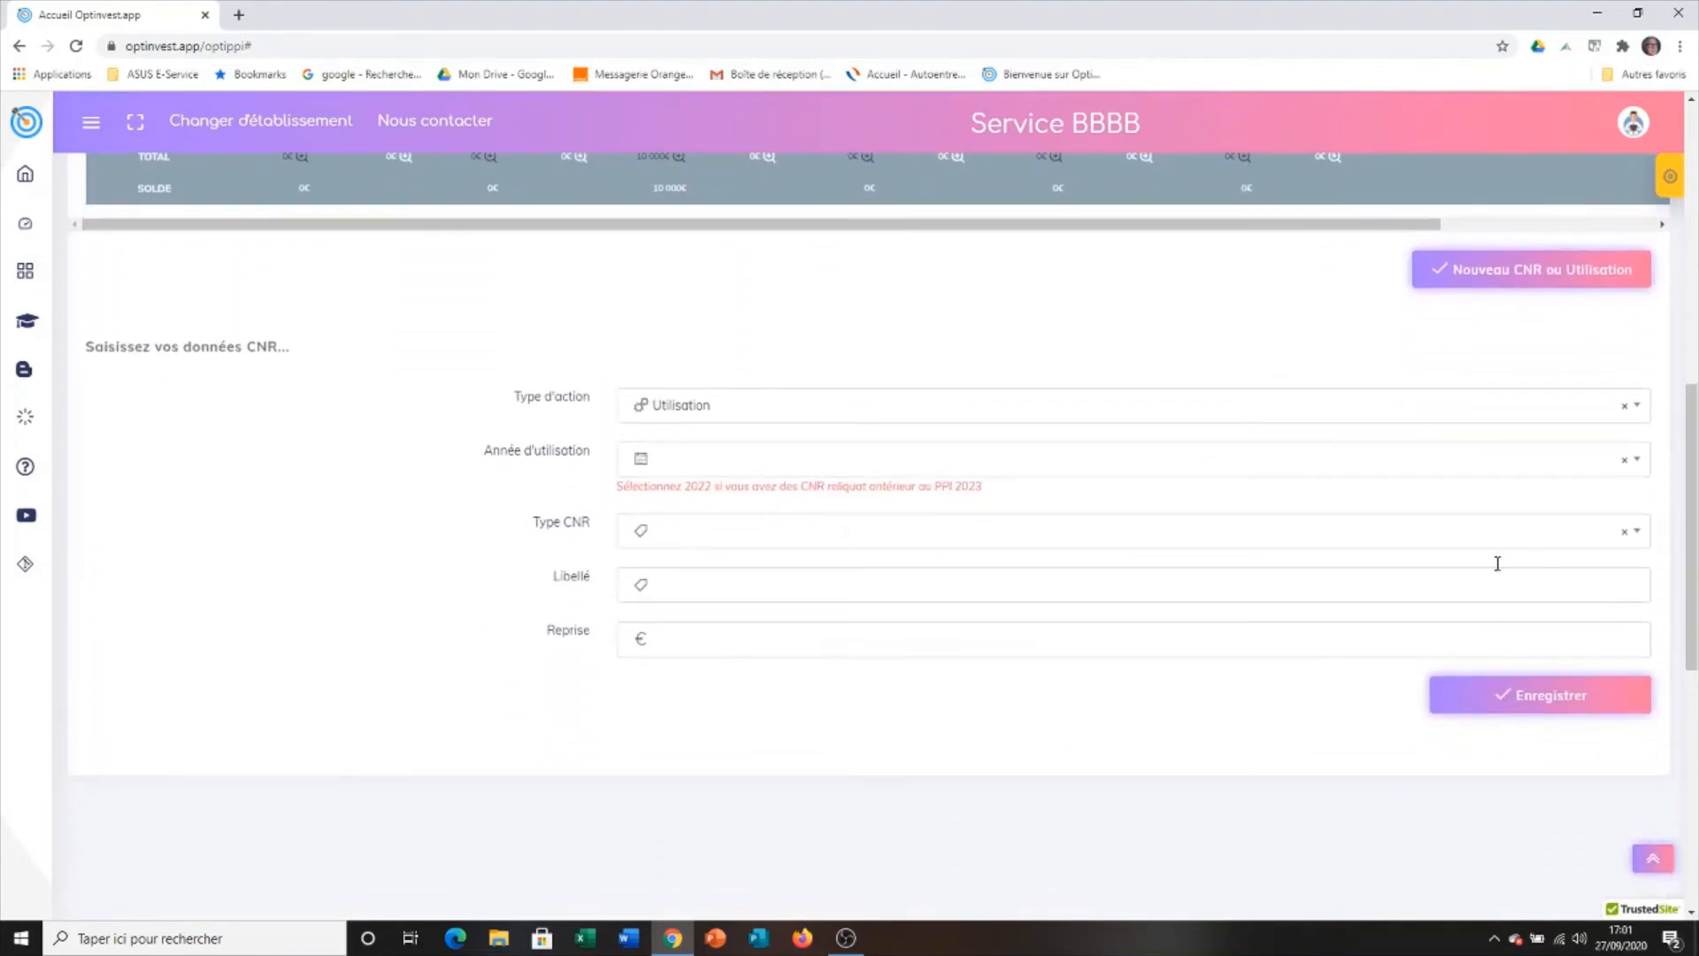
left_click(1636, 460)
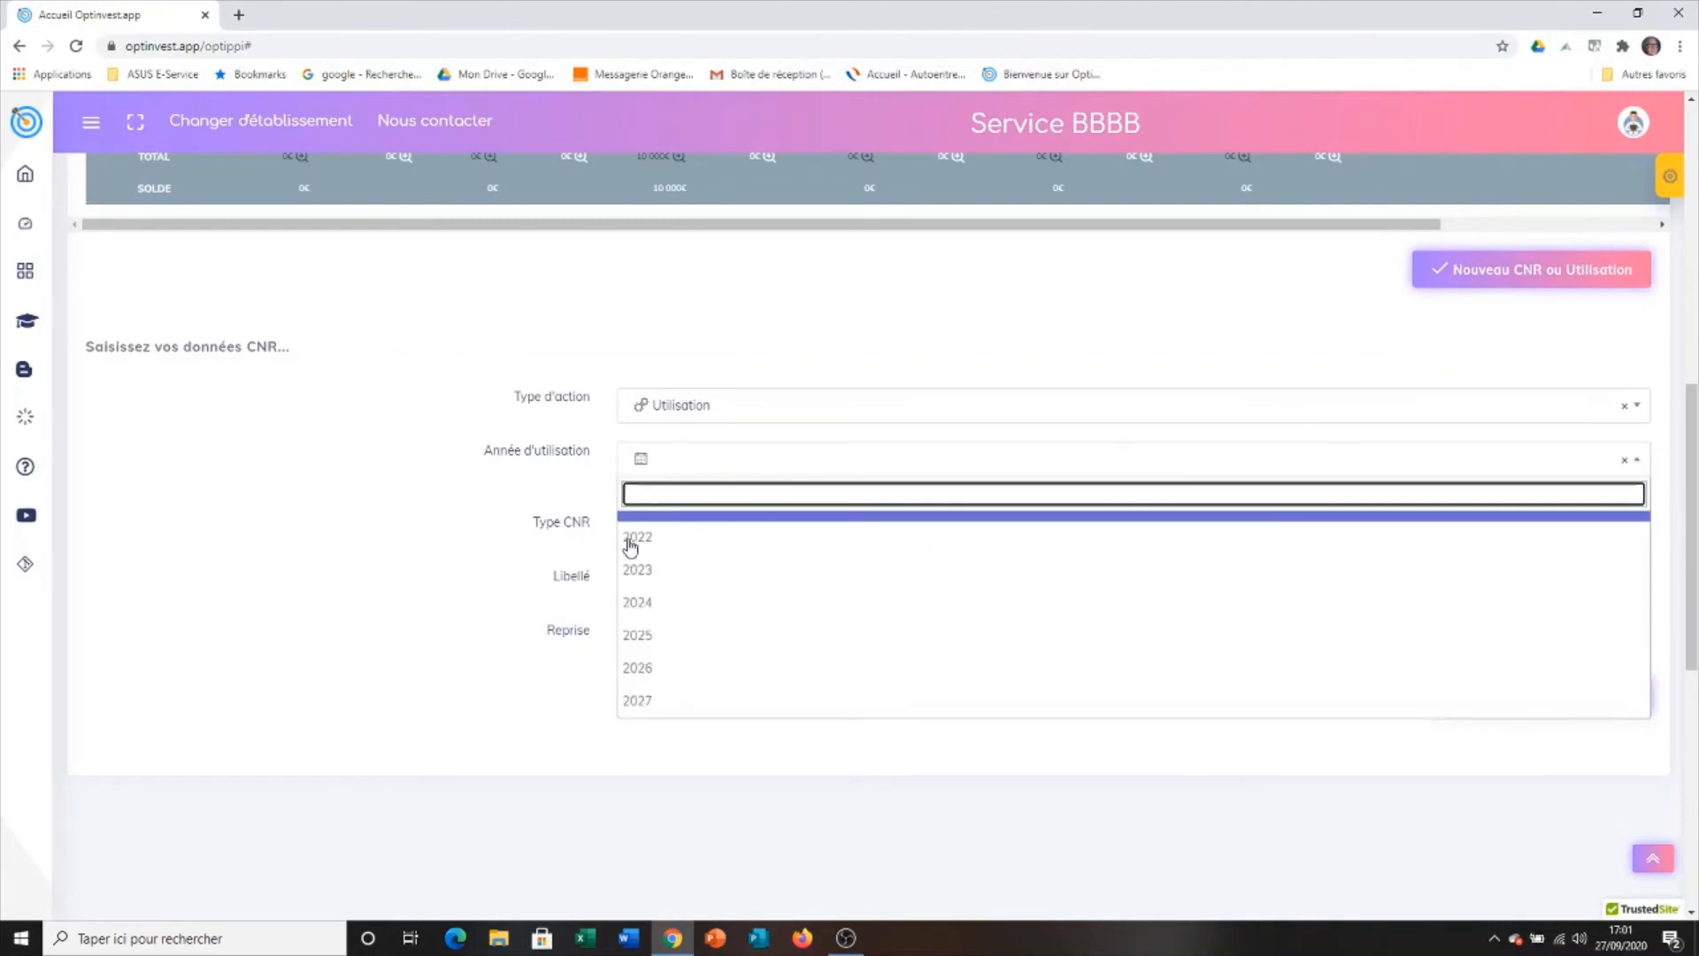
left_click(645, 634)
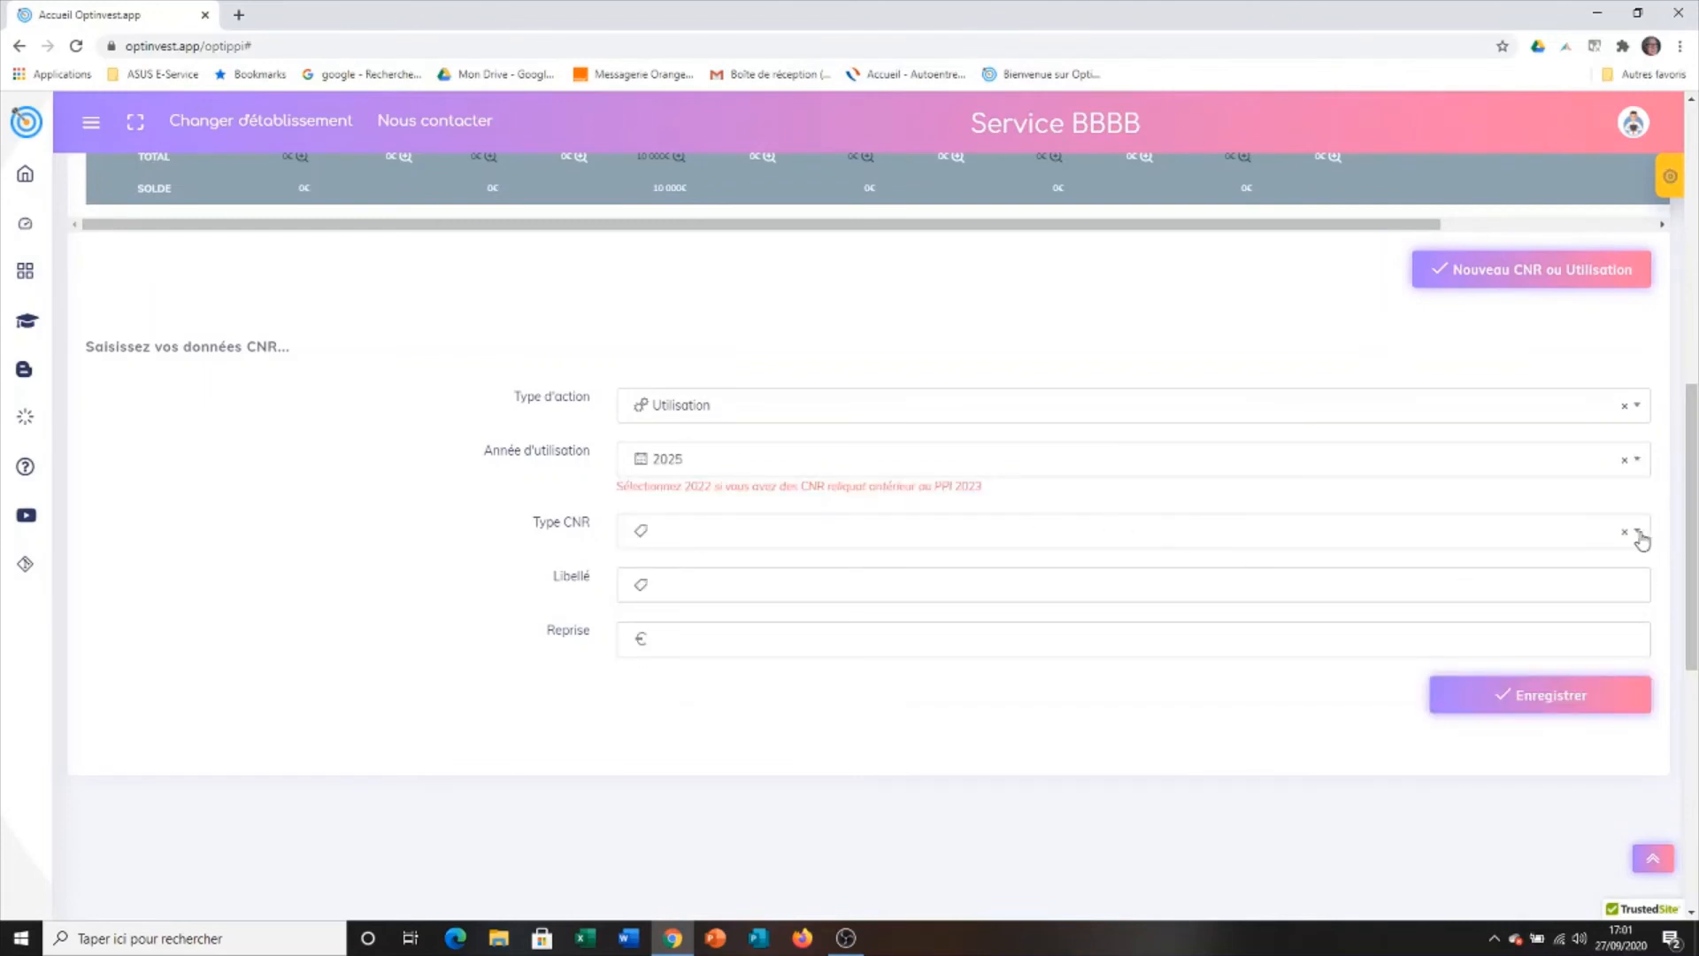
left_click(1636, 532)
left_click(649, 642)
left_click(675, 594)
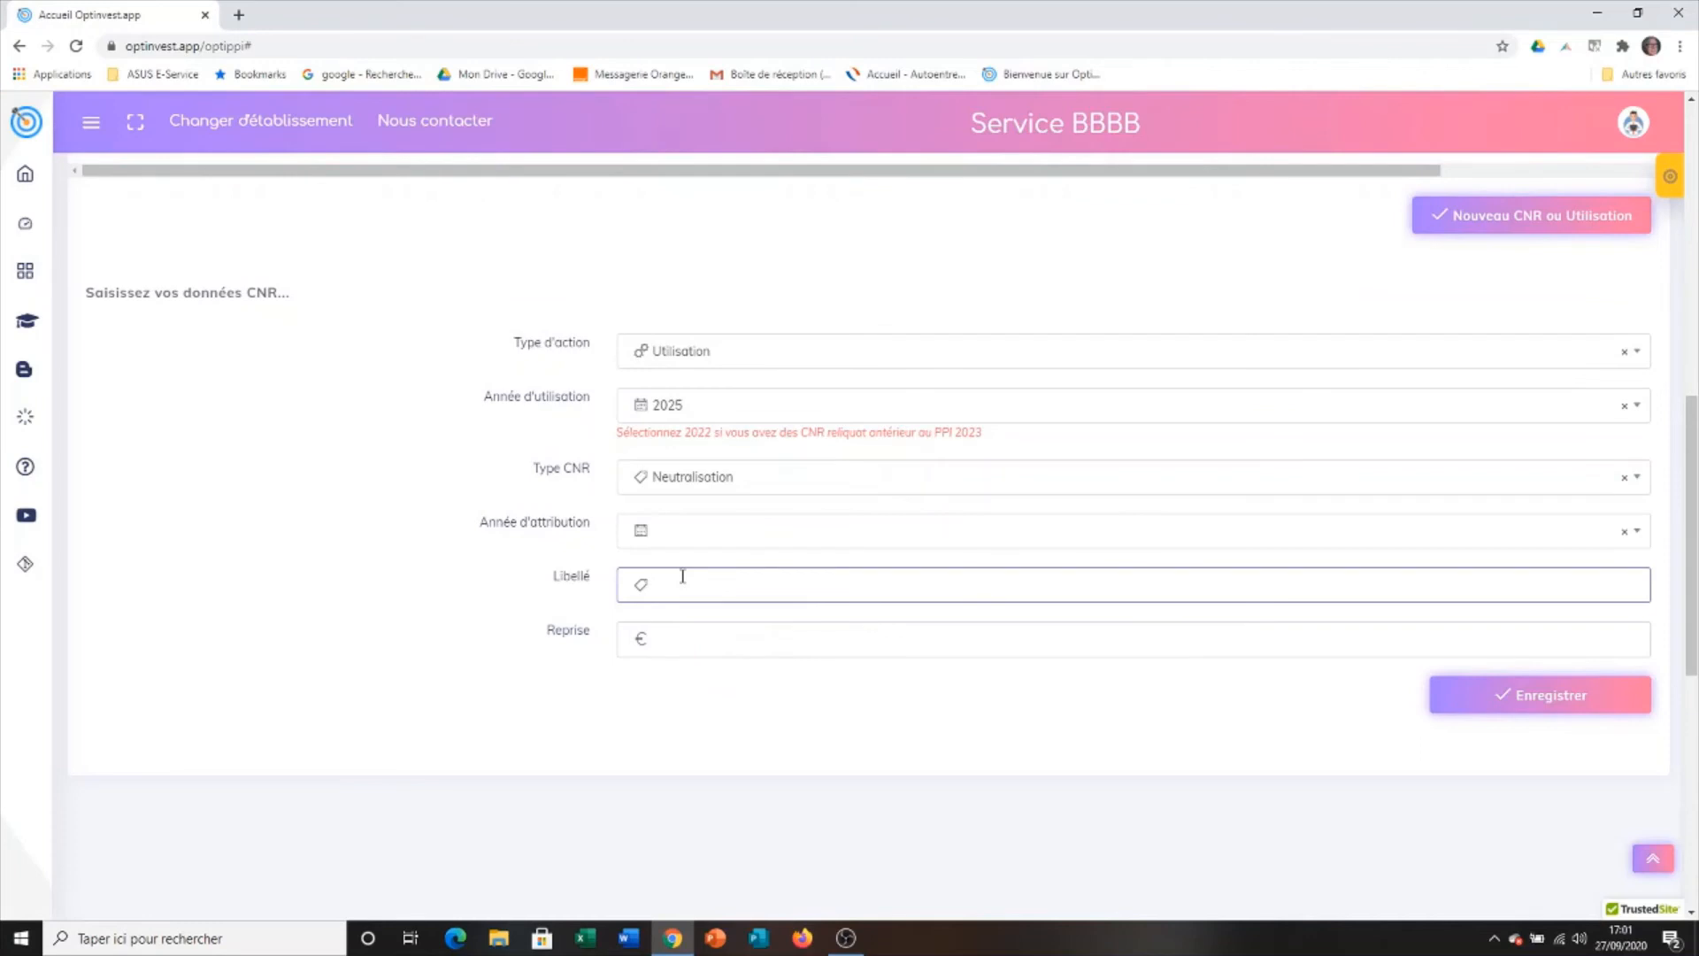
left_click(1637, 531)
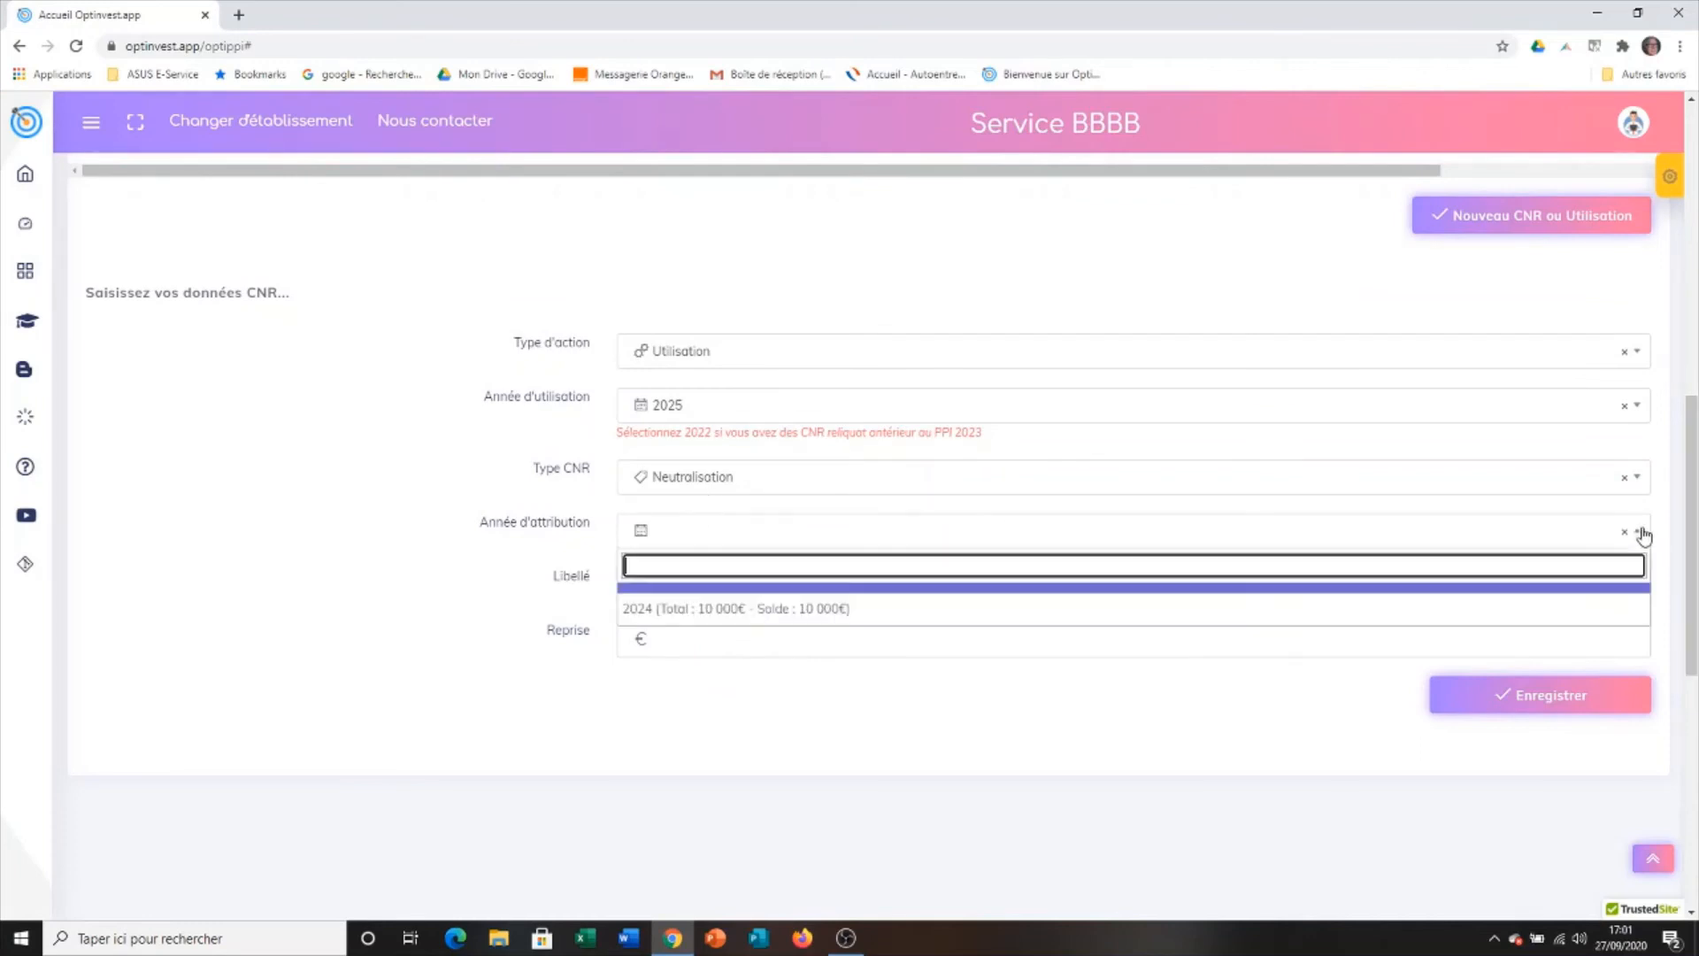
left_click(663, 610)
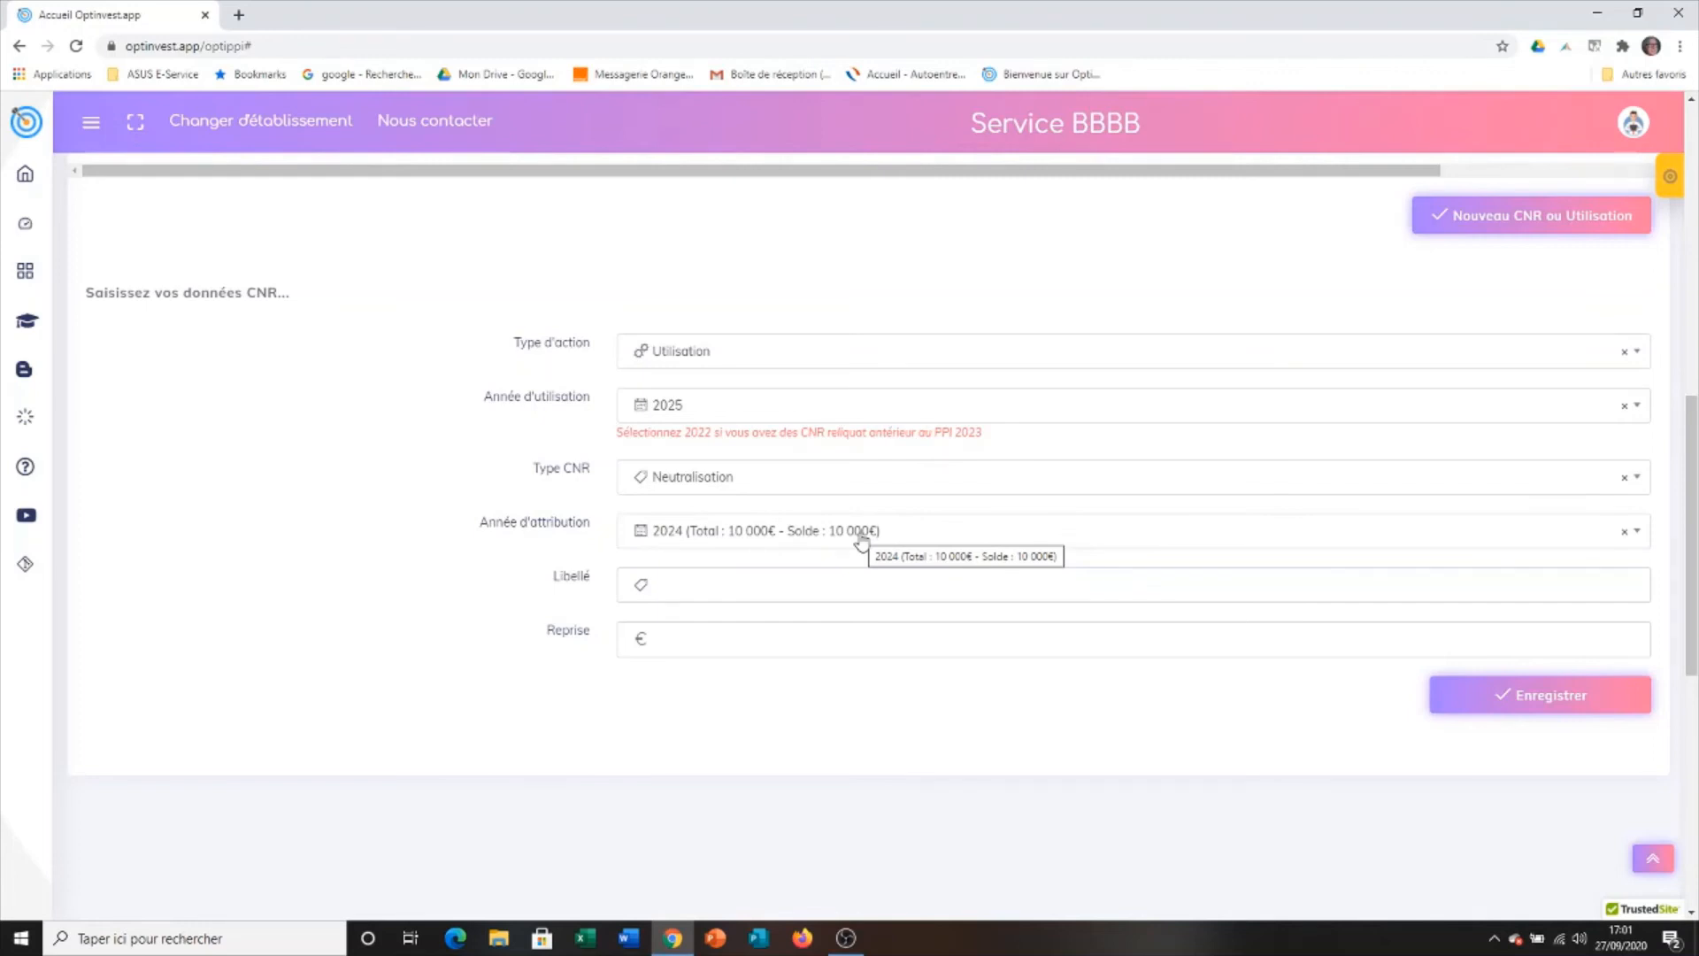
- Label the CNR utilisation "Achat véhicule", give it a reprise of 2000 €, and save it
left_click(687, 584)
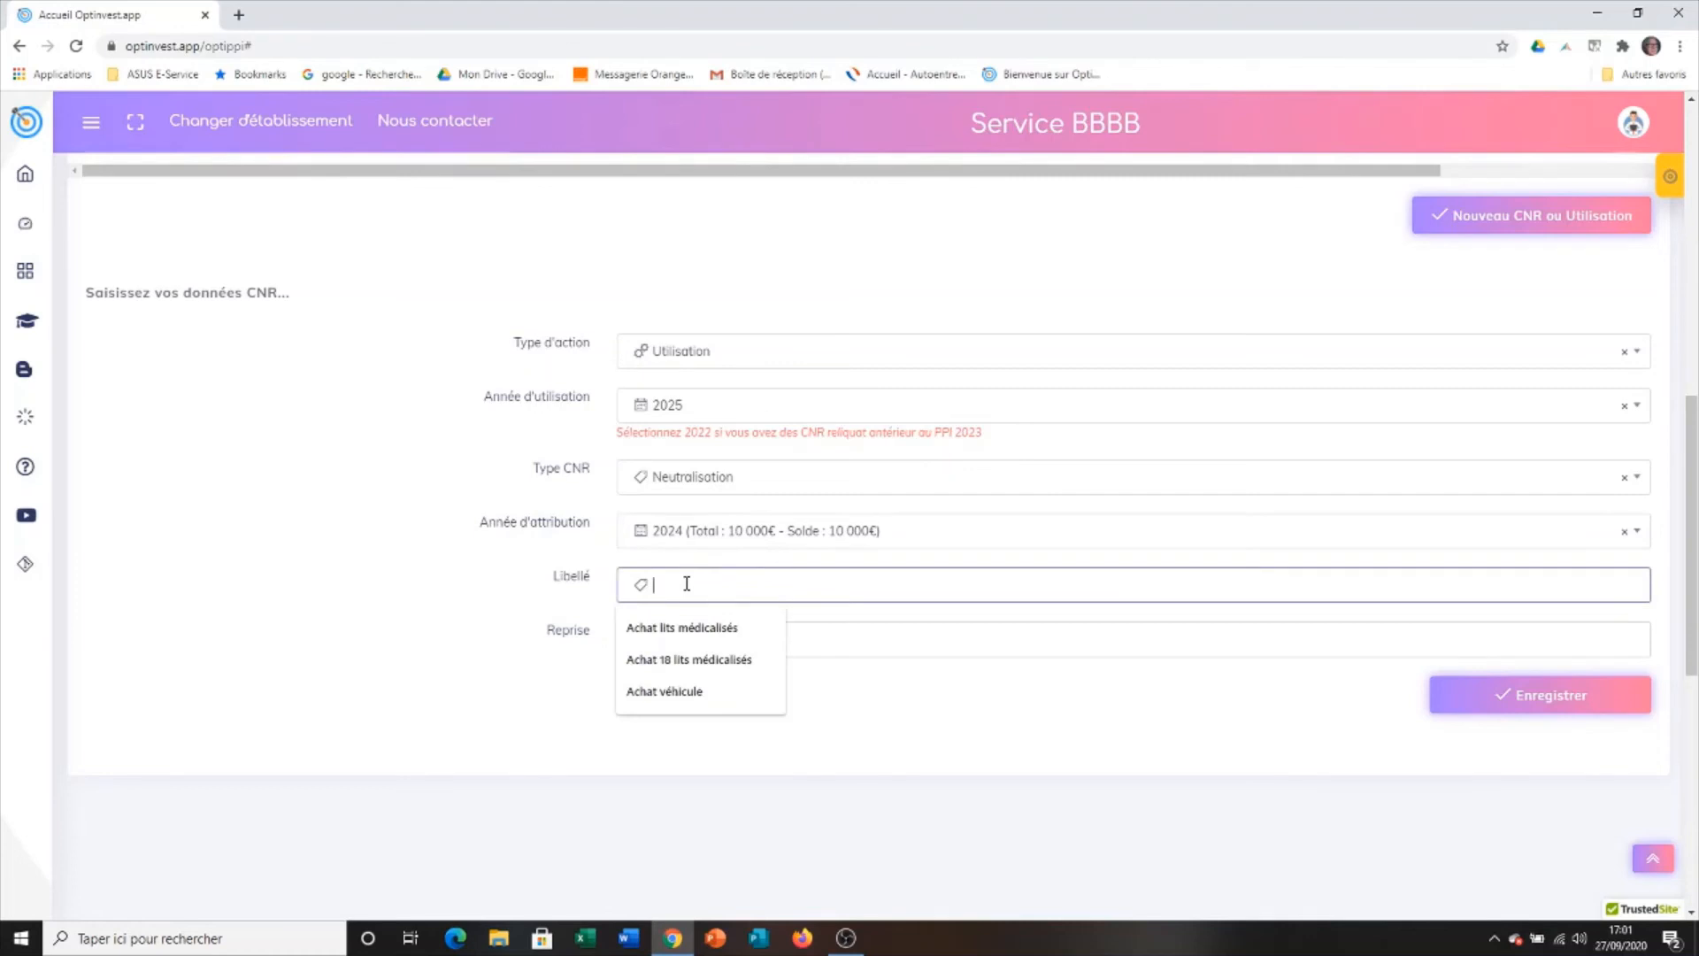
left_click(651, 695)
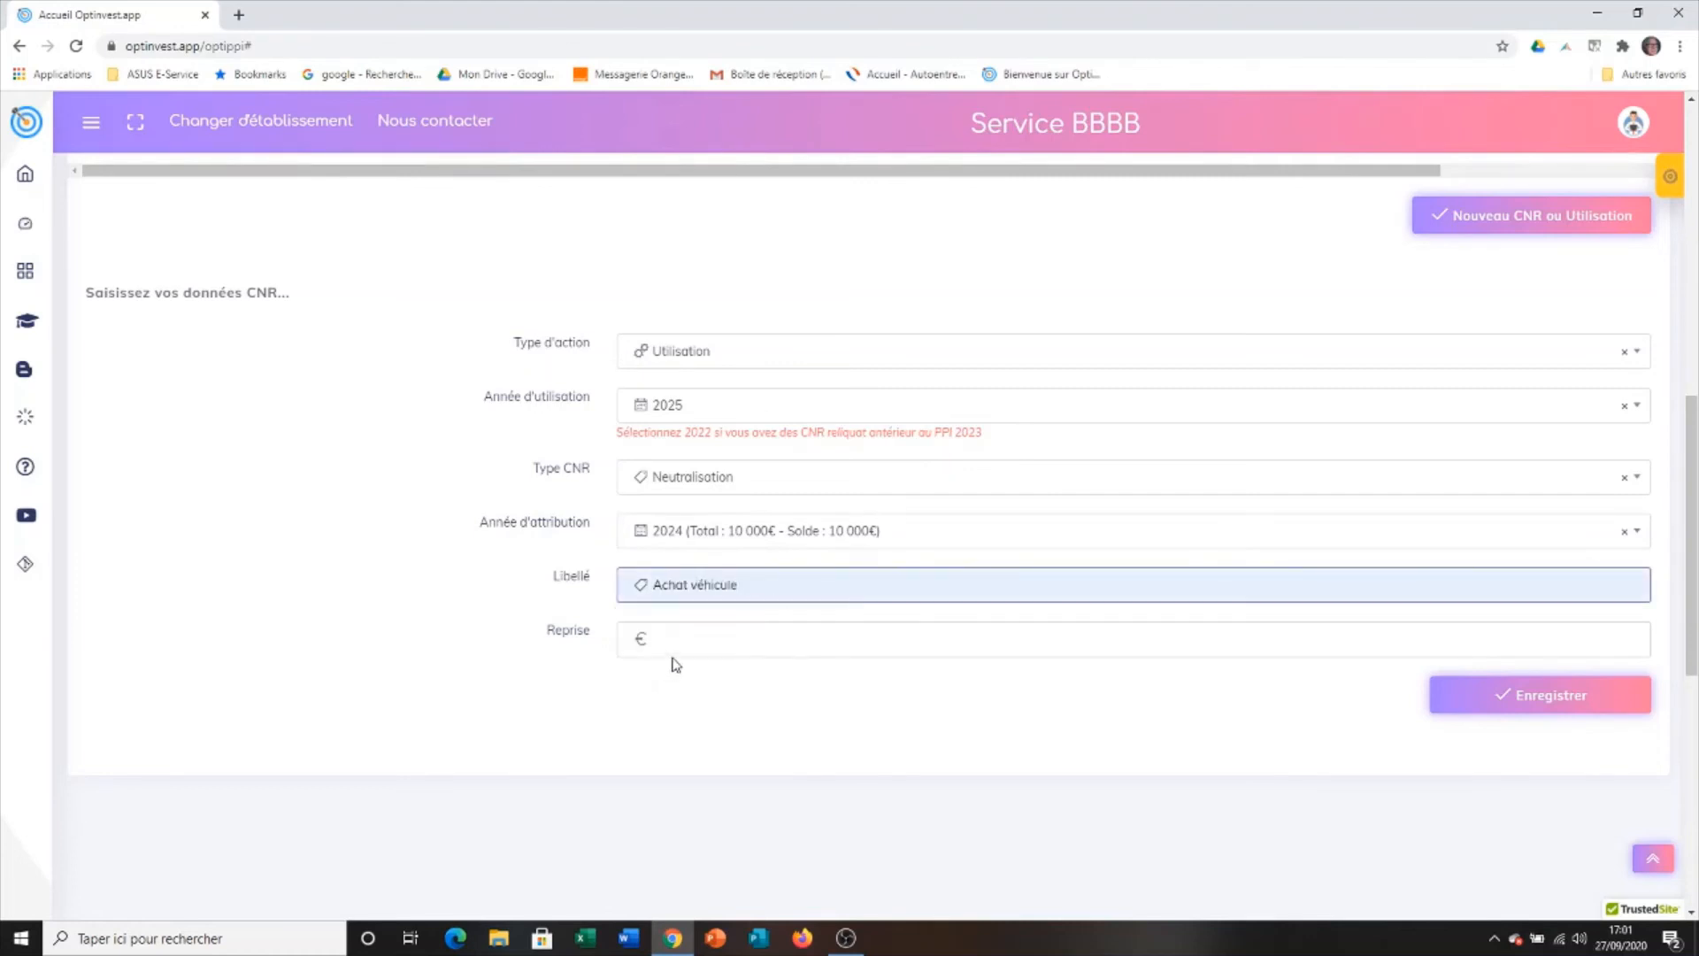
left_click(696, 637)
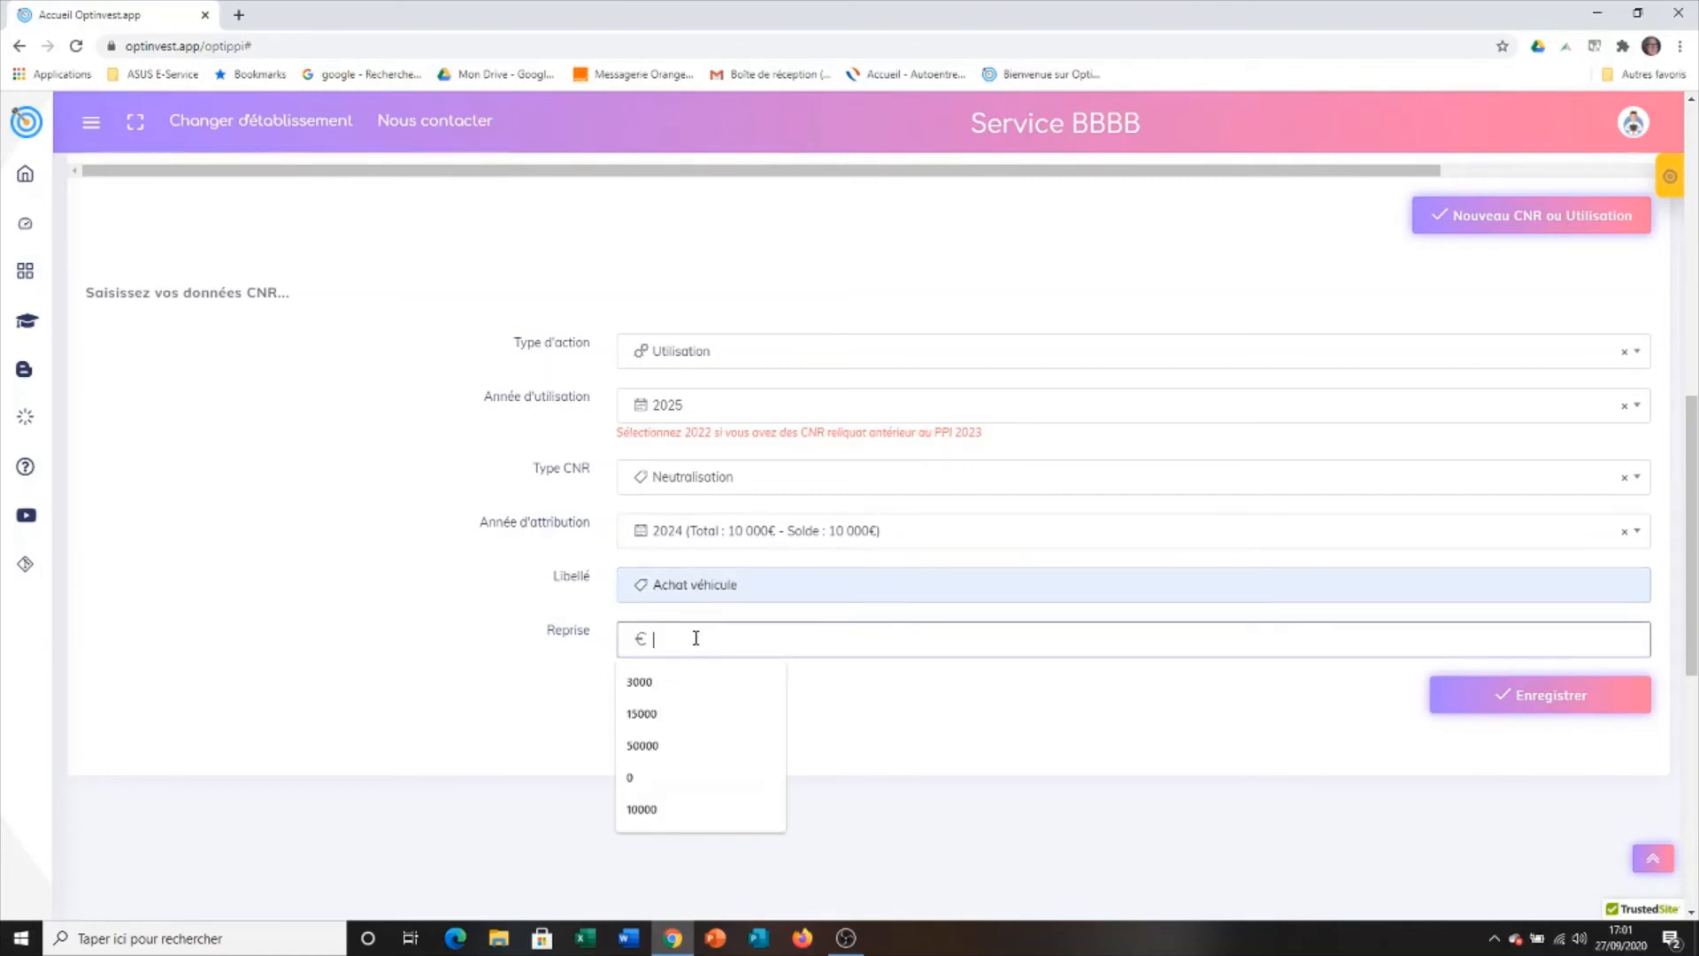
type("2000")
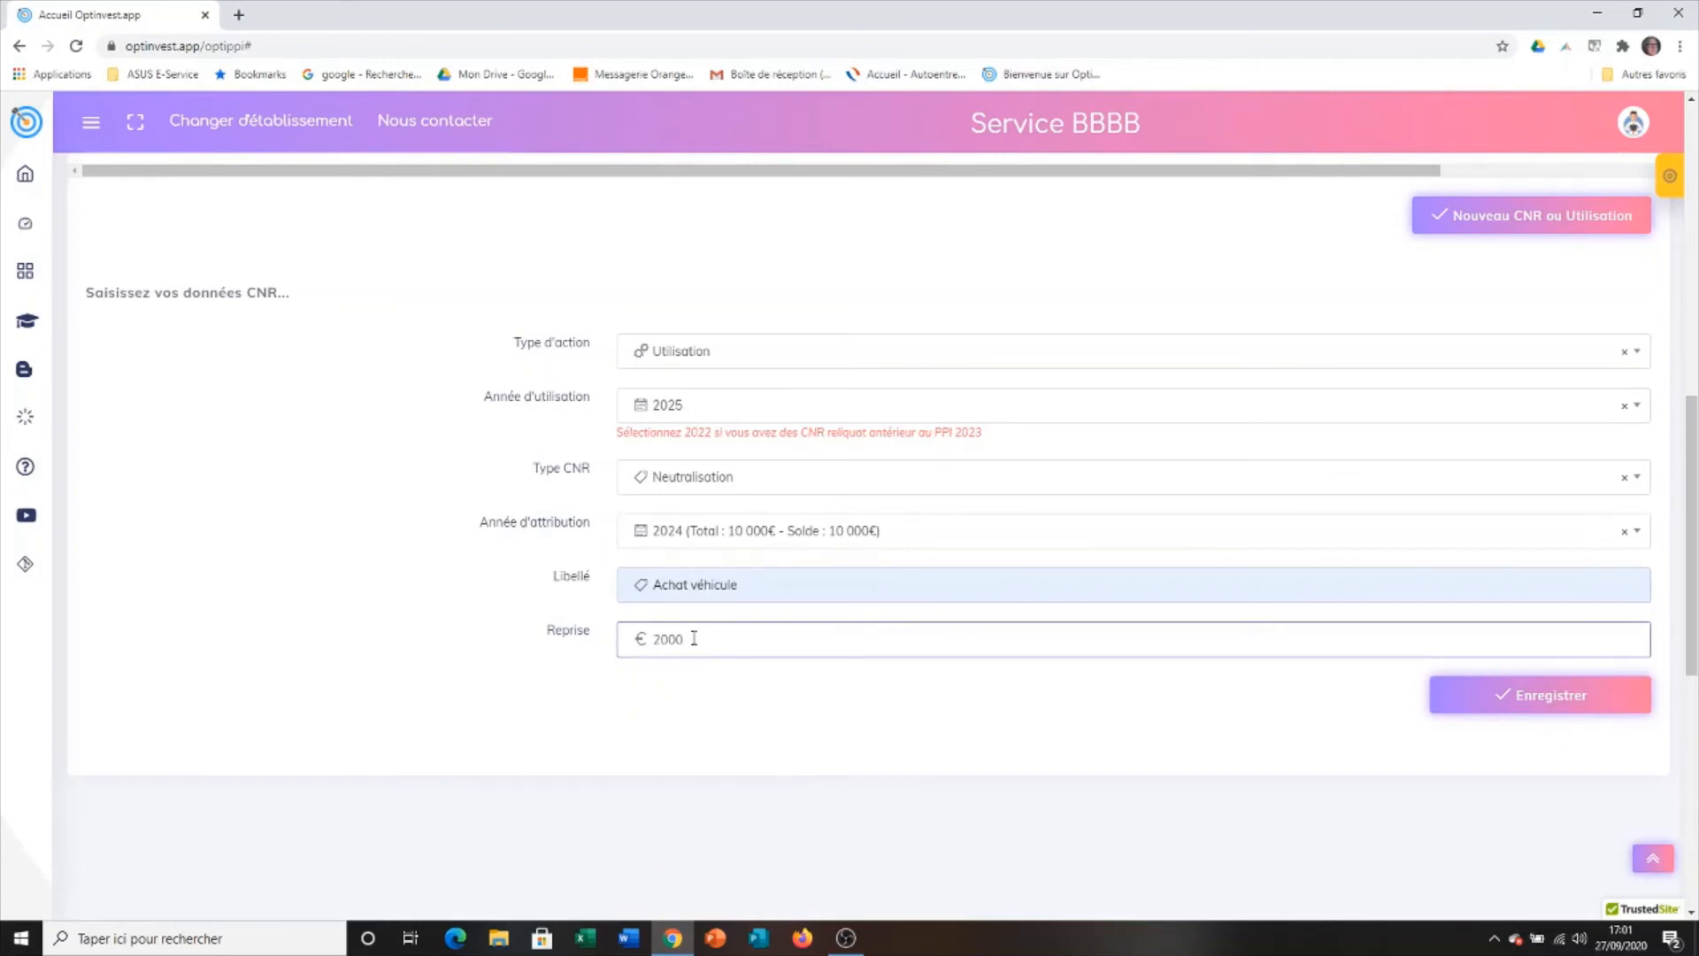
left_click(1576, 696)
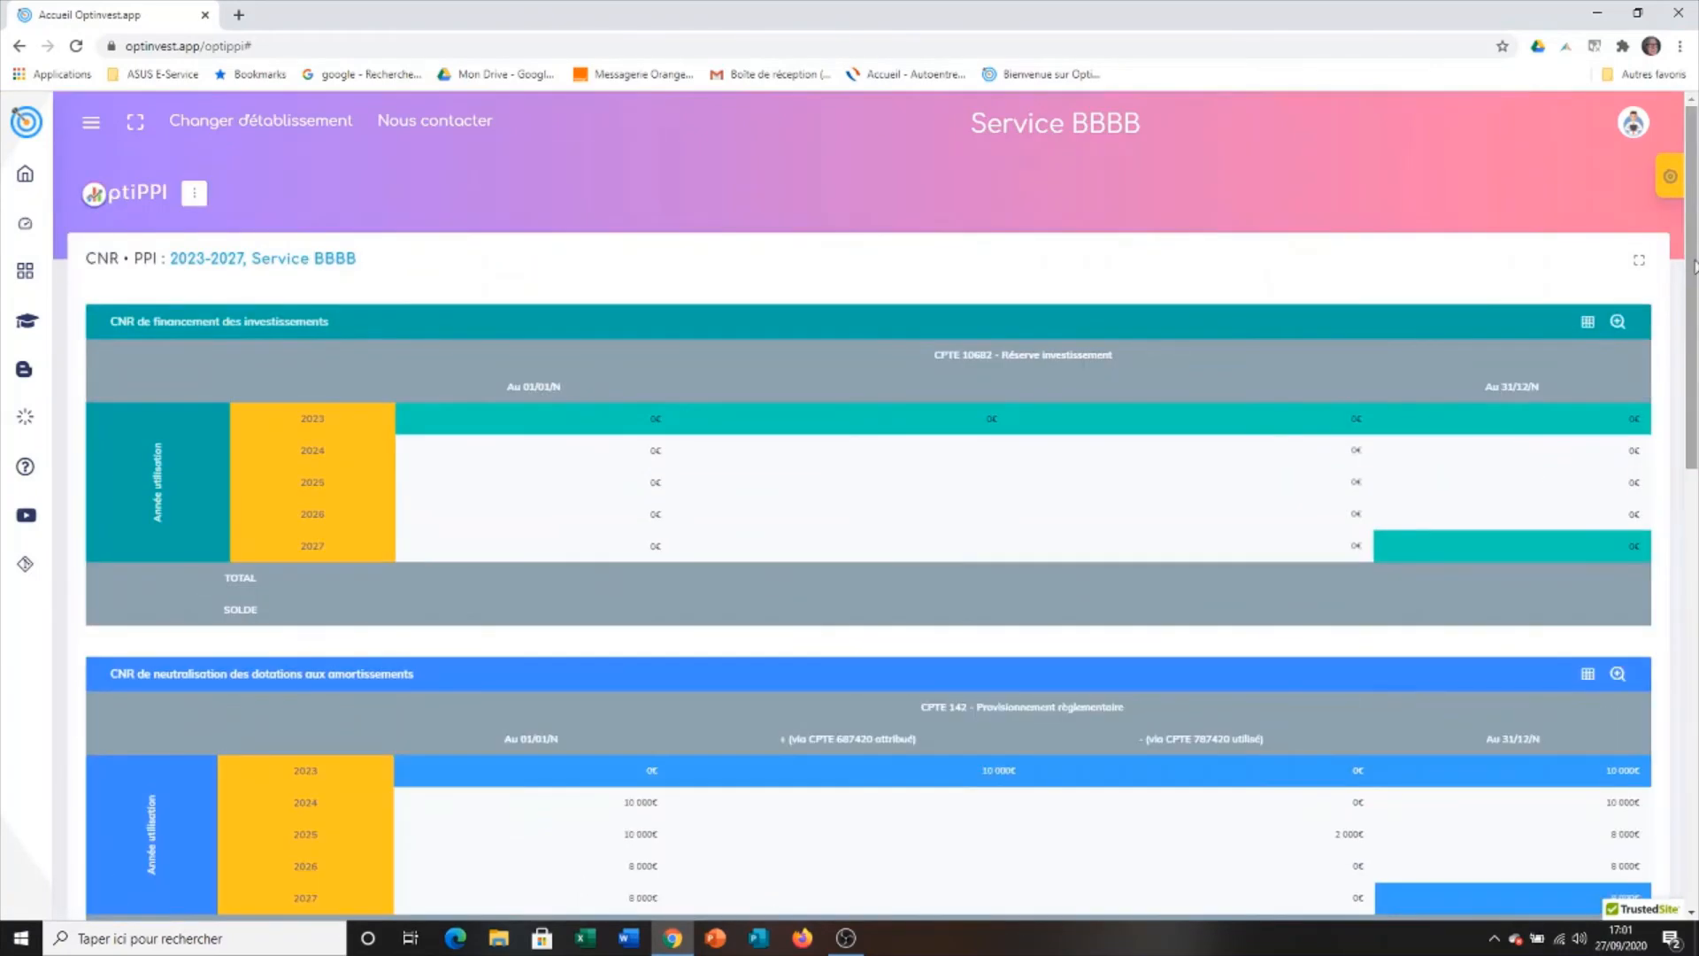
- Expand the neutralisation CNR table again and examine the yearly reprises and the CPTE 142 provision columns
scroll(1686, 262, "down", 5)
left_click(1617, 279)
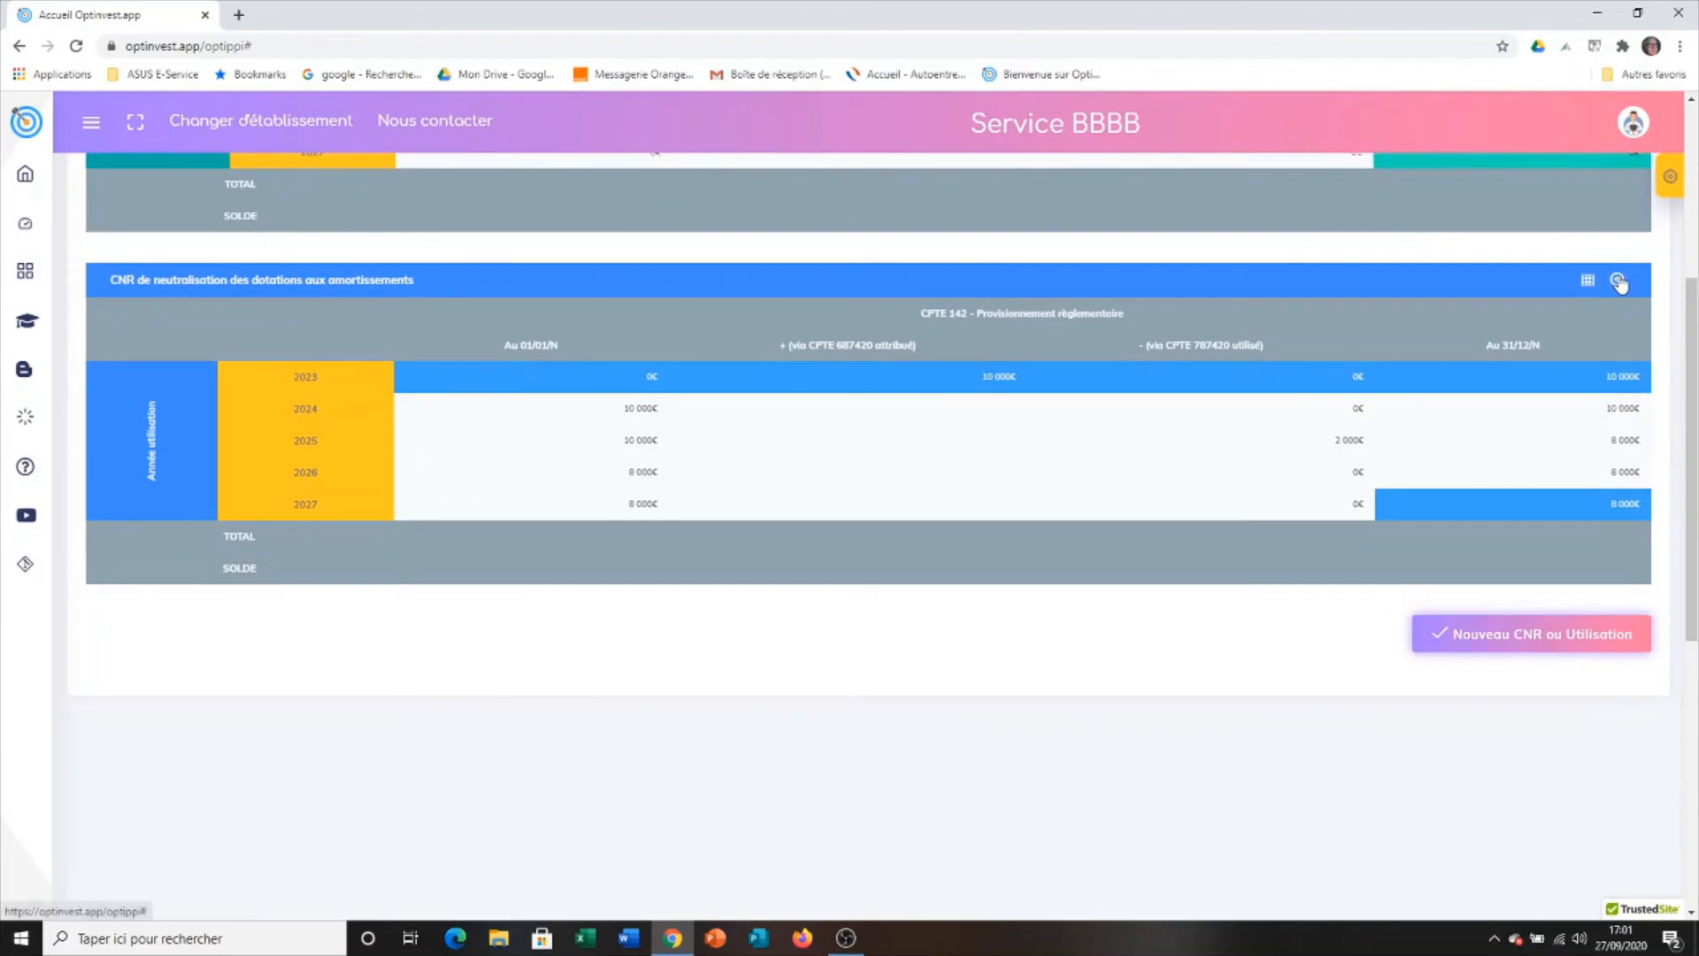
scroll(1692, 327, "down", 5)
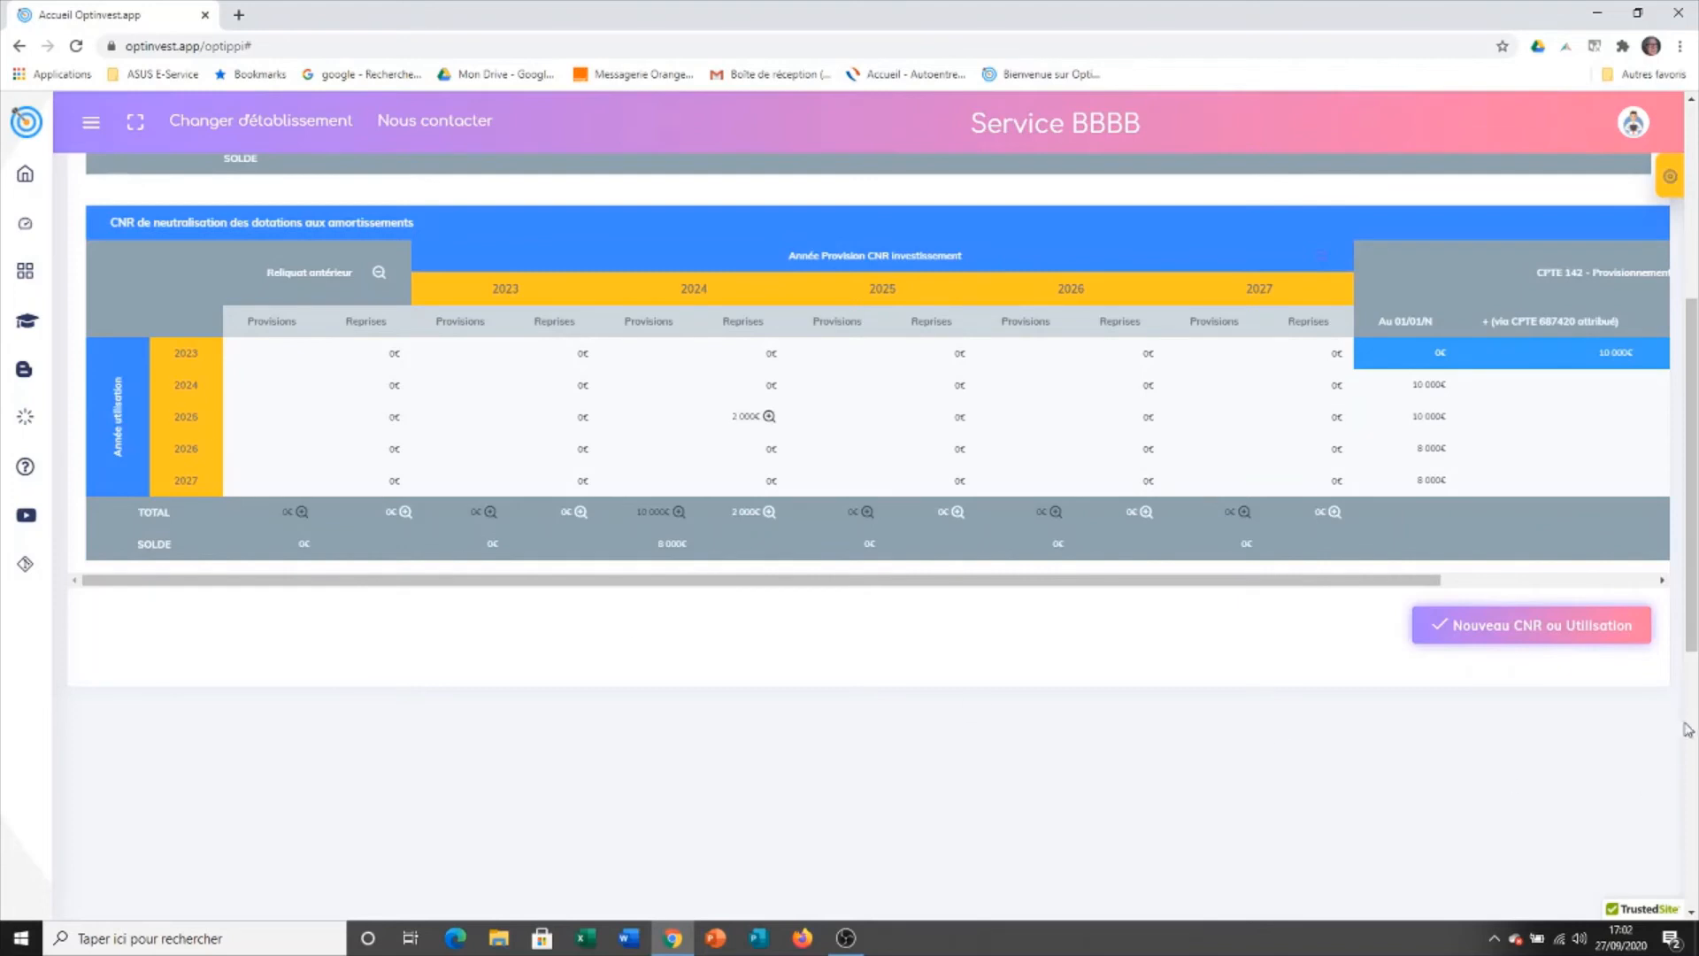
left_click_drag(1693, 564, 1694, 510)
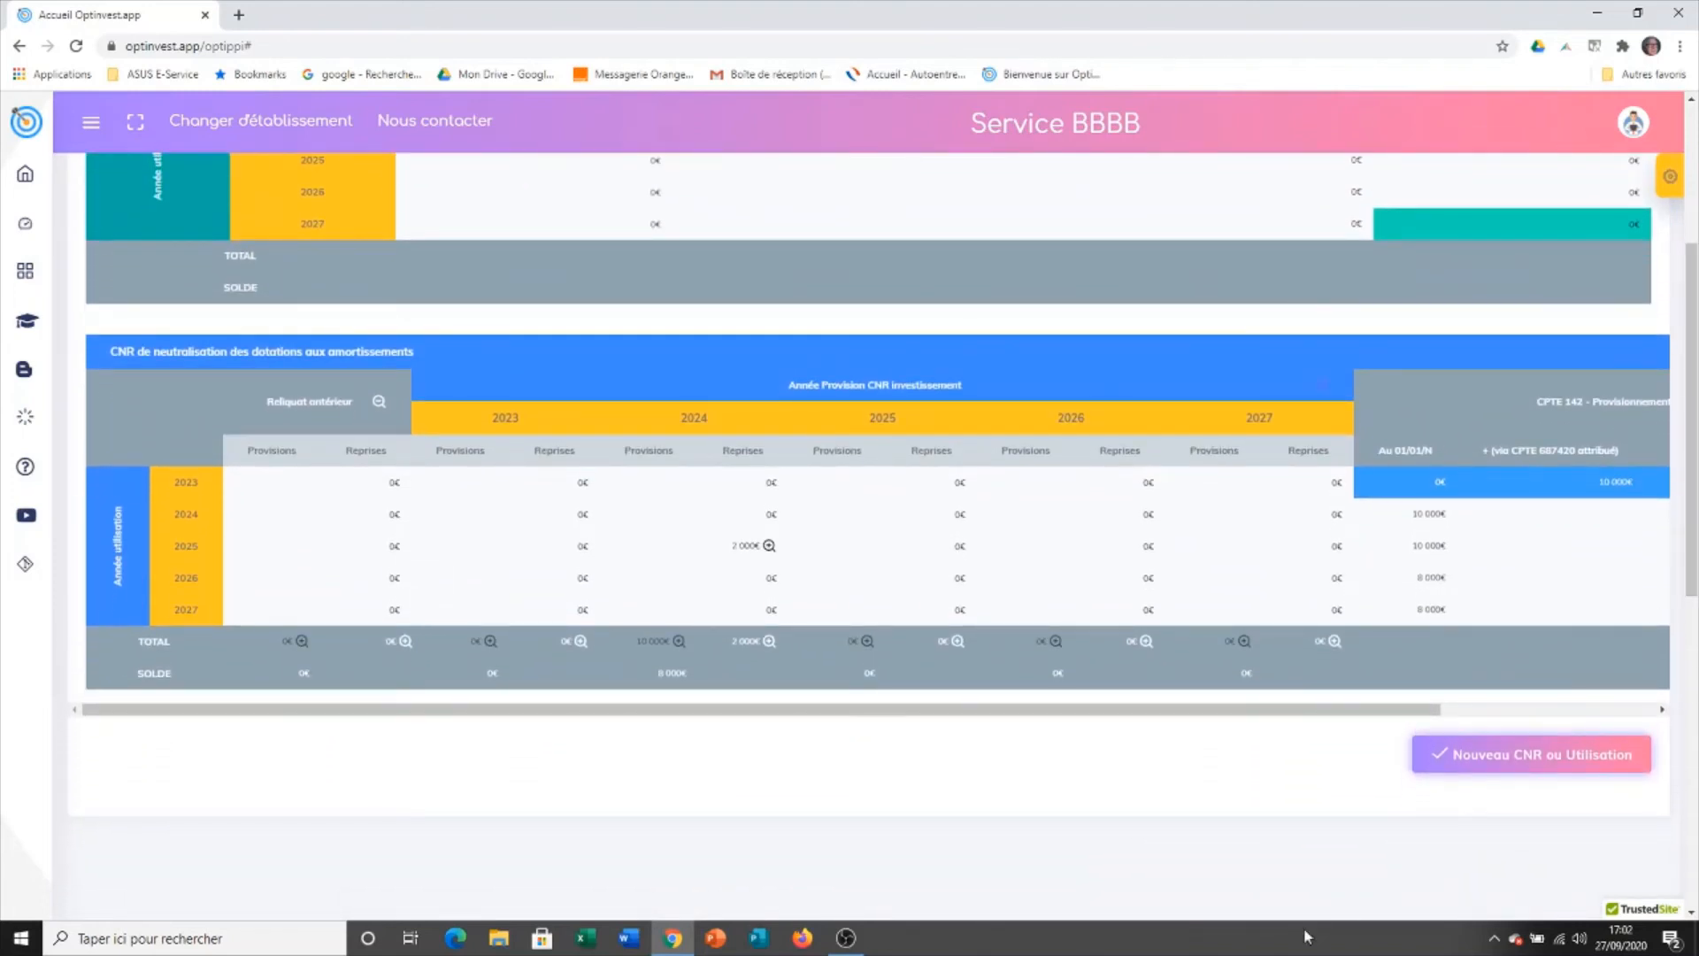
left_click_drag(1126, 710, 1341, 719)
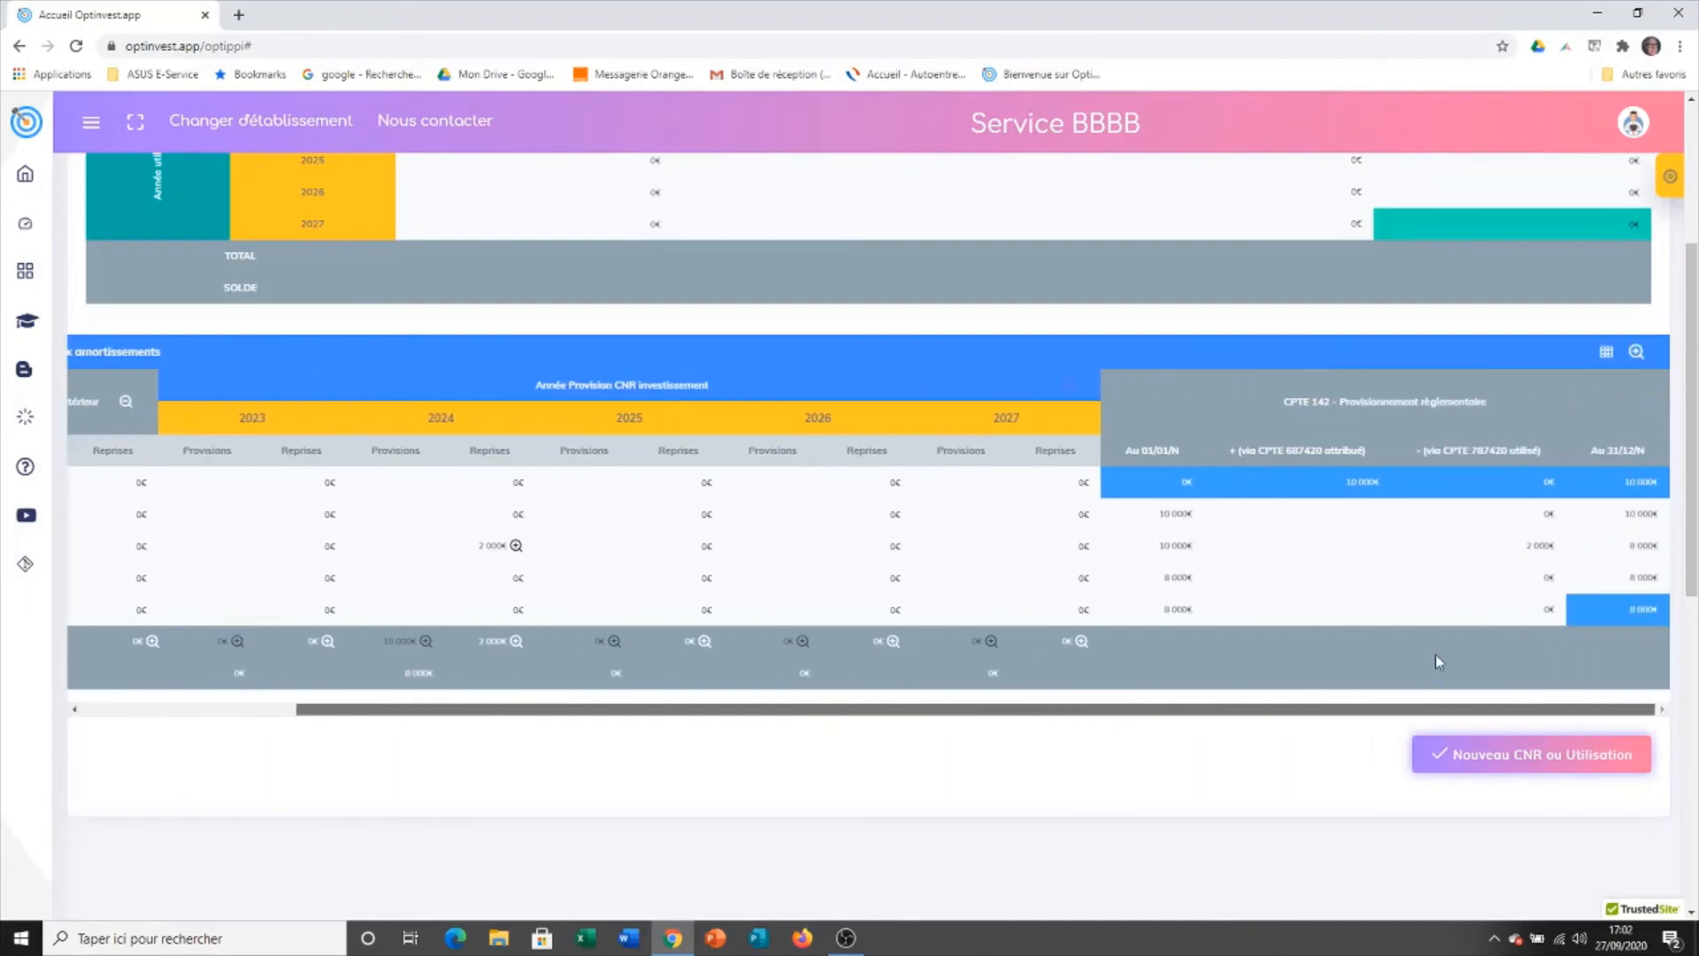
- Display the list of individual neutralisation CNR entries and review their years, labels, provisions and reprises
left_click(1606, 354)
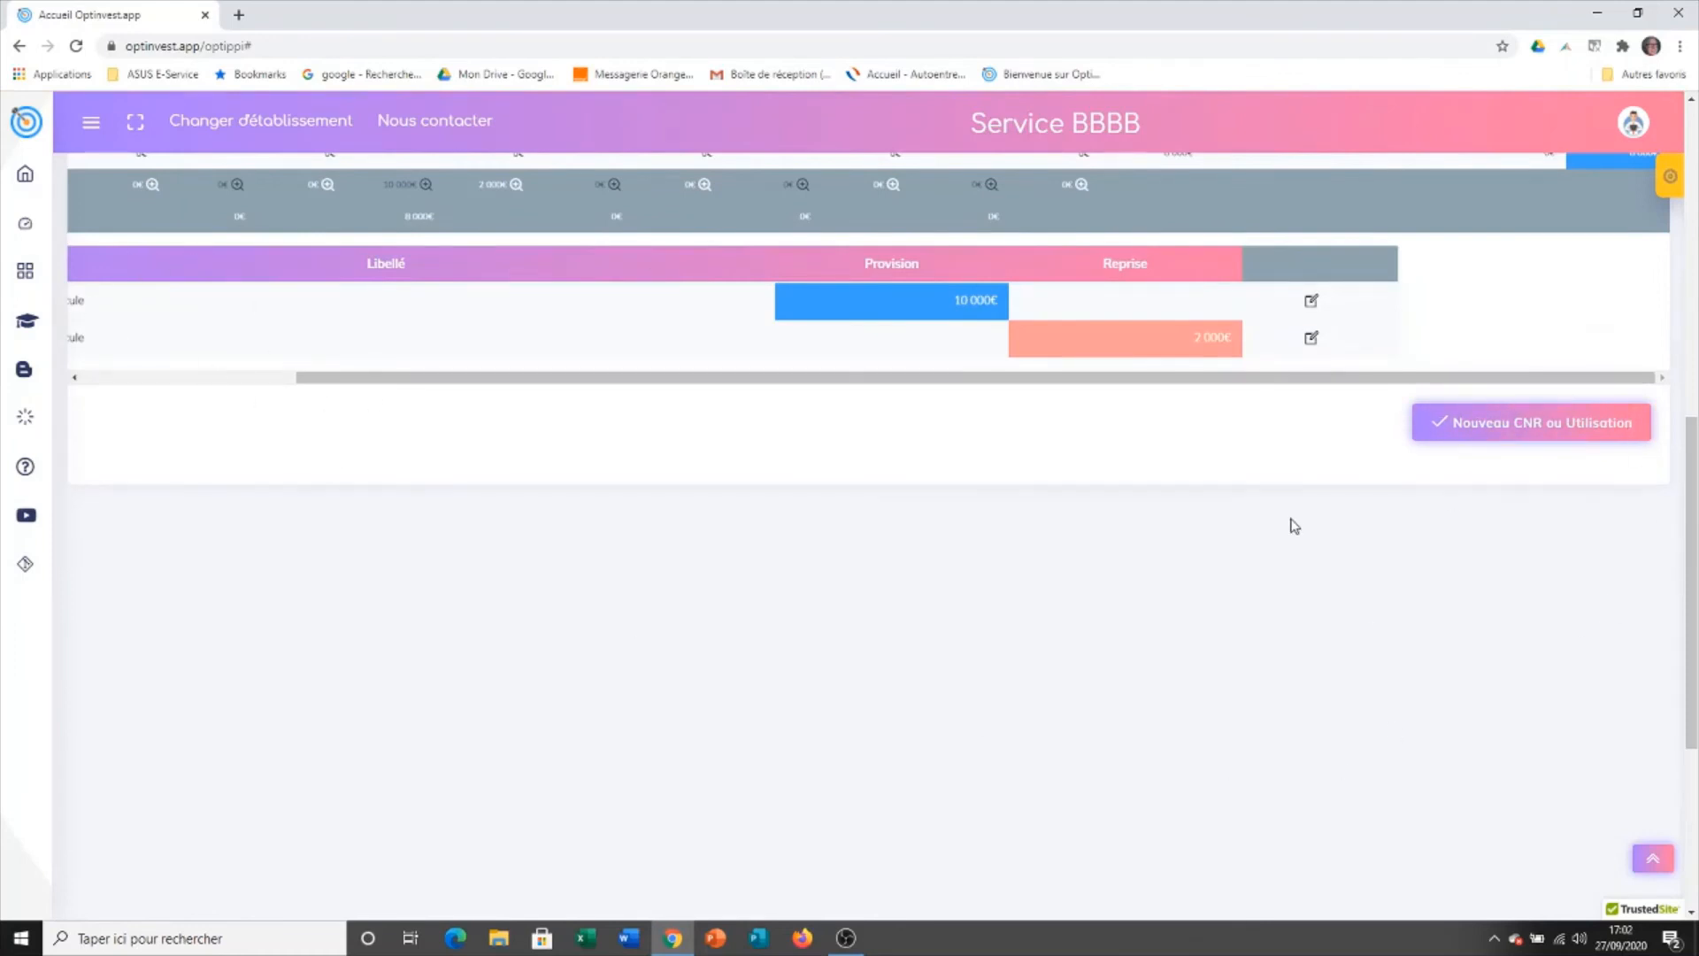
left_click_drag(974, 379, 660, 401)
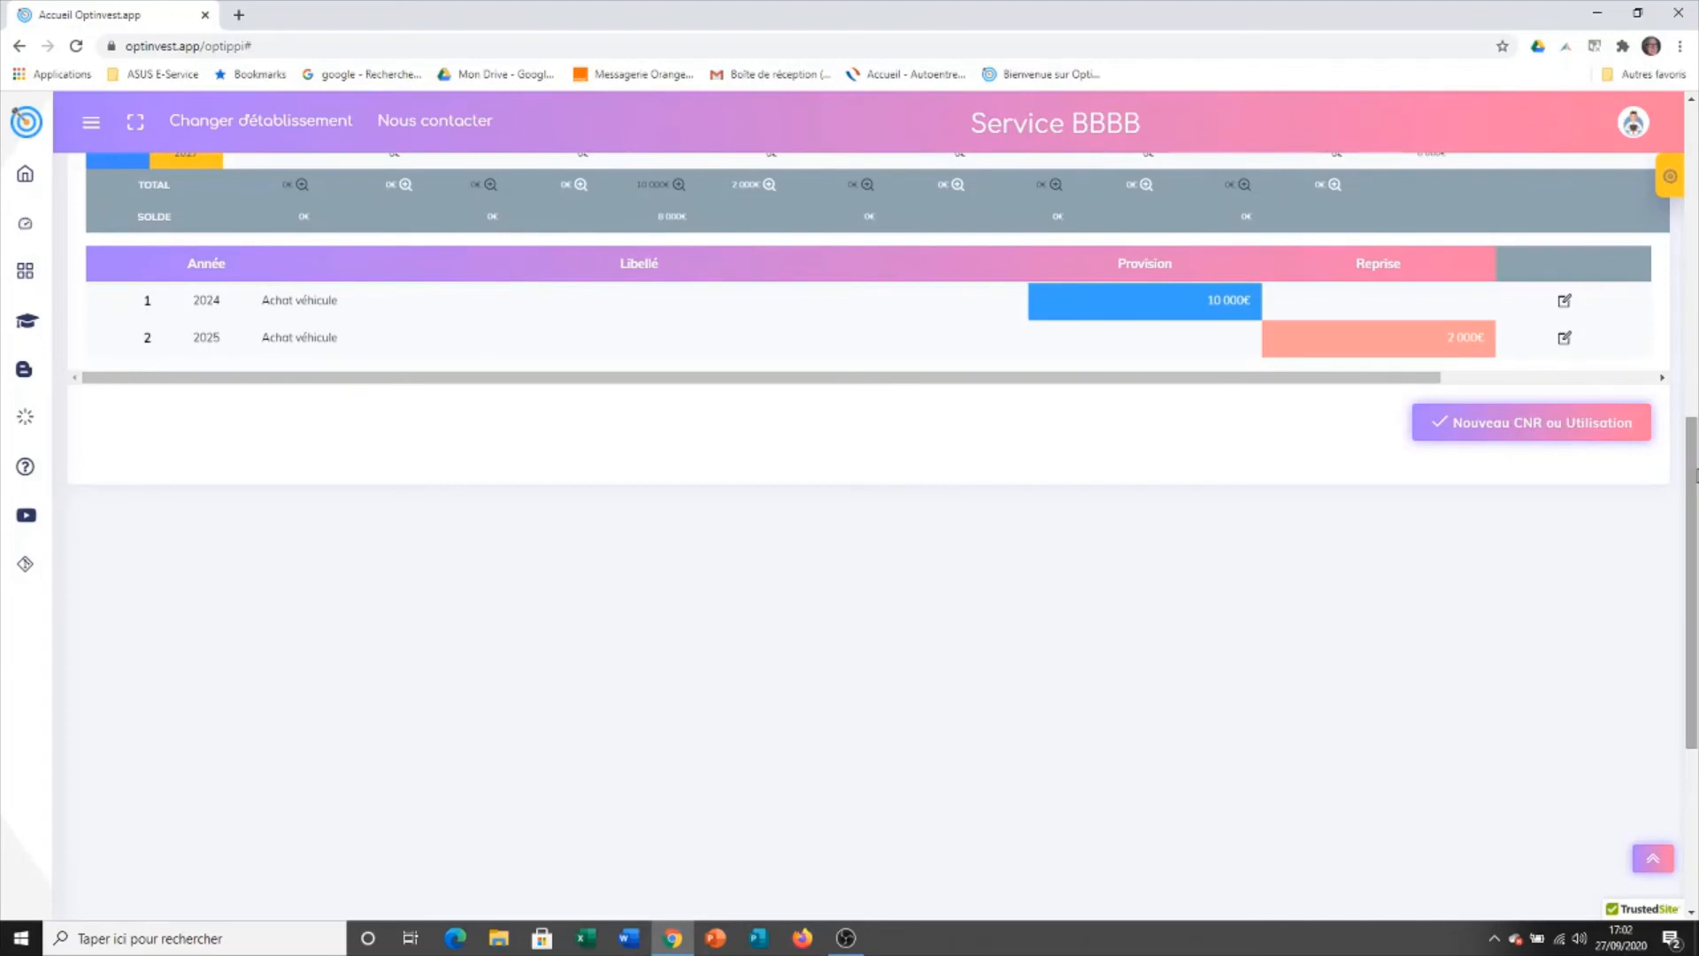
left_click_drag(1690, 475, 1607, 131)
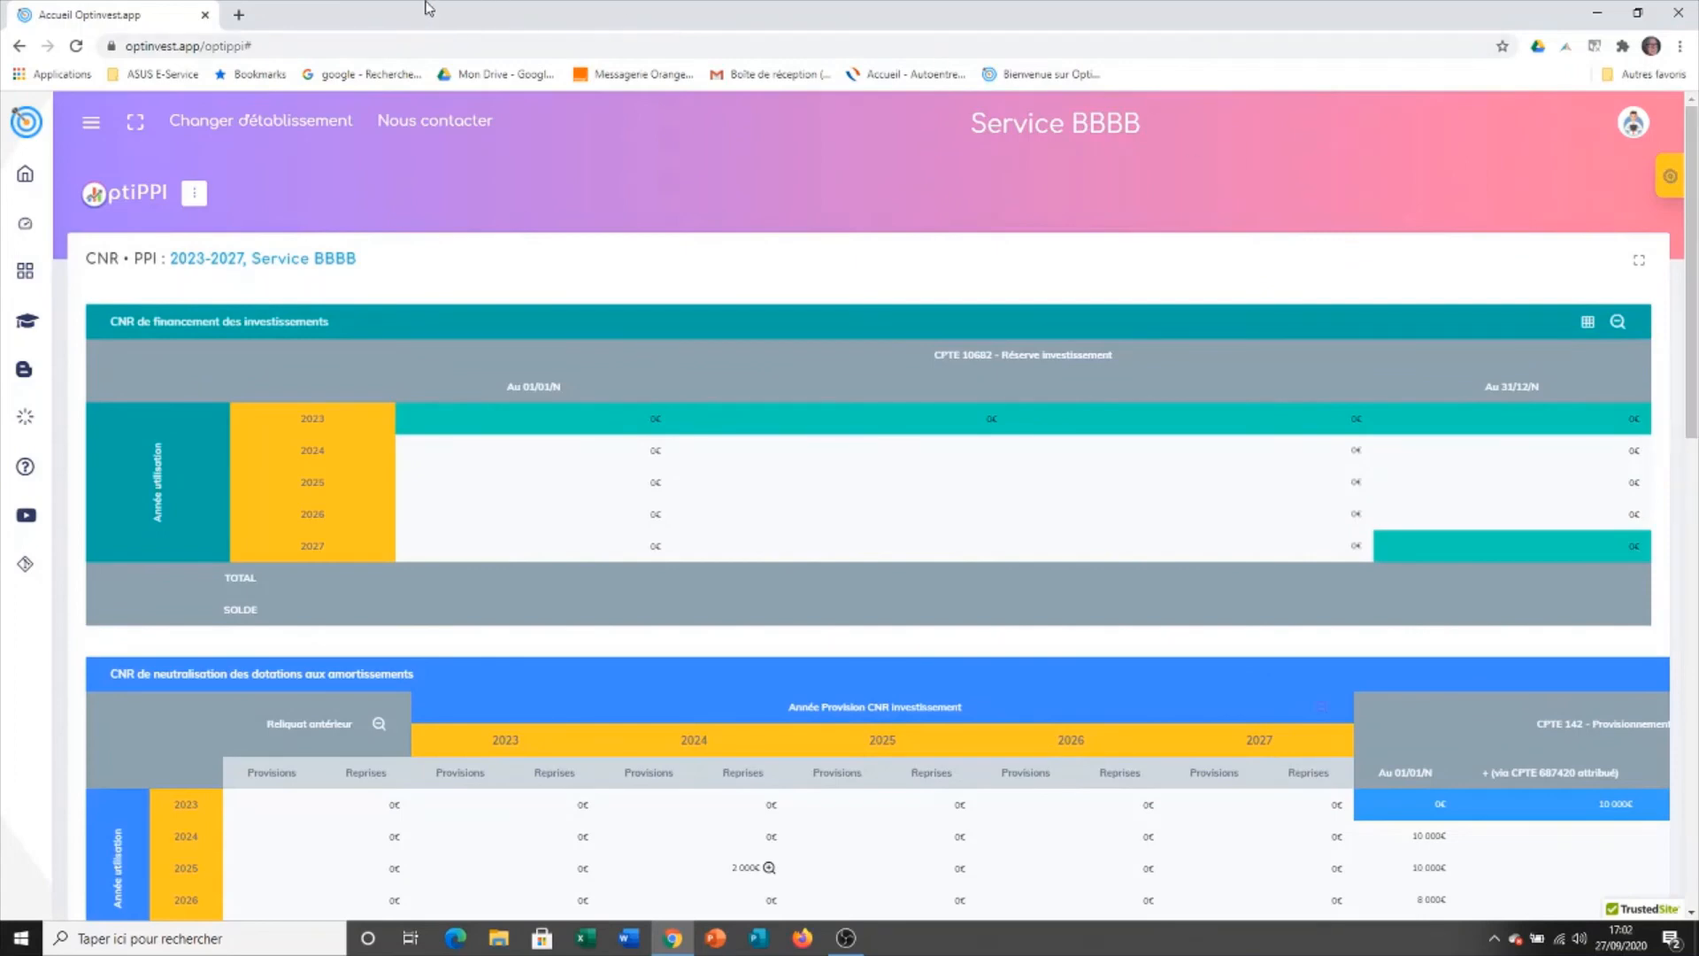
- Return to the PPI Pilotage, enter a C.10687 intervention of 1000 € for 2025 in the depreciation impact table, and save it
left_click(195, 194)
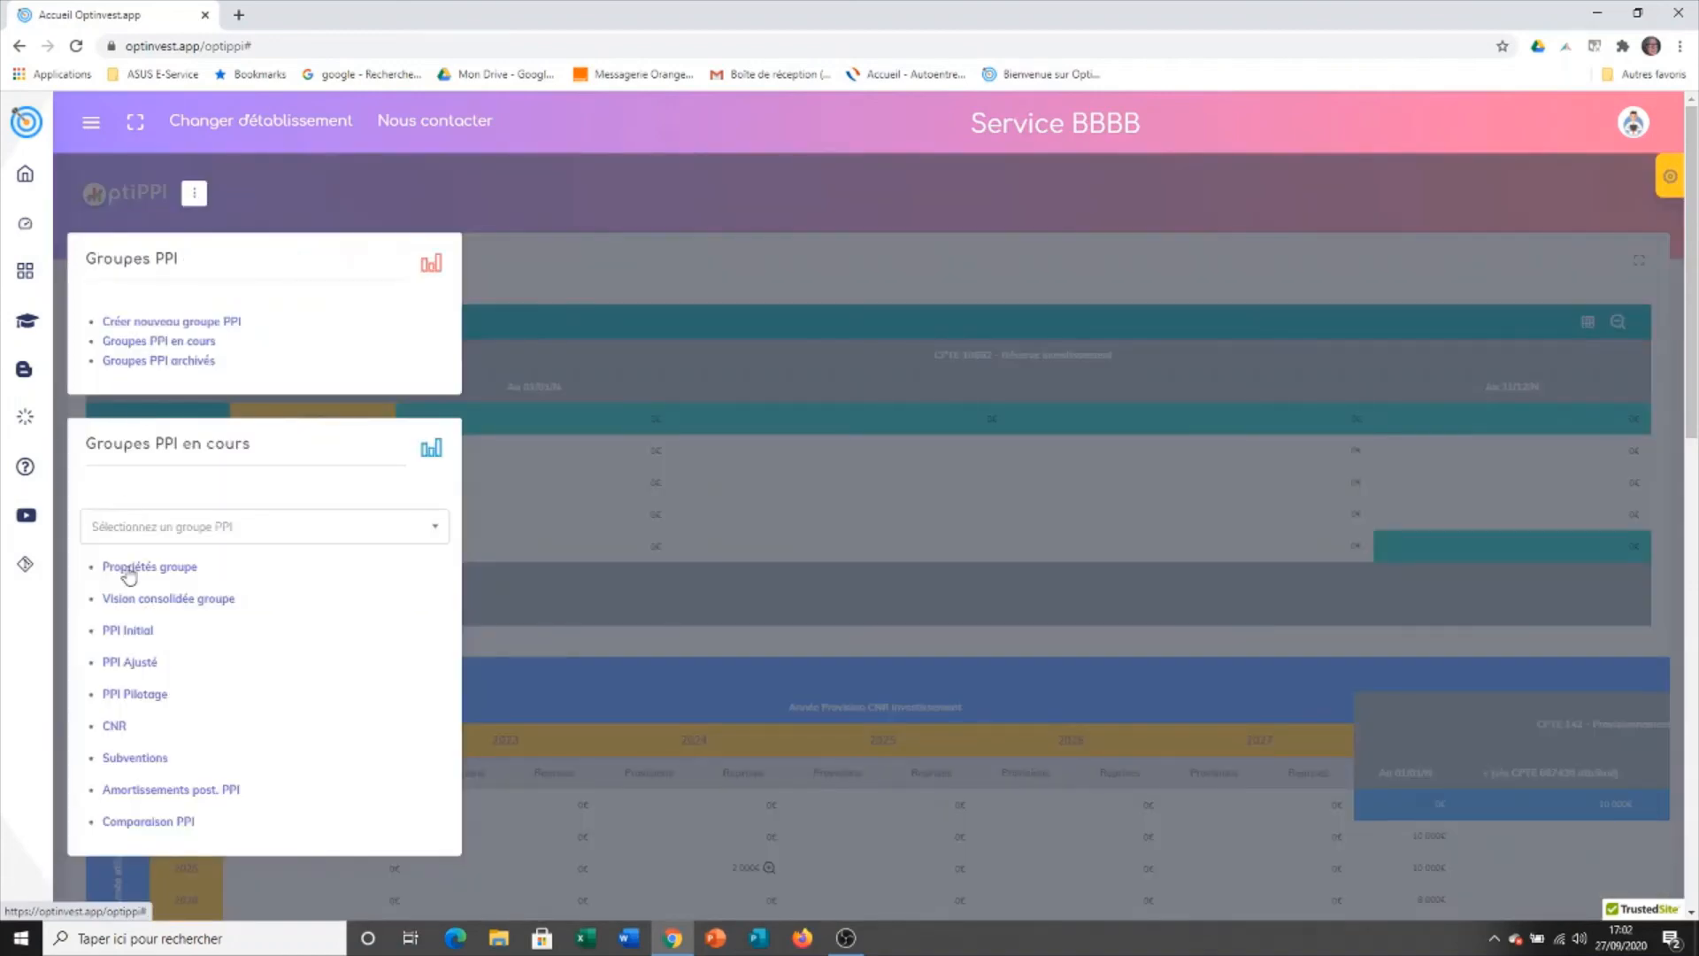
left_click(138, 697)
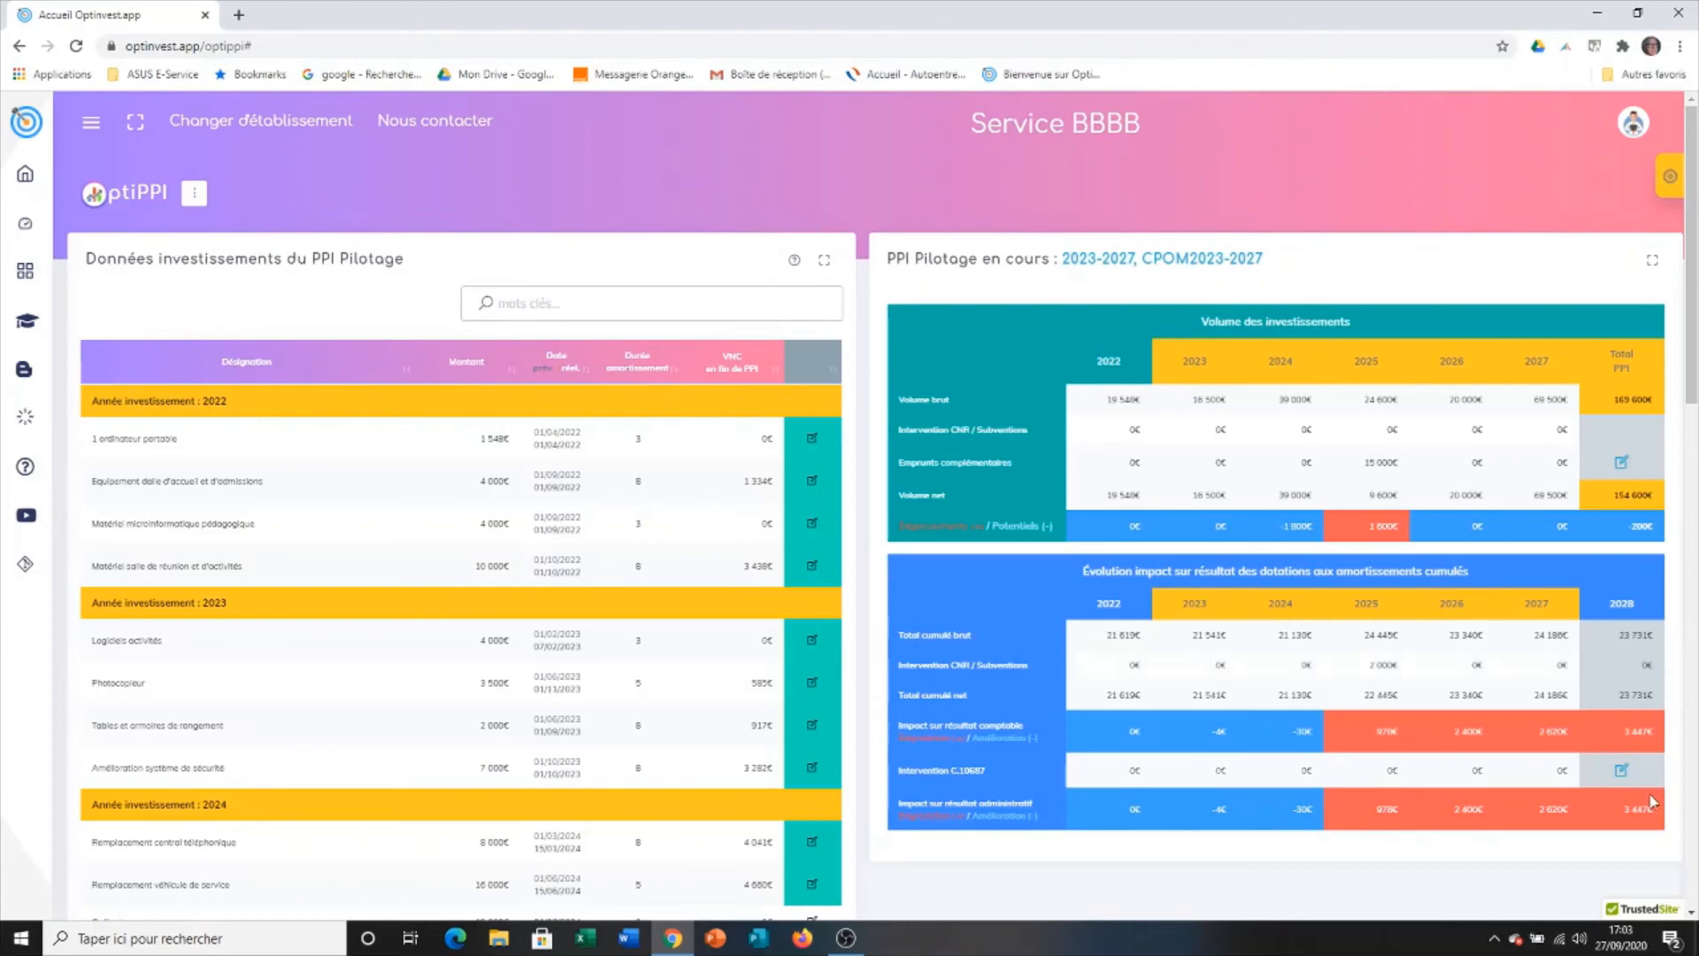
left_click(1620, 774)
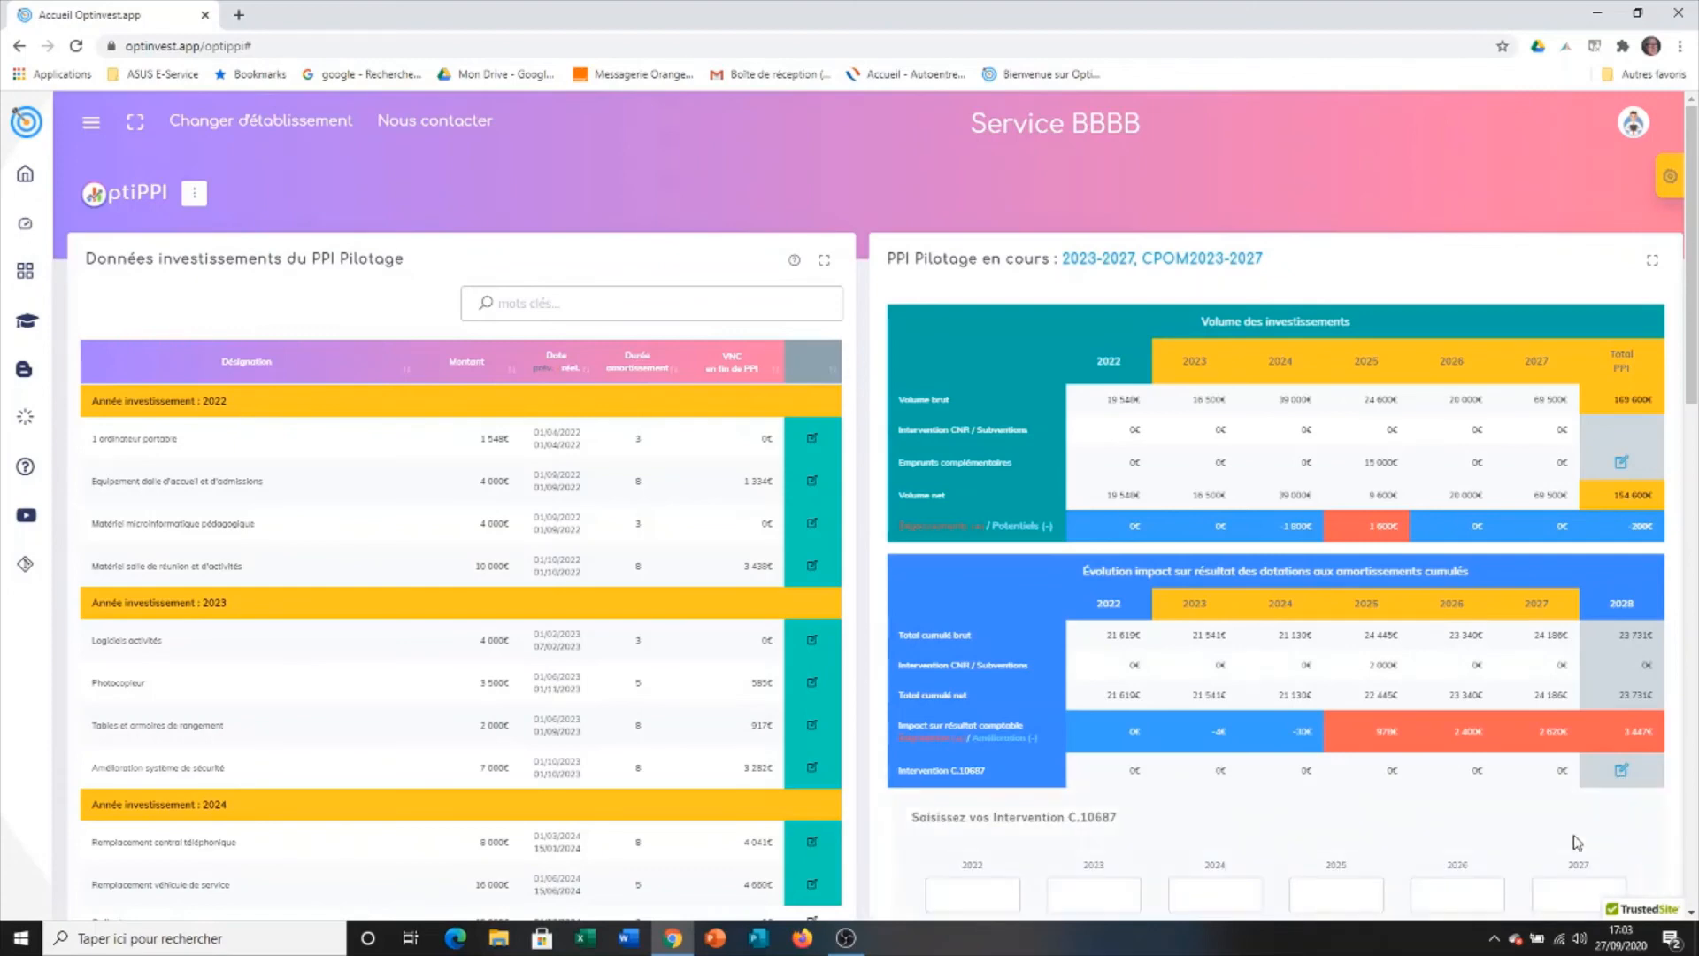
left_click(1346, 895)
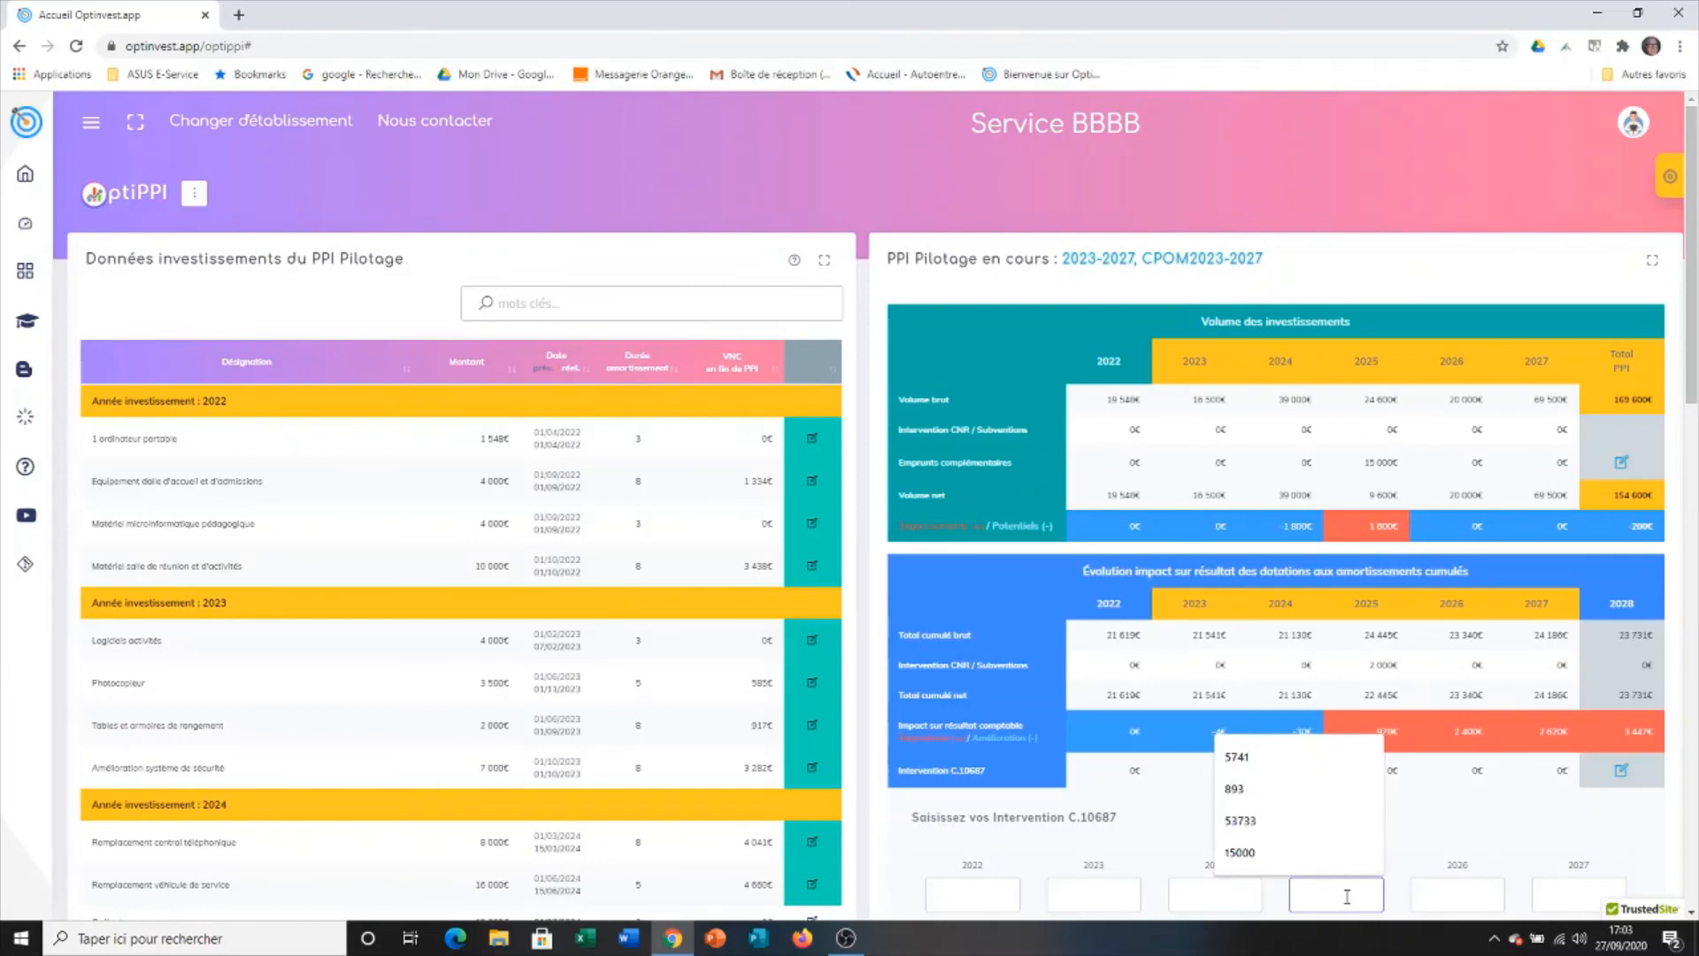
type("1")
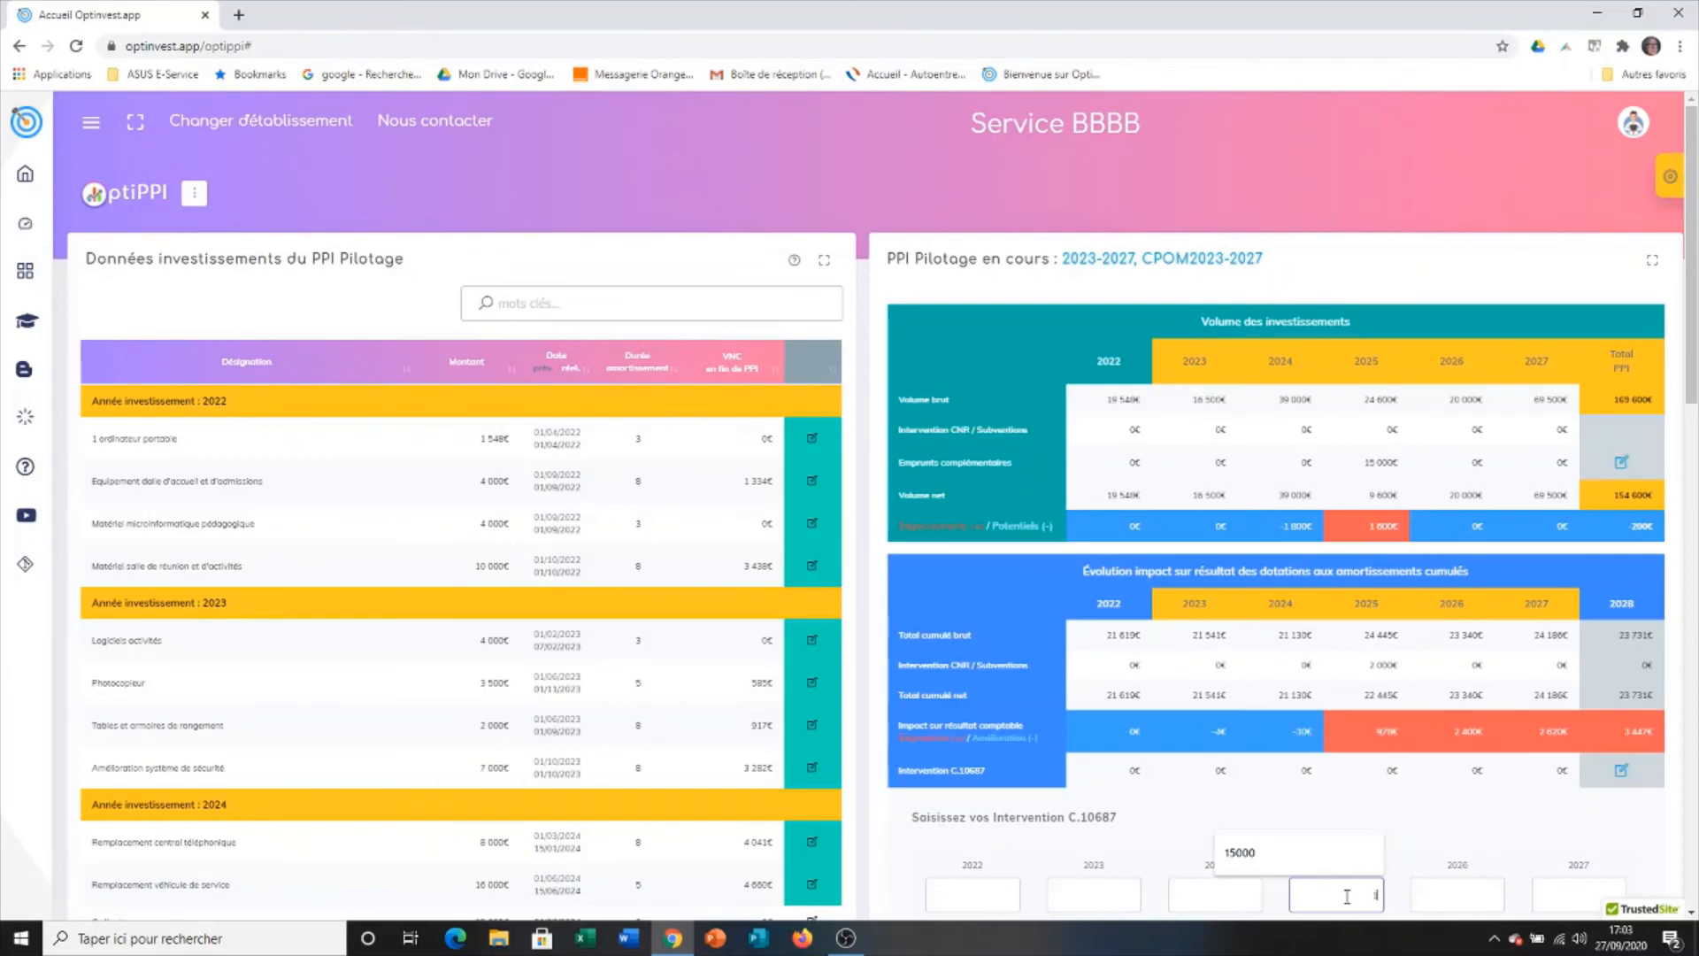
type("000")
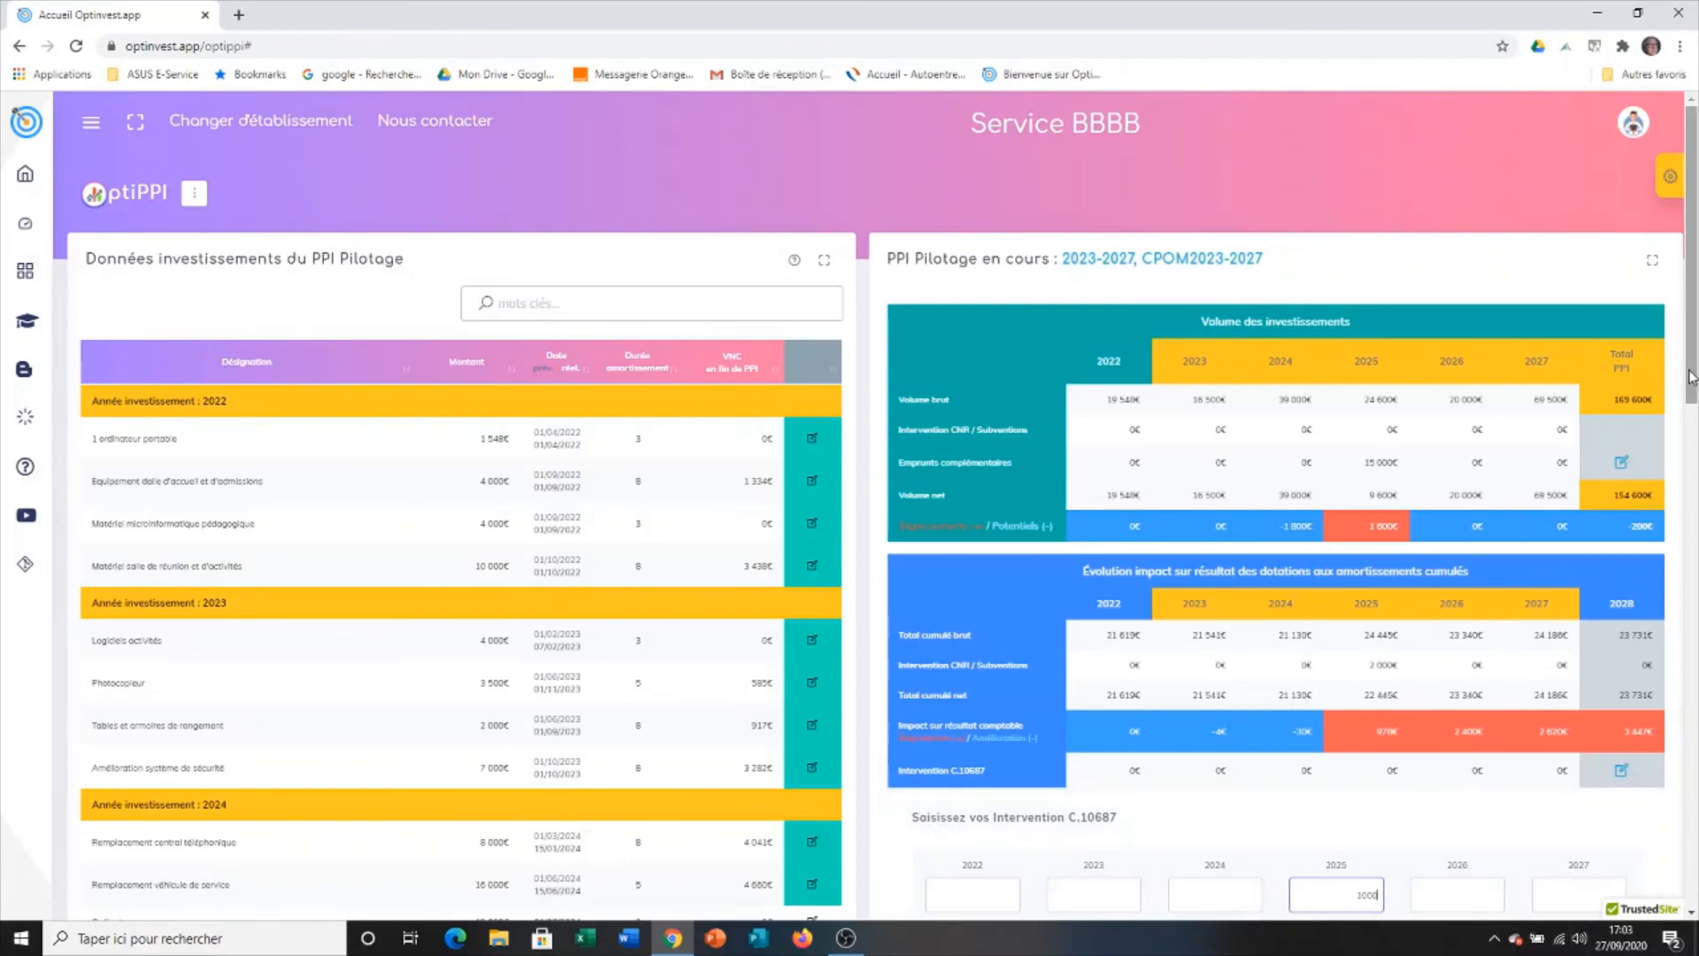
left_click_drag(1691, 377, 1691, 528)
left_click(1605, 538)
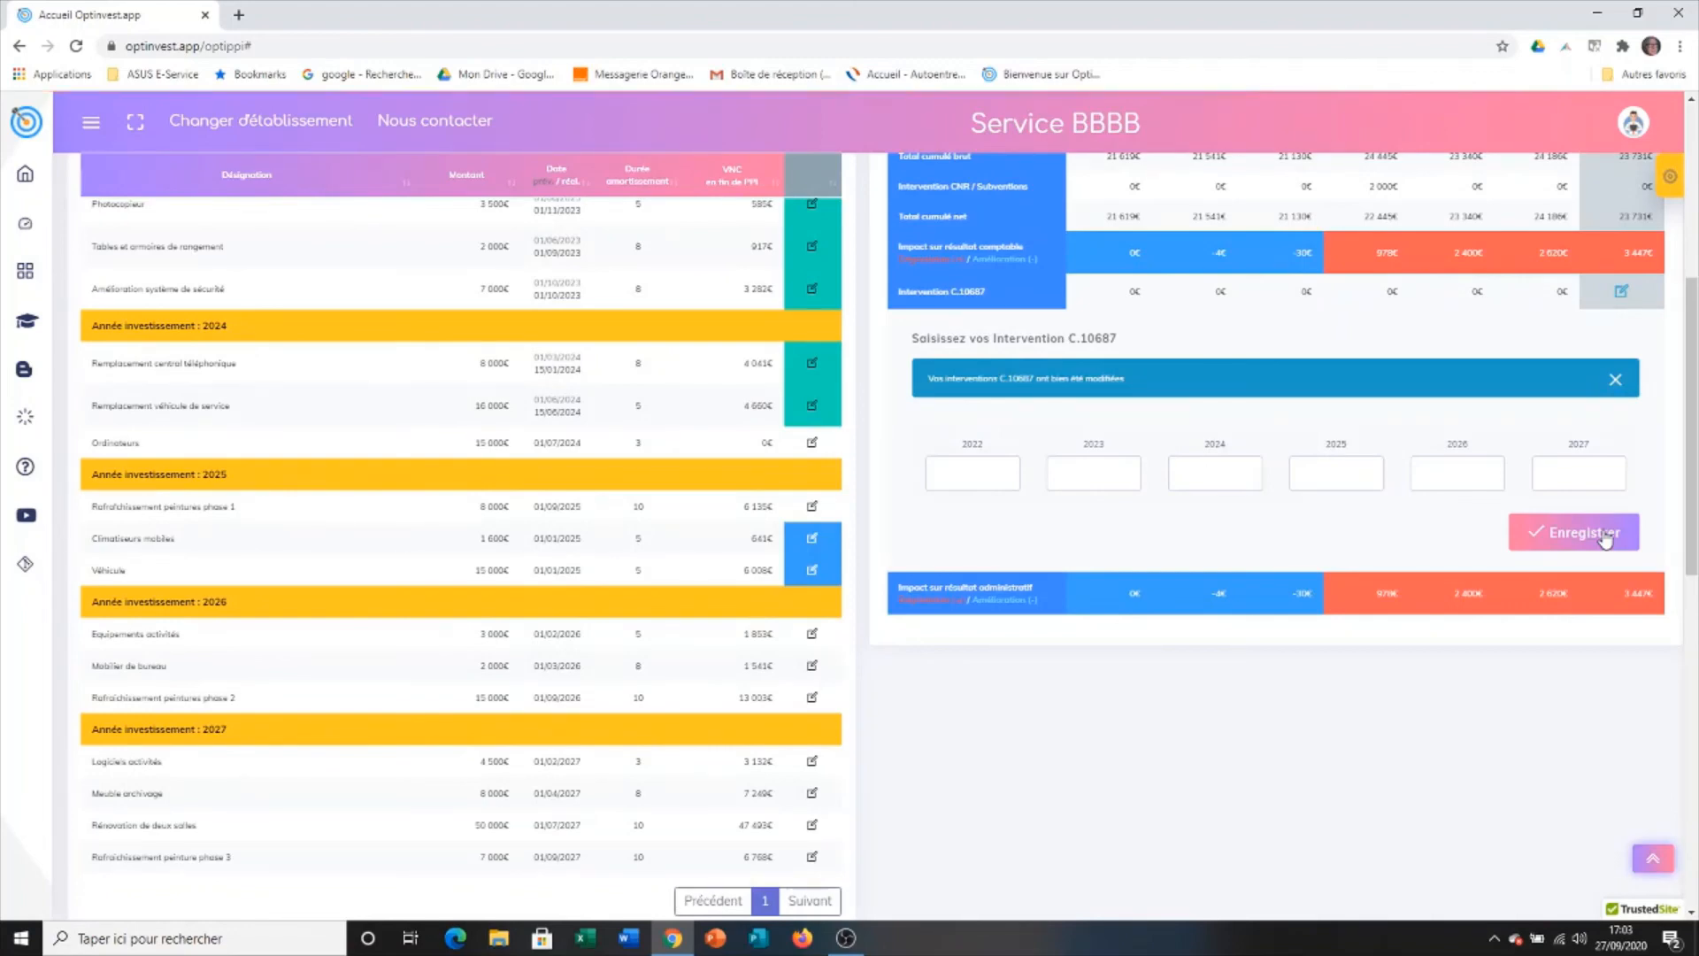
left_click(1605, 536)
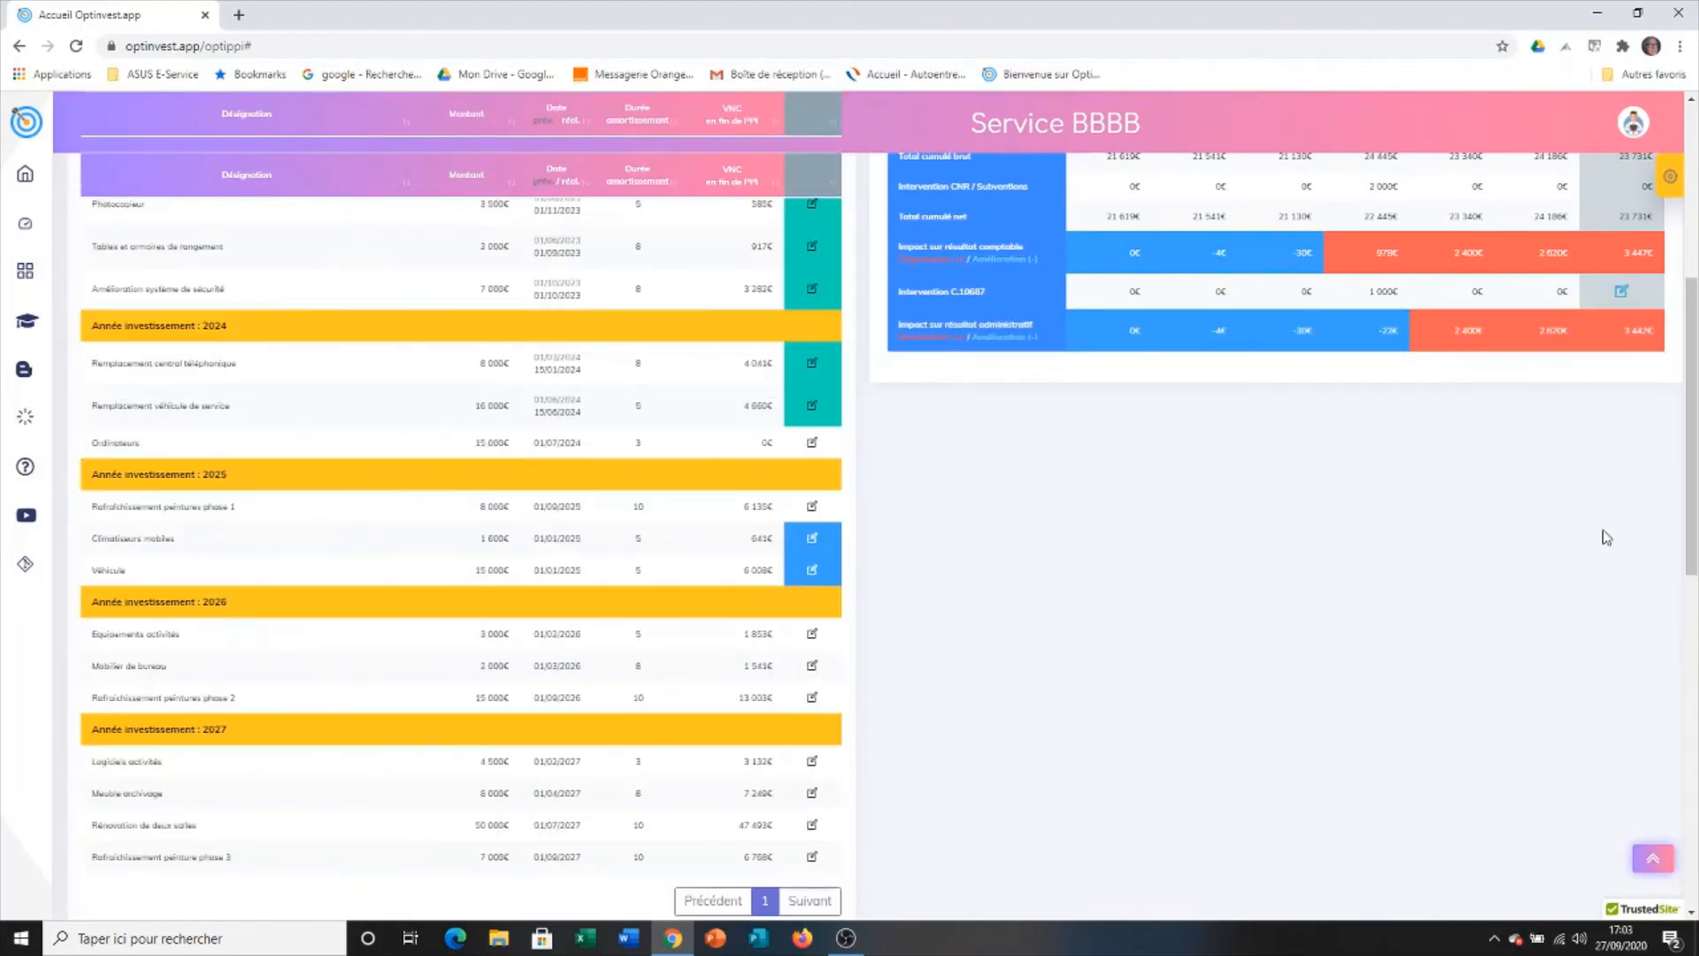
- Review the updated depreciation impact table, and open the Questions/Réponses page
left_click_drag(1696, 282, 1697, 201)
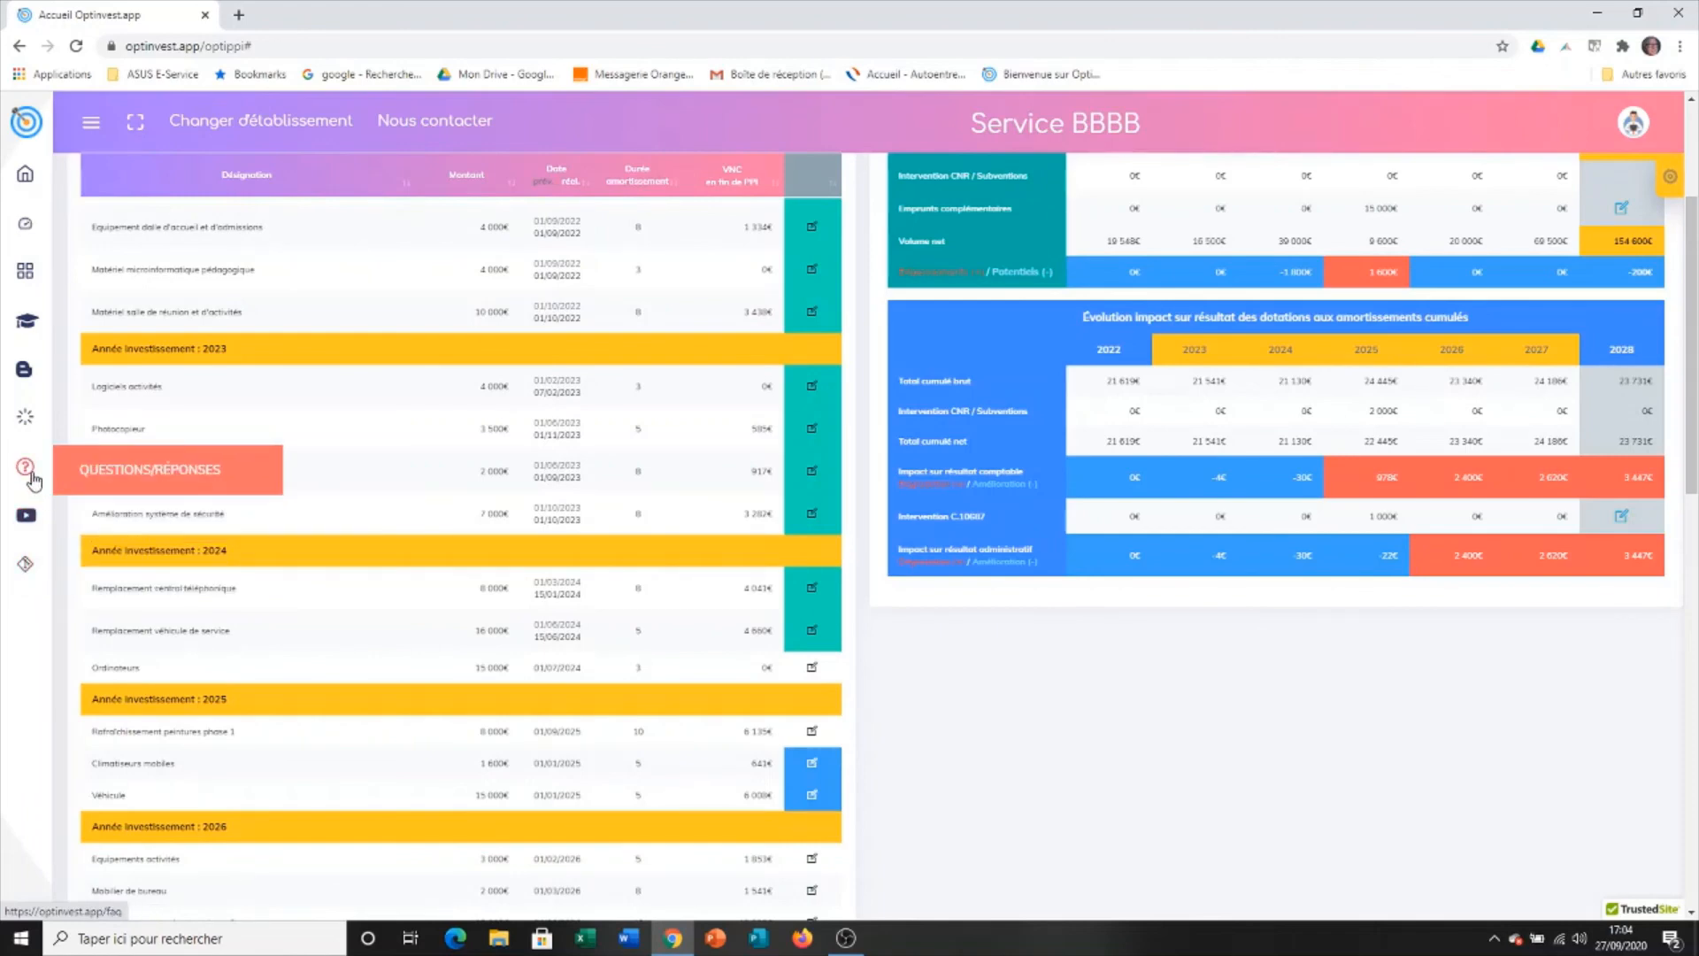
left_click(95, 479)
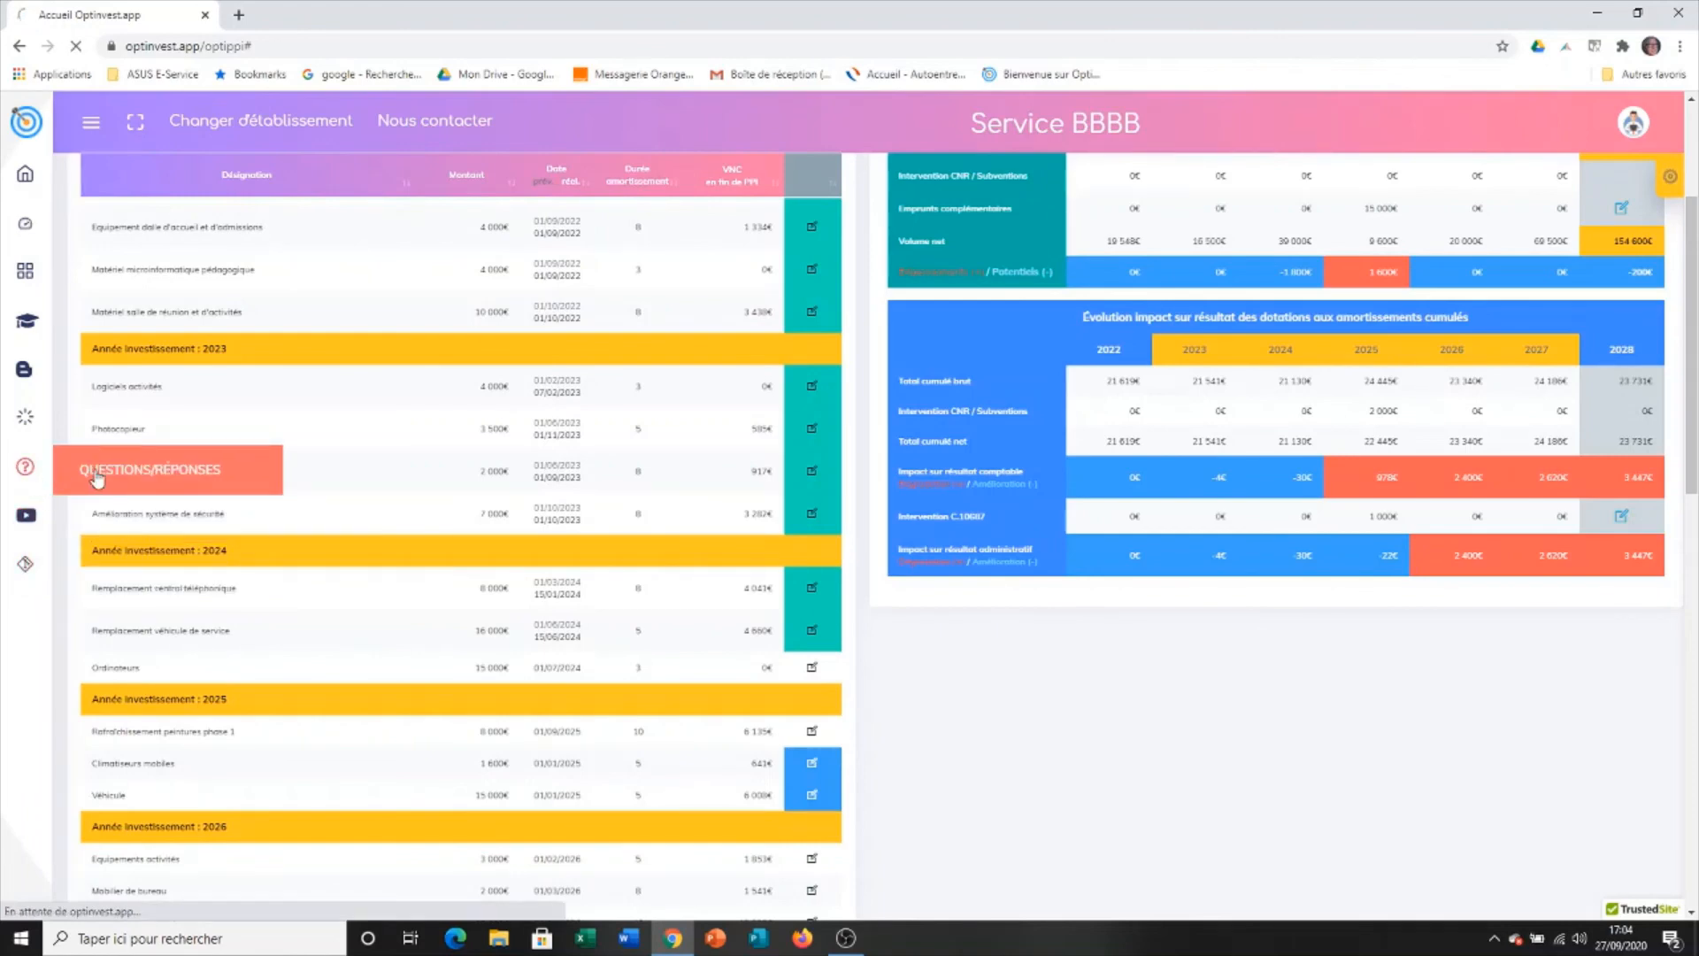